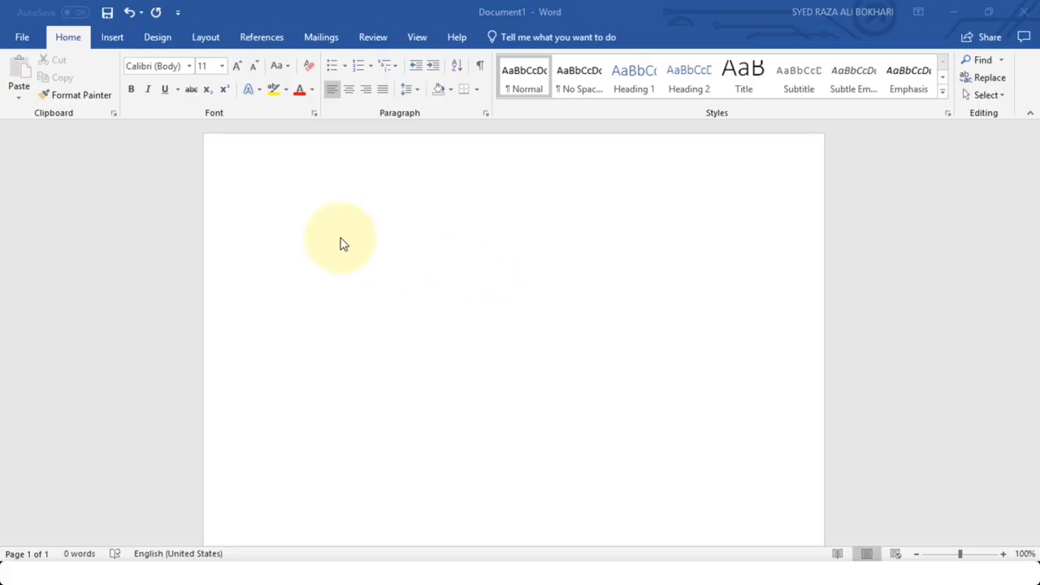
Step: Insert the soccer ball and American football icons from the Sports category of the icon library
{"action": "left_click", "coordinate": [113, 37]}
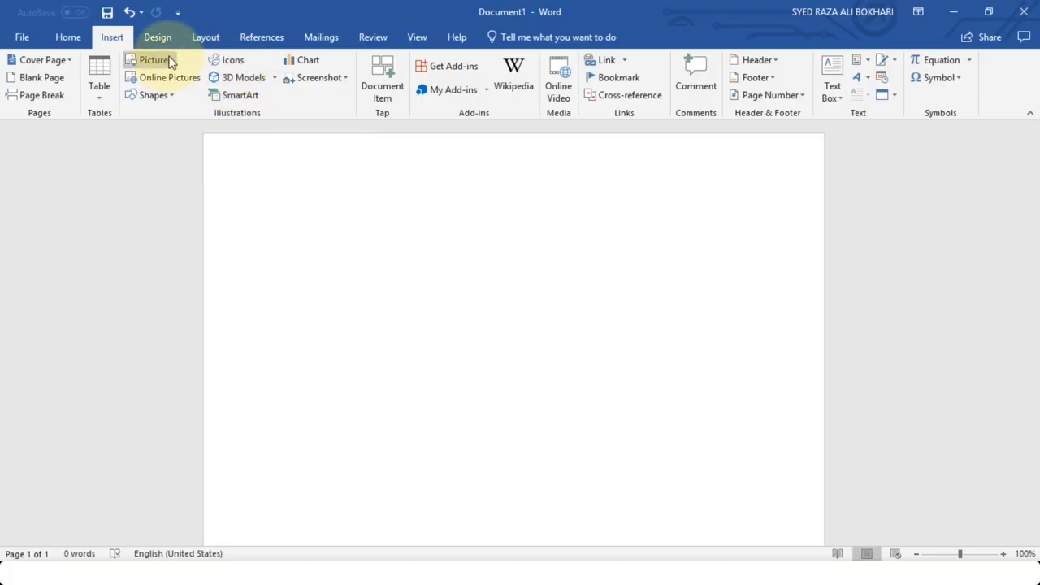
{"action": "left_click", "coordinate": [235, 62]}
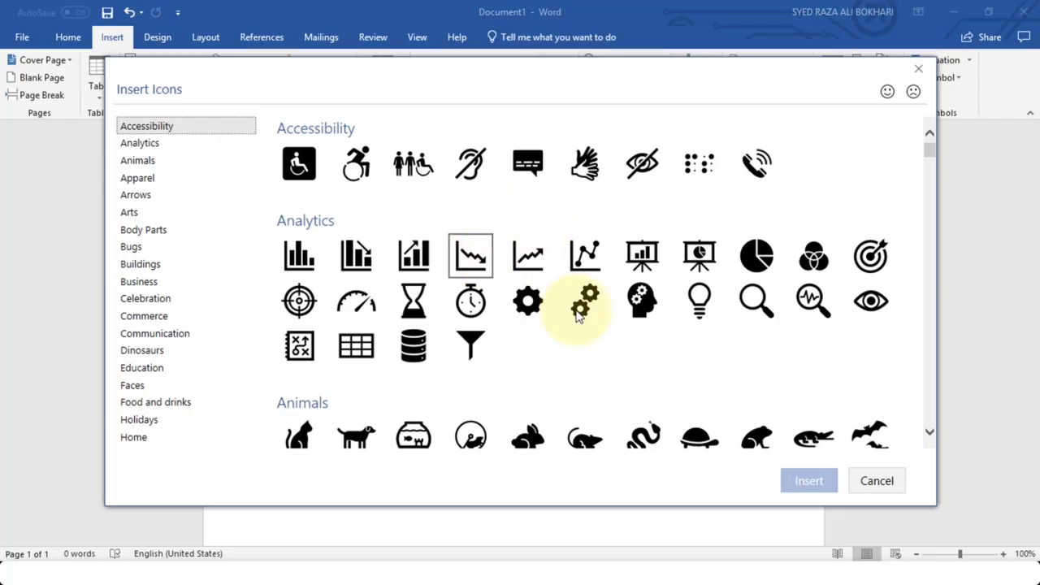
{"action": "scroll", "coordinate": [550, 378], "scroll_direction": "down", "scroll_amount": 5}
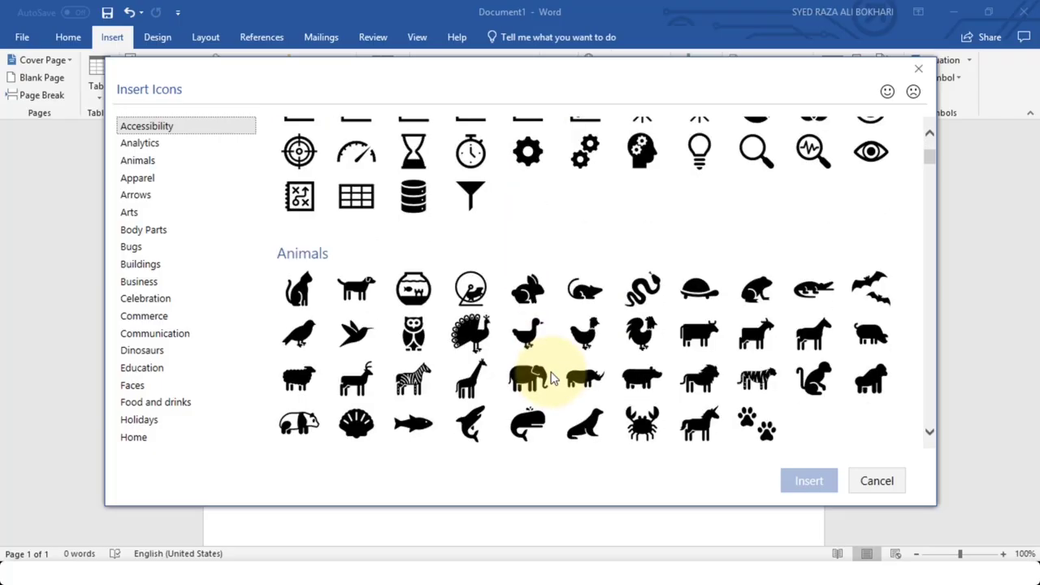
{"action": "scroll", "coordinate": [524, 319], "scroll_direction": "down", "scroll_amount": 5}
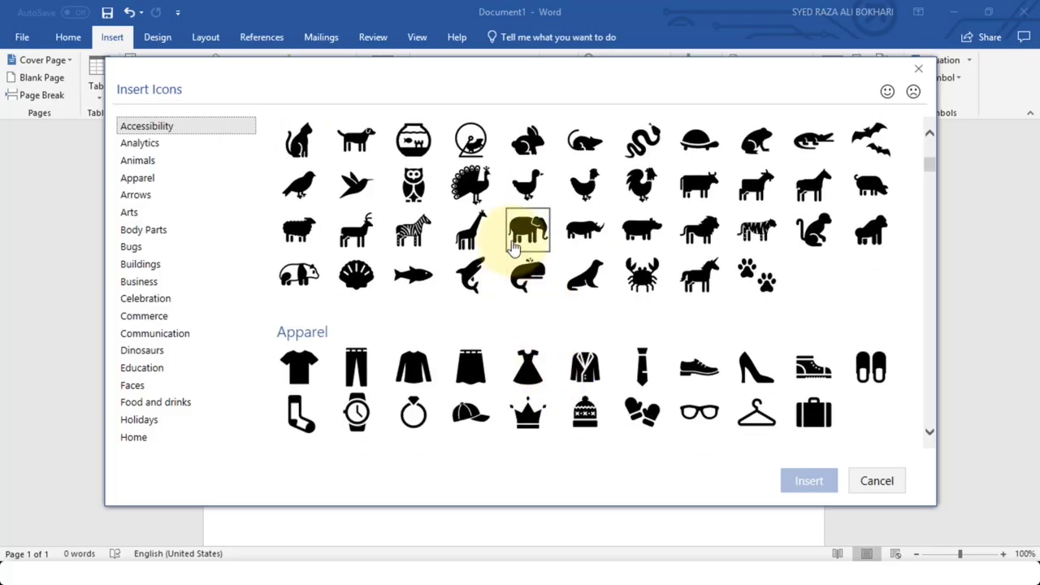
{"action": "scroll", "coordinate": [590, 329], "scroll_direction": "down", "scroll_amount": 1}
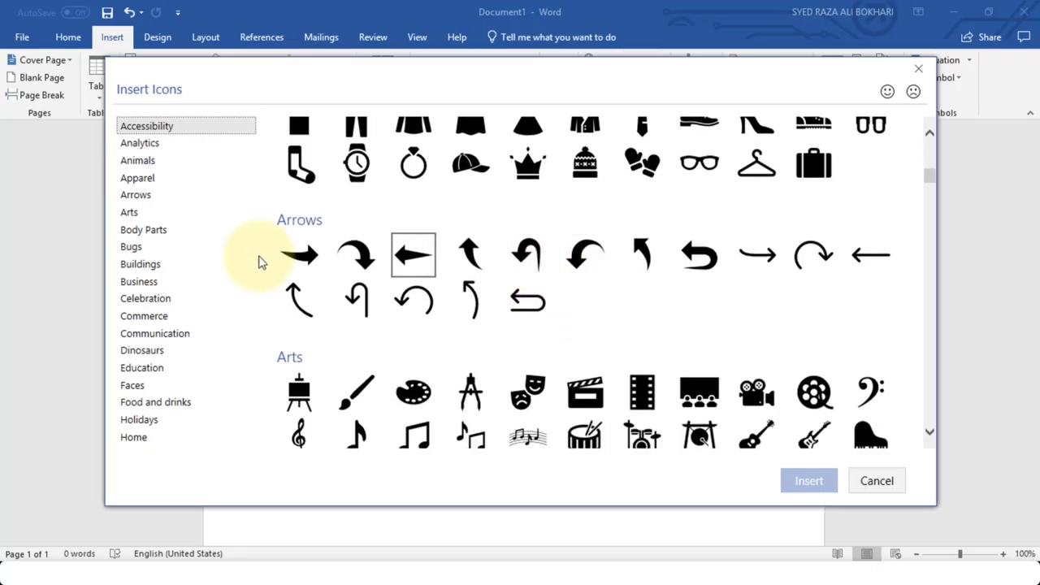
{"action": "scroll", "coordinate": [173, 210], "scroll_direction": "down", "scroll_amount": 1}
{"action": "scroll", "coordinate": [174, 211], "scroll_direction": "down", "scroll_amount": 4}
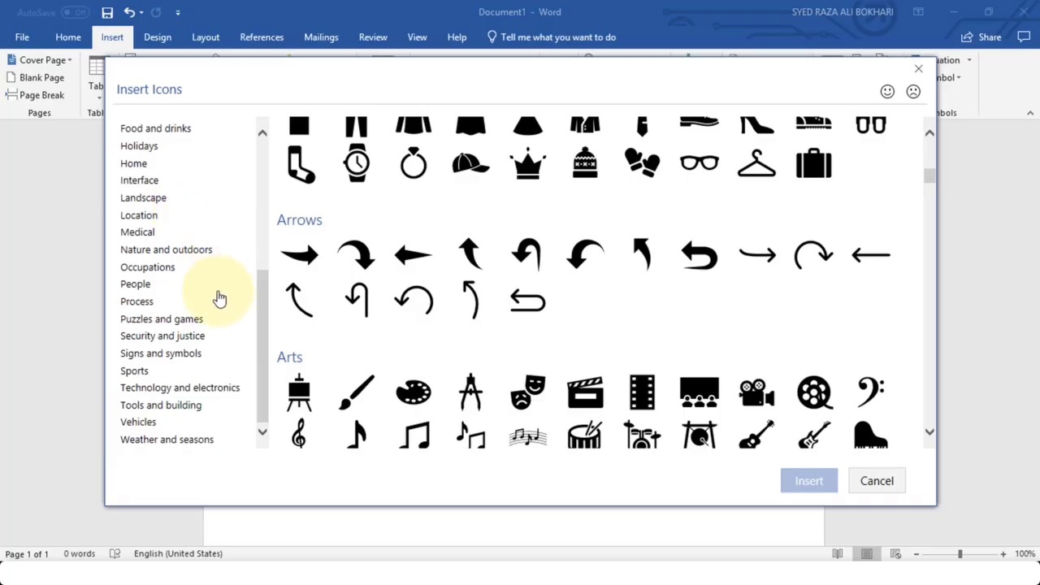
{"action": "left_click", "coordinate": [151, 286]}
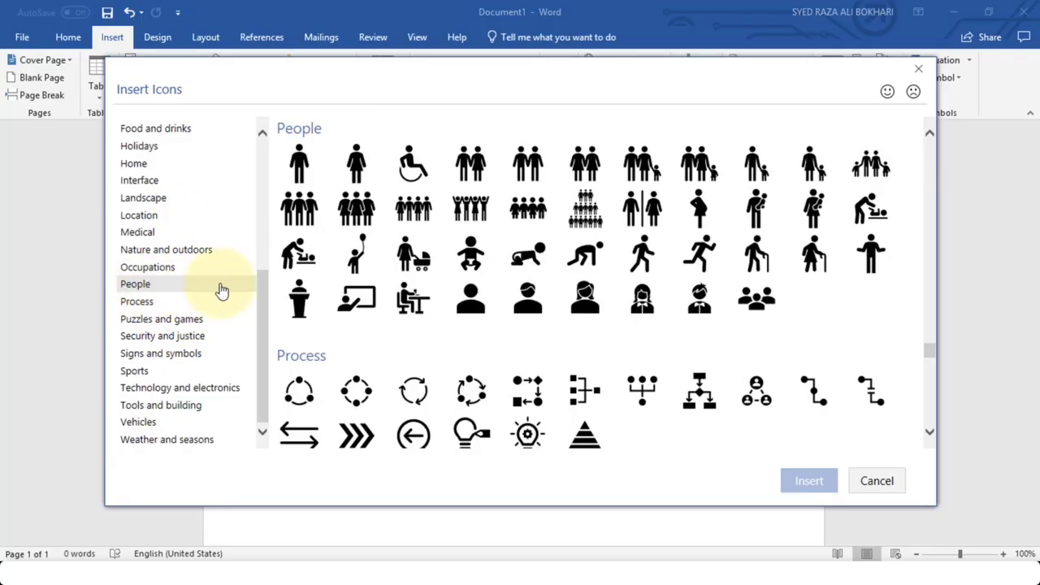
{"action": "scroll", "coordinate": [479, 204], "scroll_direction": "down", "scroll_amount": 2}
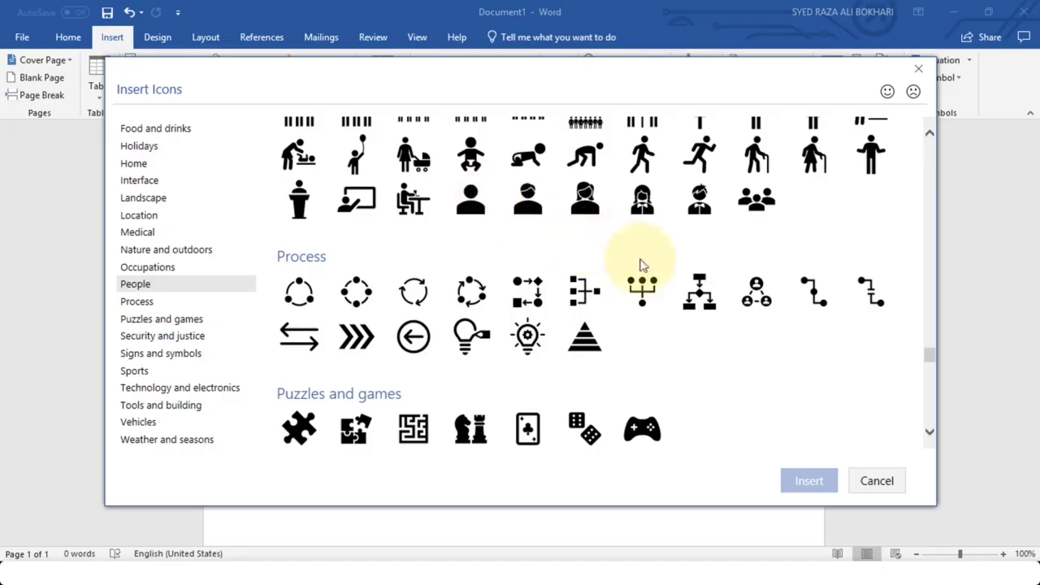
{"action": "left_click", "coordinate": [164, 377]}
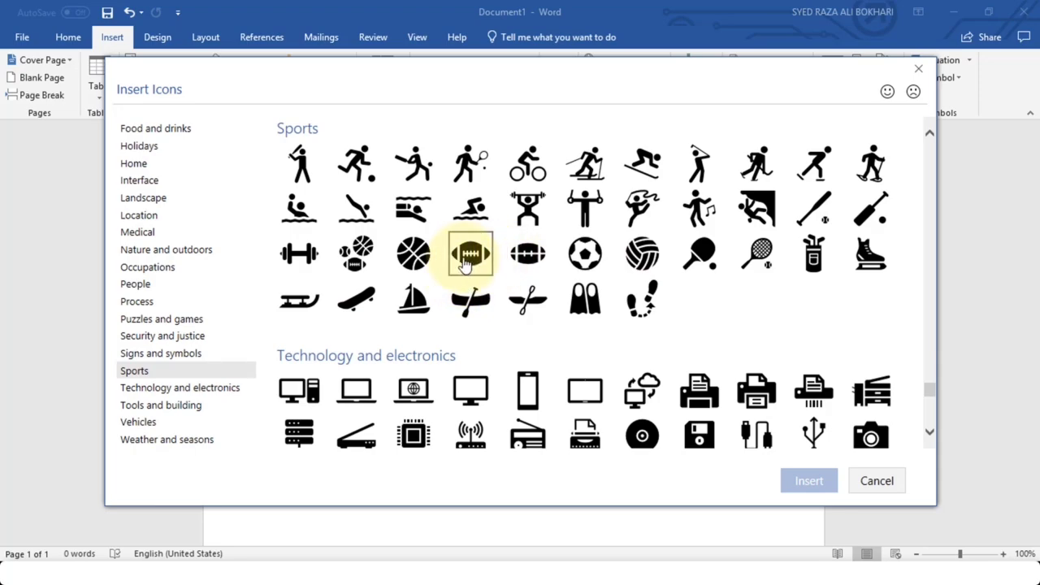
{"action": "left_click", "coordinate": [585, 254]}
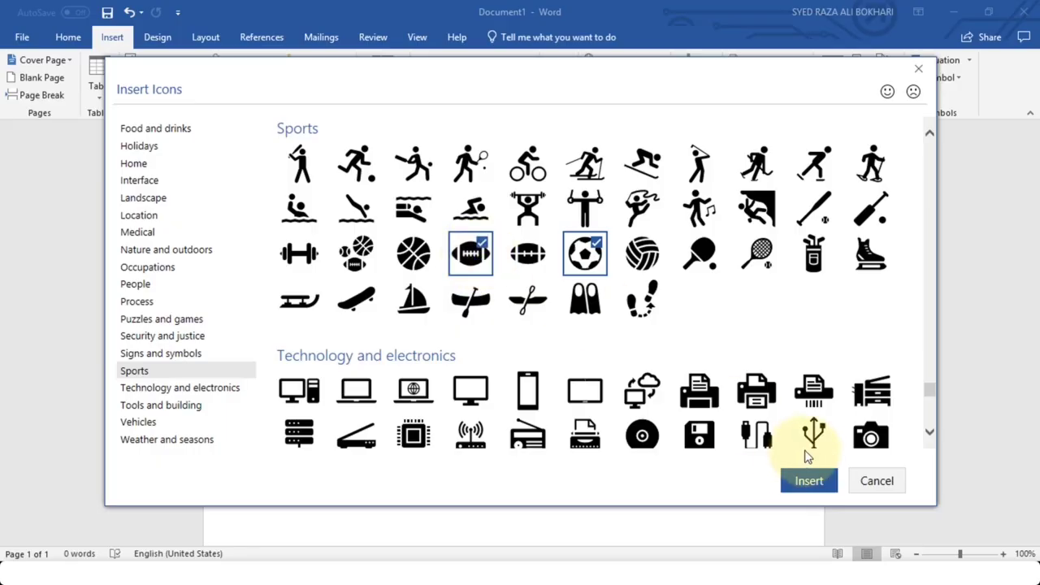
{"action": "left_click", "coordinate": [792, 480]}
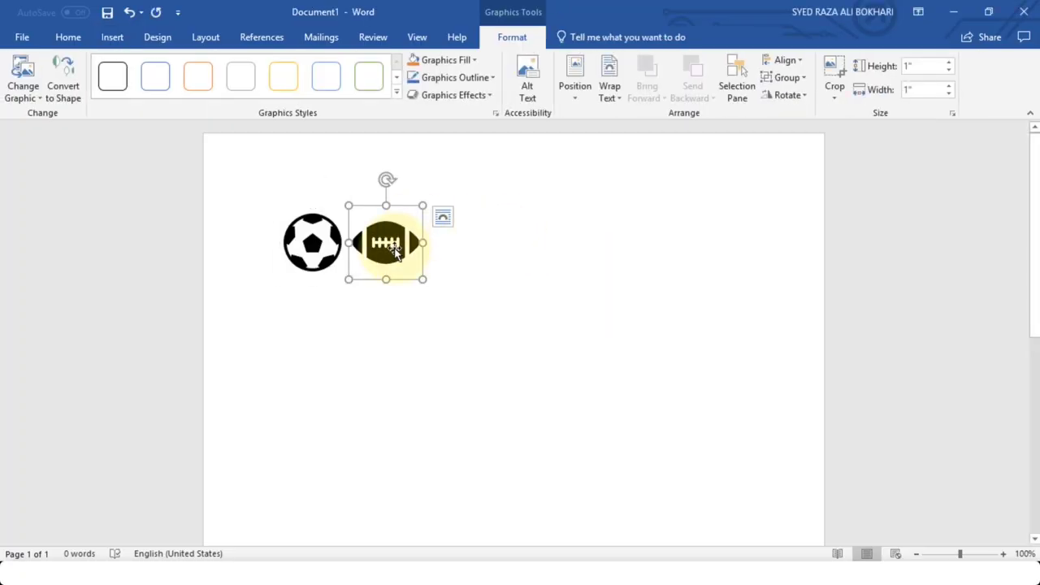
Step: Select the football icon and nudge it slightly to the right
{"action": "left_click", "coordinate": [545, 251]}
{"action": "left_click", "coordinate": [386, 245]}
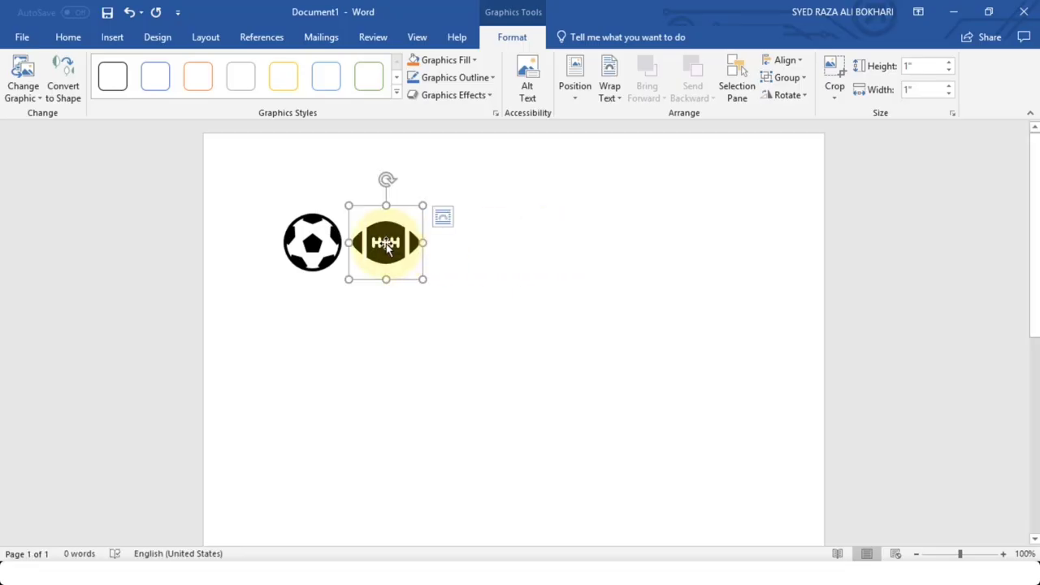
{"action": "mouse_move", "coordinate": [386, 244]}
{"action": "left_mouse_down"}
{"action": "mouse_move", "coordinate": [418, 249]}
{"action": "mouse_move", "coordinate": [405, 248]}
{"action": "left_mouse_up"}
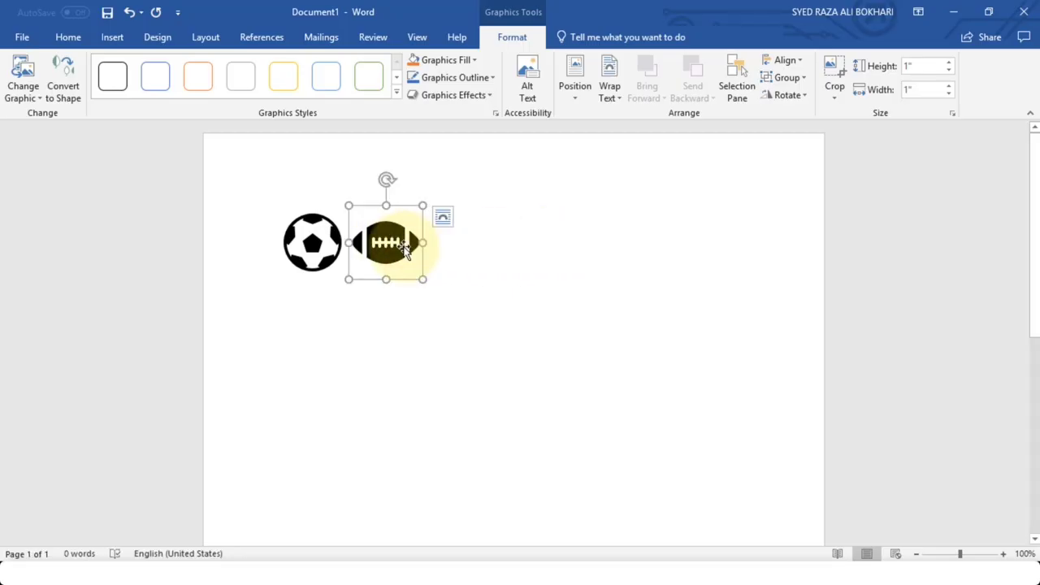
{"action": "key", "text": "Left"}
{"action": "key", "text": "Right"}
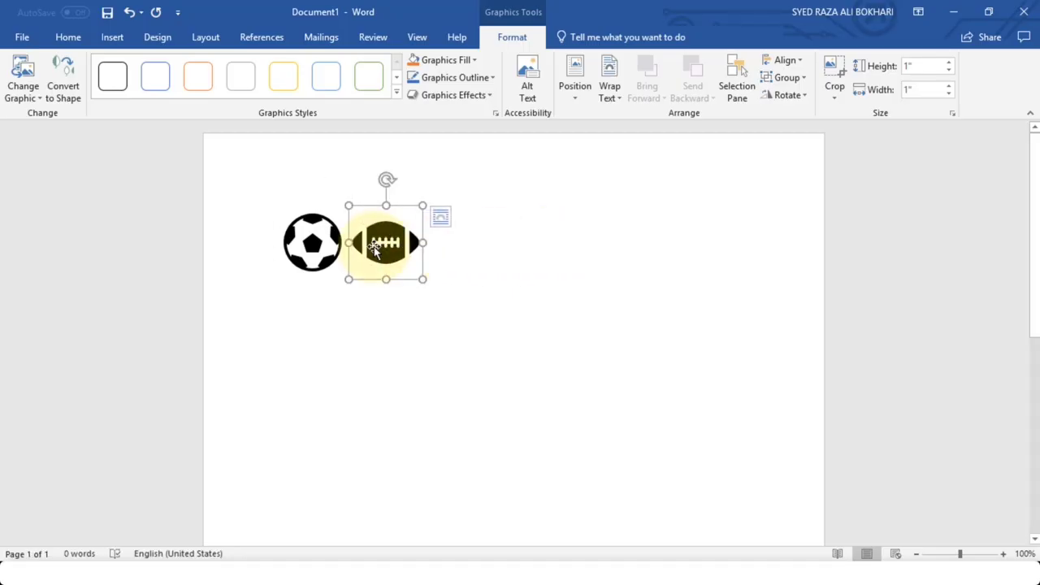
{"action": "key", "text": "Left"}
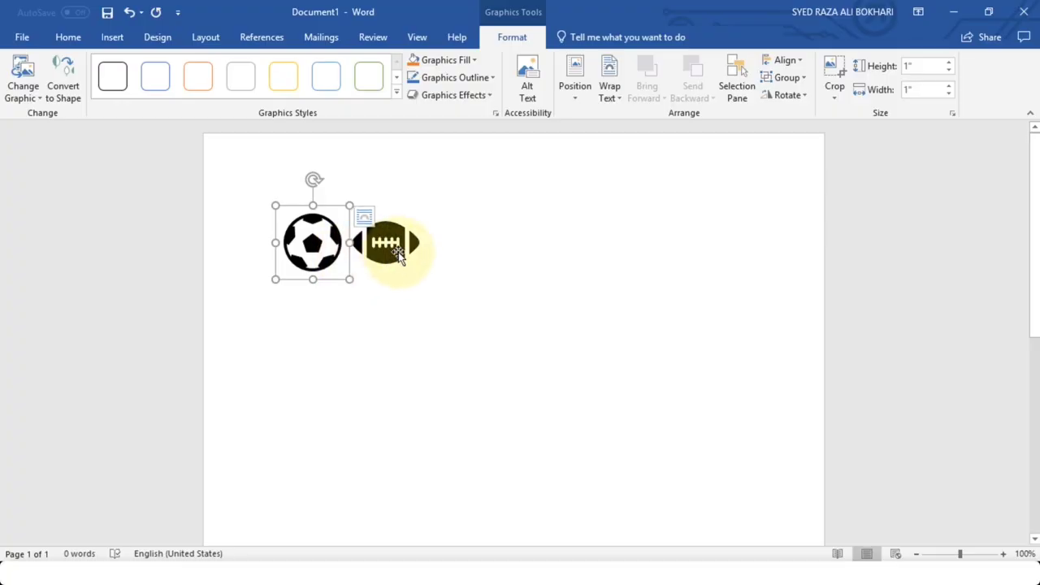
{"action": "left_click", "coordinate": [390, 252]}
Step: Enlarge the football to about 3.02 inches and the soccer ball to 3.16 inches
{"action": "left_click_drag", "start_coordinate": [423, 281], "coordinate": [569, 341]}
{"action": "left_click", "coordinate": [309, 387]}
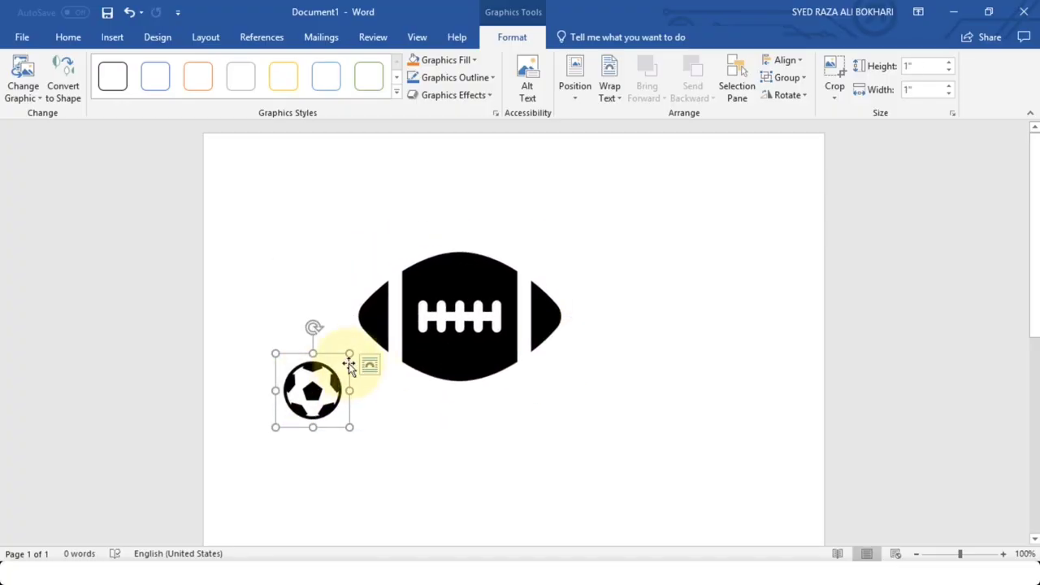
{"action": "left_click_drag", "start_coordinate": [376, 342], "coordinate": [507, 205]}
{"action": "left_click", "coordinate": [597, 395]}
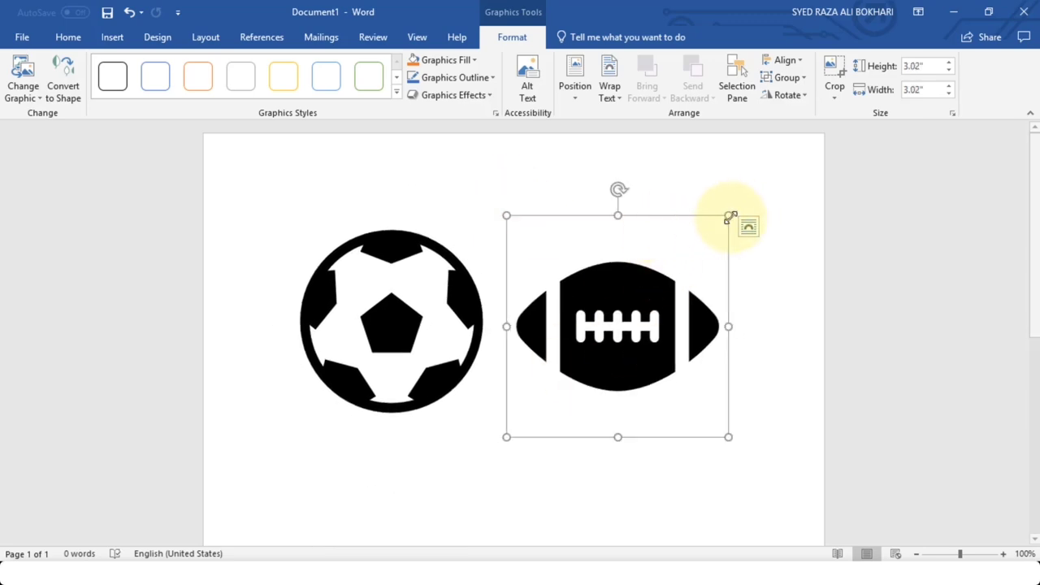
{"action": "left_click_drag", "start_coordinate": [729, 217], "coordinate": [739, 208]}
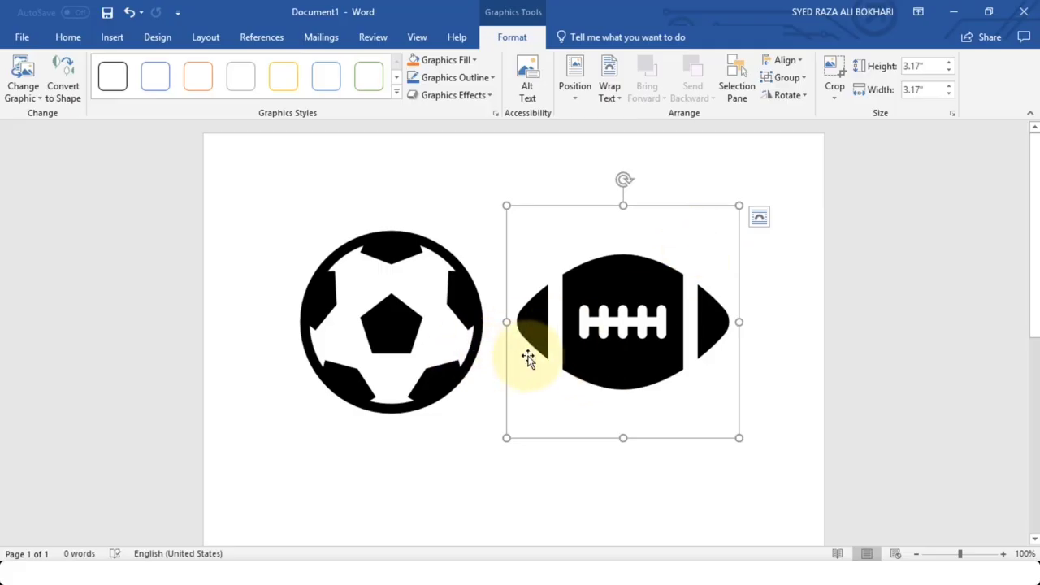
{"action": "left_click", "coordinate": [437, 355]}
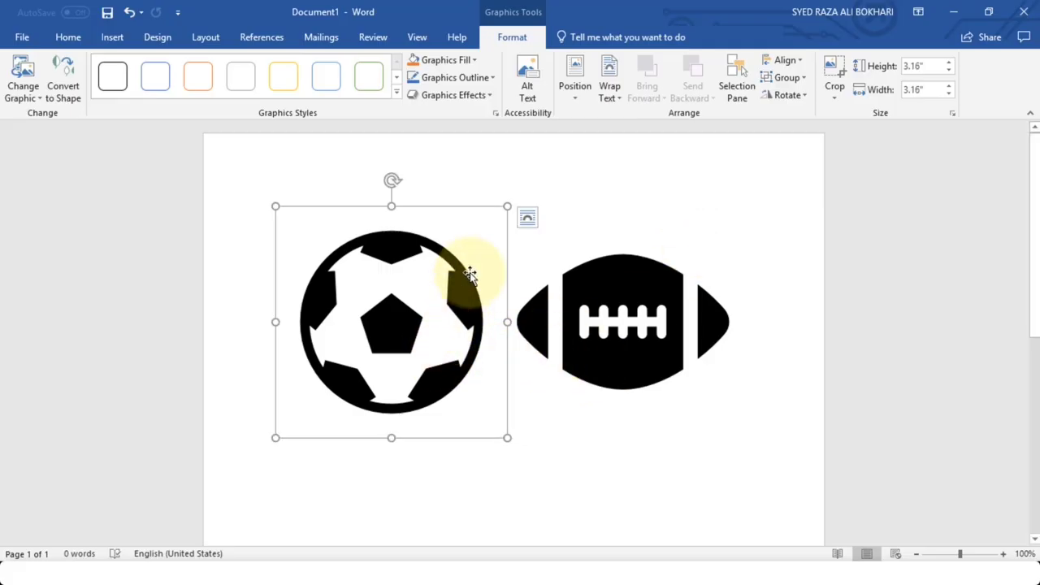
{"action": "left_click_drag", "start_coordinate": [508, 201], "coordinate": [506, 334]}
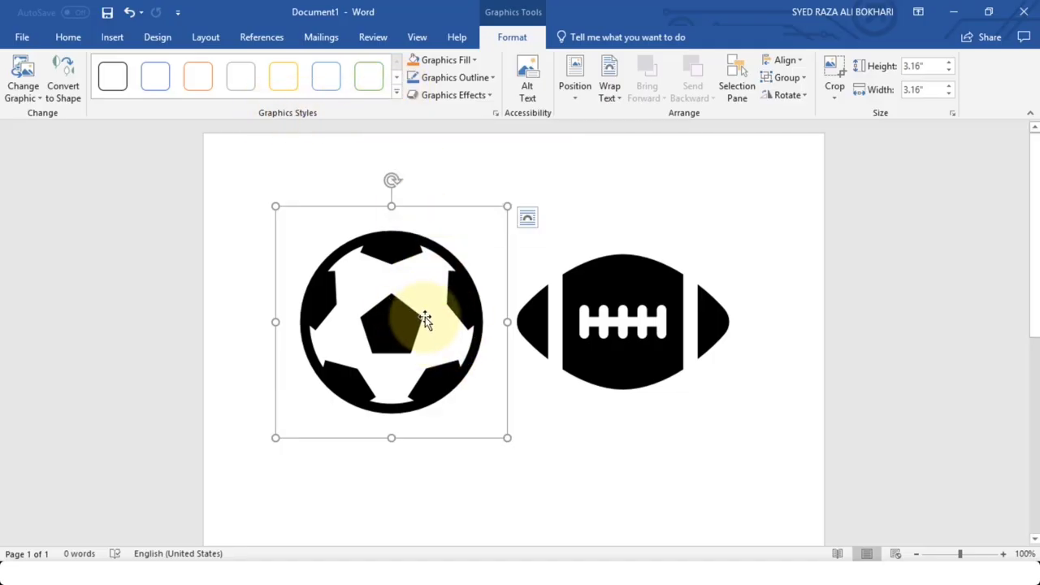
Step: Give the soccer ball the Transparent, Colored Outline - Dark 1 style and resize it to about three inches
{"action": "left_click", "coordinate": [398, 98]}
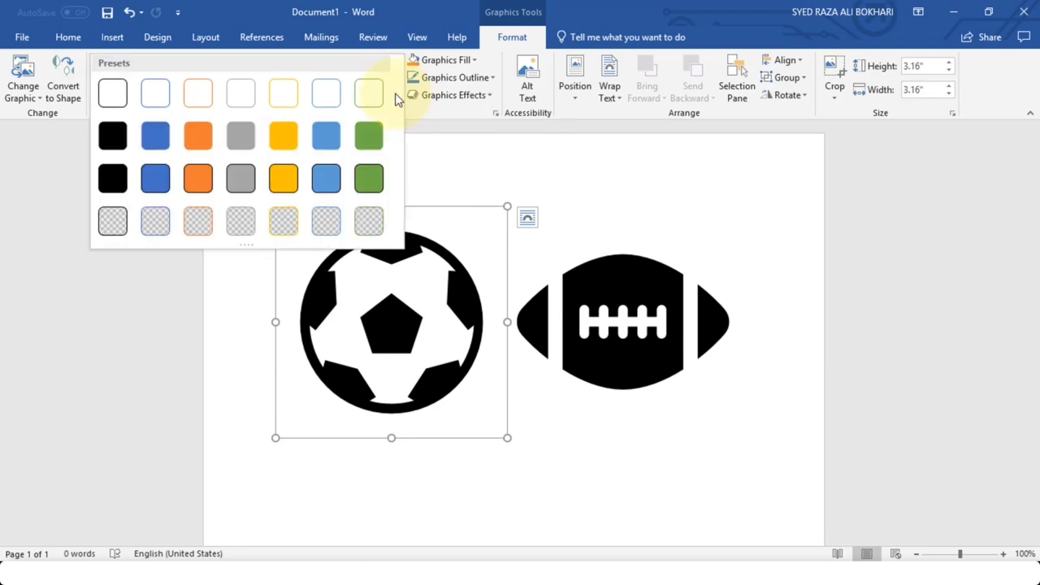
{"action": "left_click", "coordinate": [114, 220]}
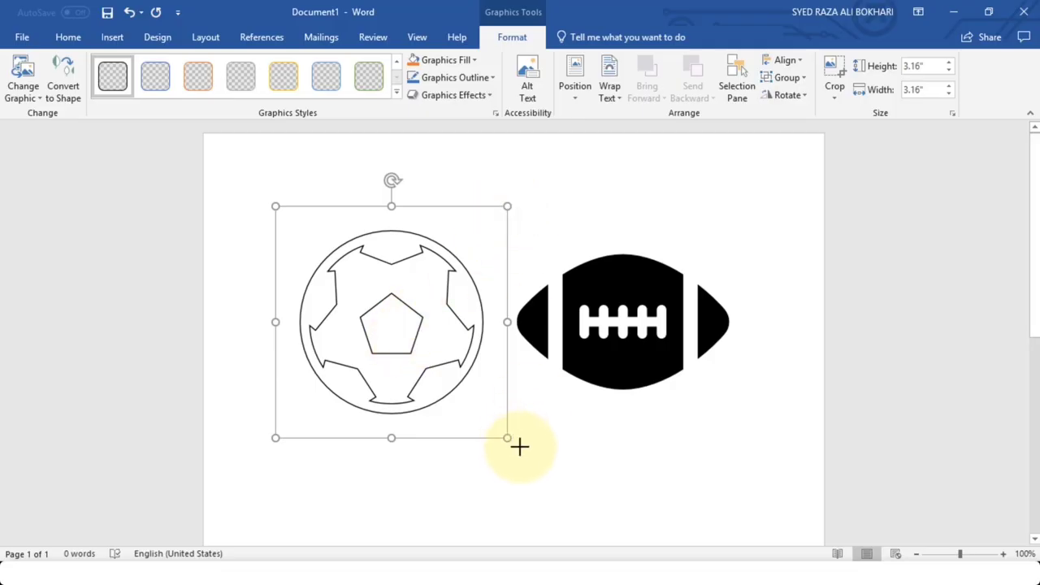
{"action": "left_click_drag", "start_coordinate": [520, 446], "coordinate": [511, 349]}
{"action": "left_click_drag", "start_coordinate": [495, 313], "coordinate": [470, 297]}
{"action": "scroll", "coordinate": [541, 332], "scroll_direction": "up", "scroll_amount": 3}
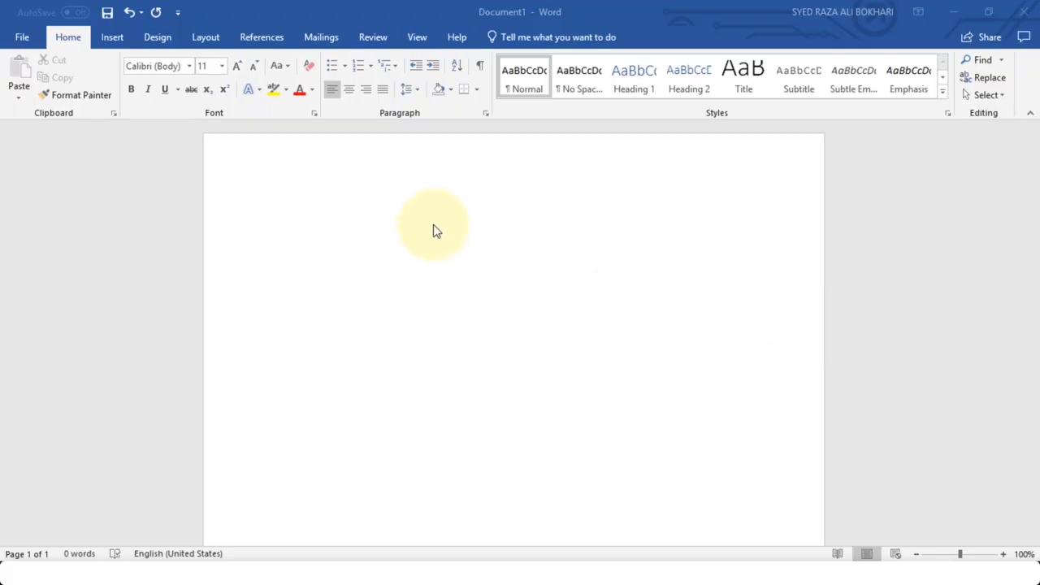
{"action": "left_click", "coordinate": [114, 39]}
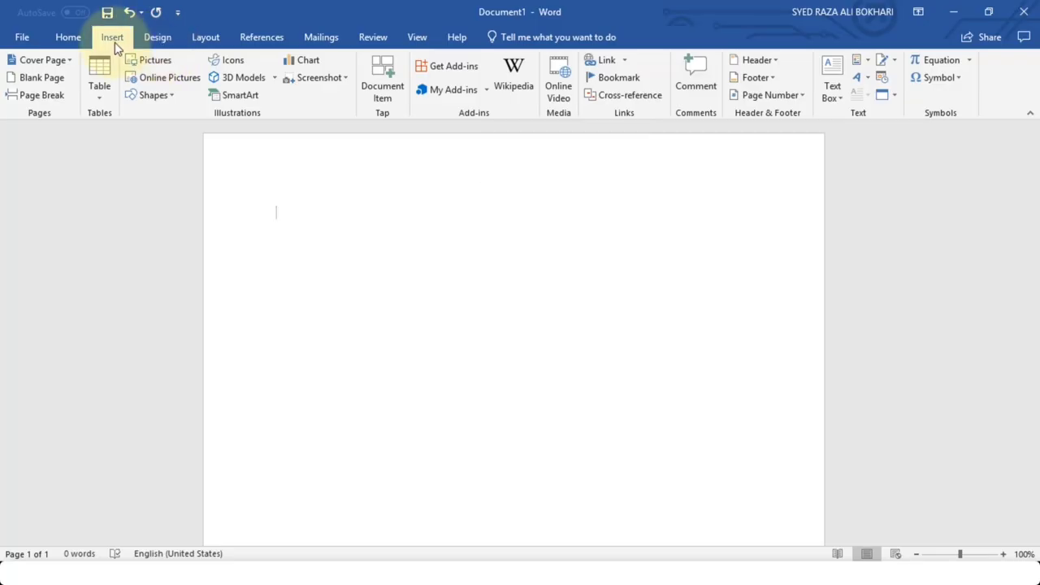
{"action": "left_click", "coordinate": [941, 60]}
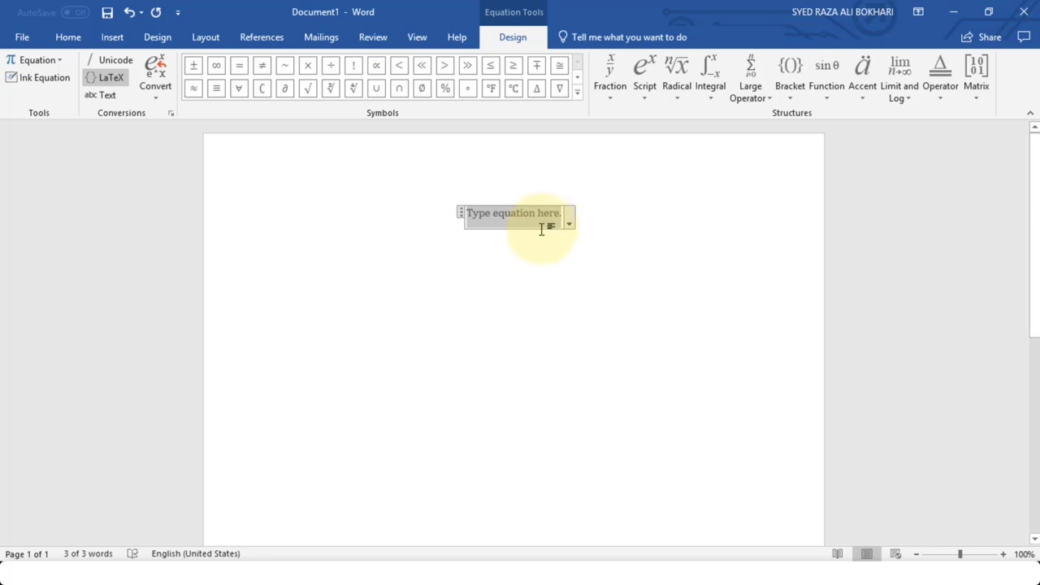
{"action": "key", "text": "BackSpace"}
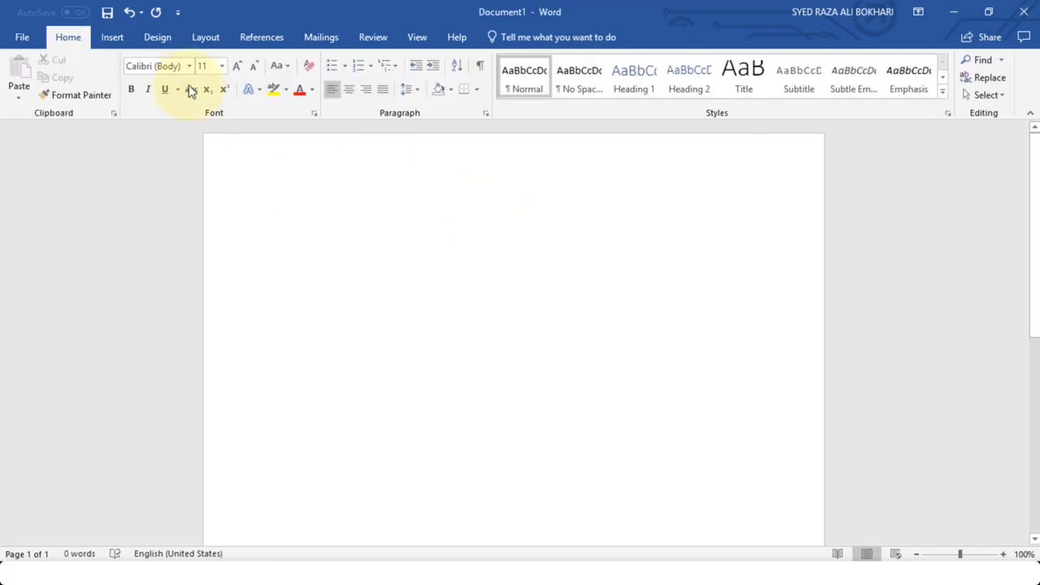
{"action": "left_click", "coordinate": [118, 36]}
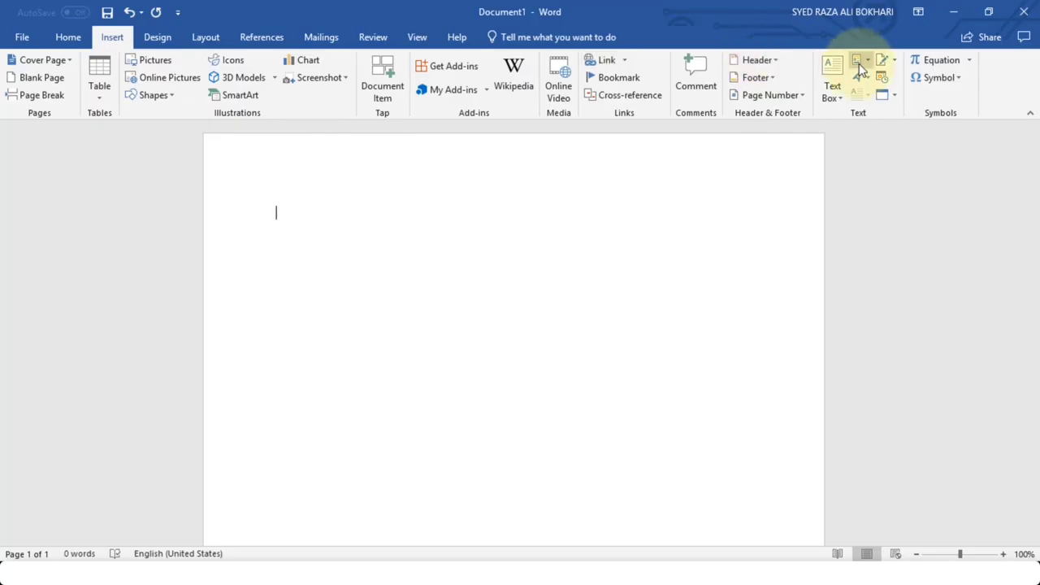
Step: Browse the built-in equation presets such as Area of Circle and Binomial Theorem
{"action": "left_click", "coordinate": [969, 63]}
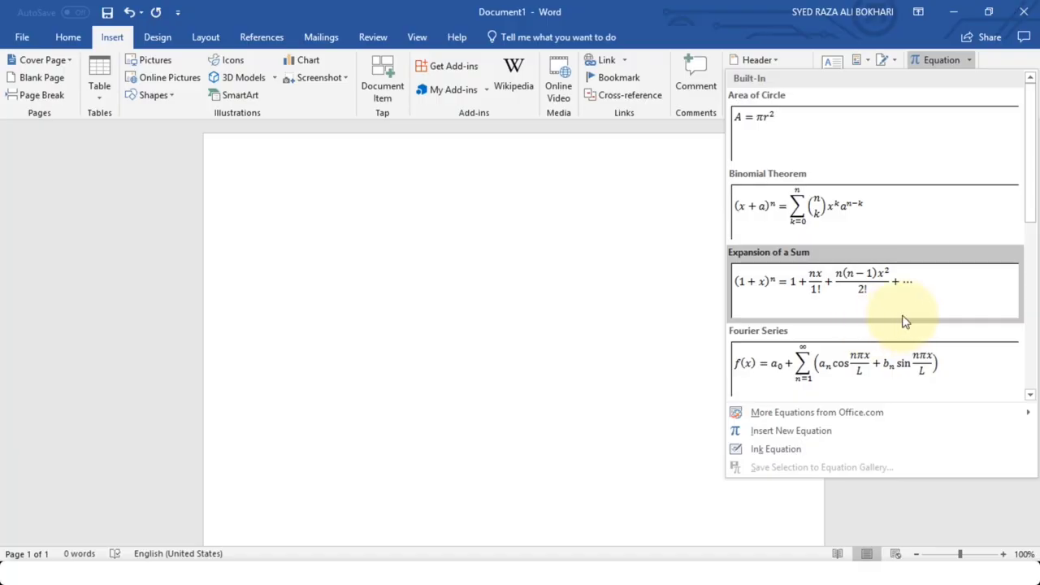
{"action": "scroll", "coordinate": [906, 325], "scroll_direction": "down", "scroll_amount": 3}
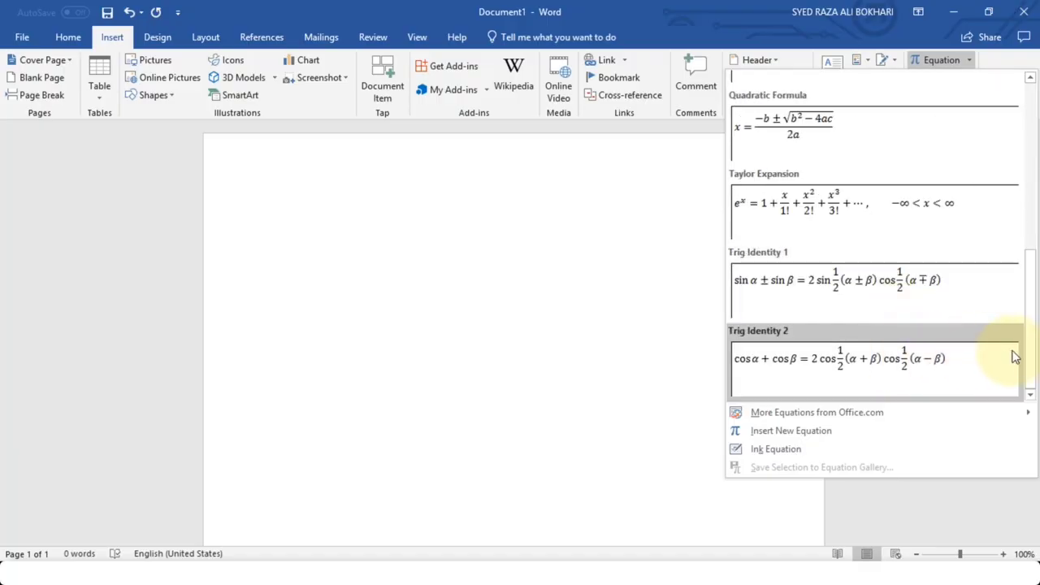
{"action": "scroll", "coordinate": [1000, 358], "scroll_direction": "up", "scroll_amount": 5}
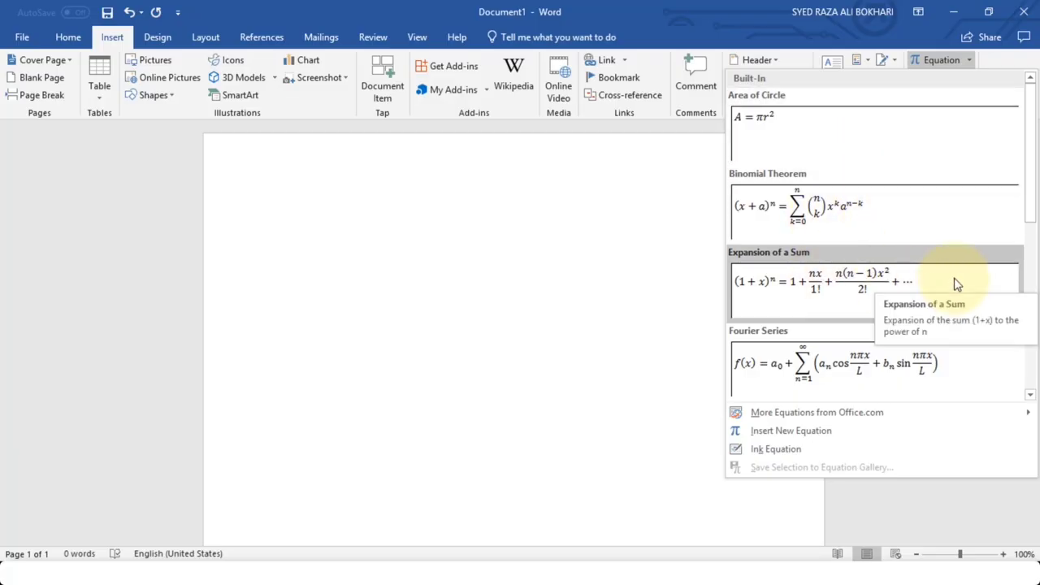
{"action": "scroll", "coordinate": [942, 301], "scroll_direction": "down", "scroll_amount": 3}
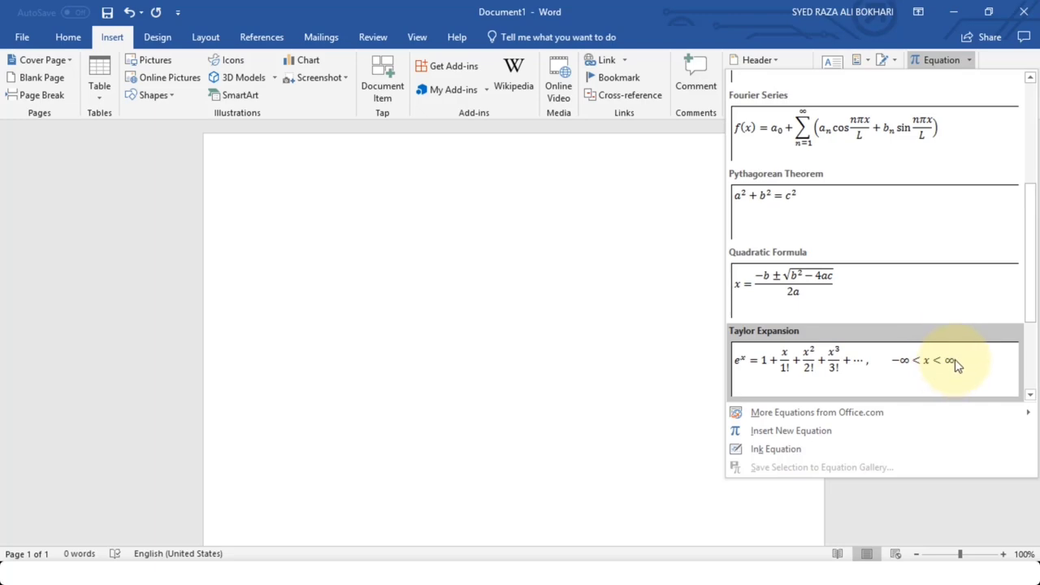
{"action": "scroll", "coordinate": [955, 357], "scroll_direction": "up", "scroll_amount": 3}
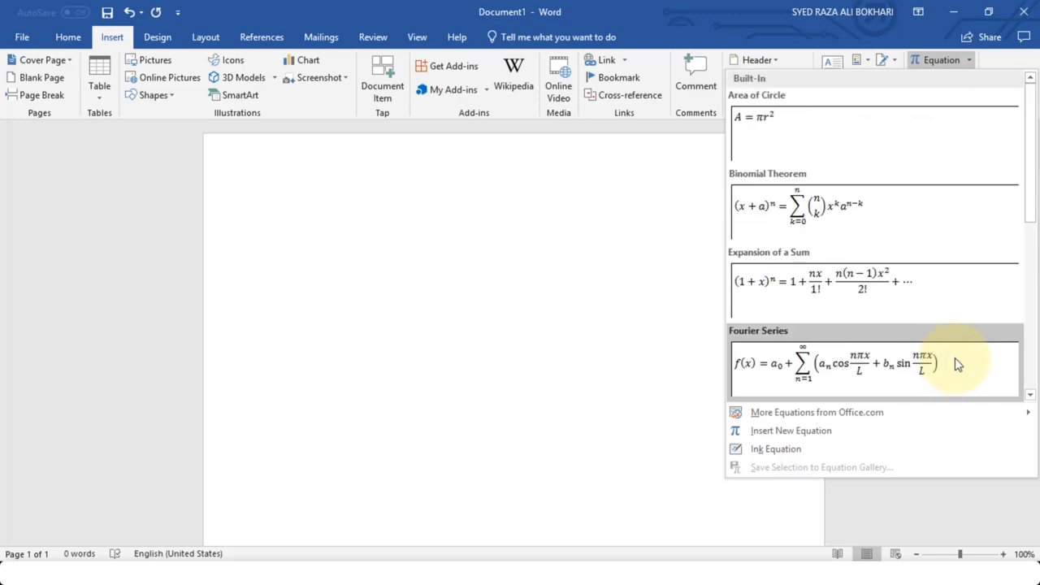
Step: Insert the built-in Binomial Theorem equation and view its options menu without changing anything
{"action": "left_click", "coordinate": [920, 211]}
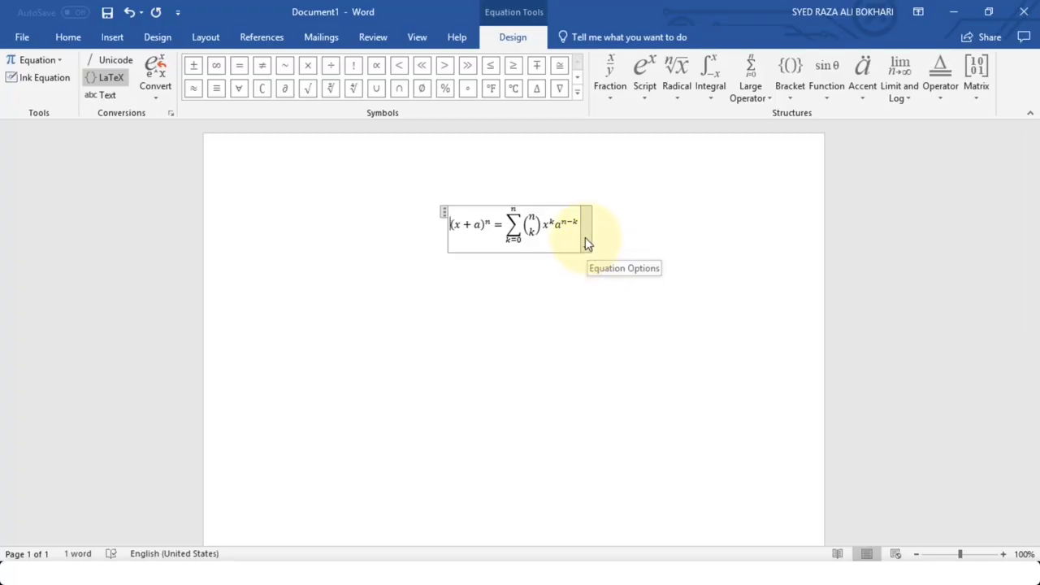
{"action": "left_click", "coordinate": [585, 237]}
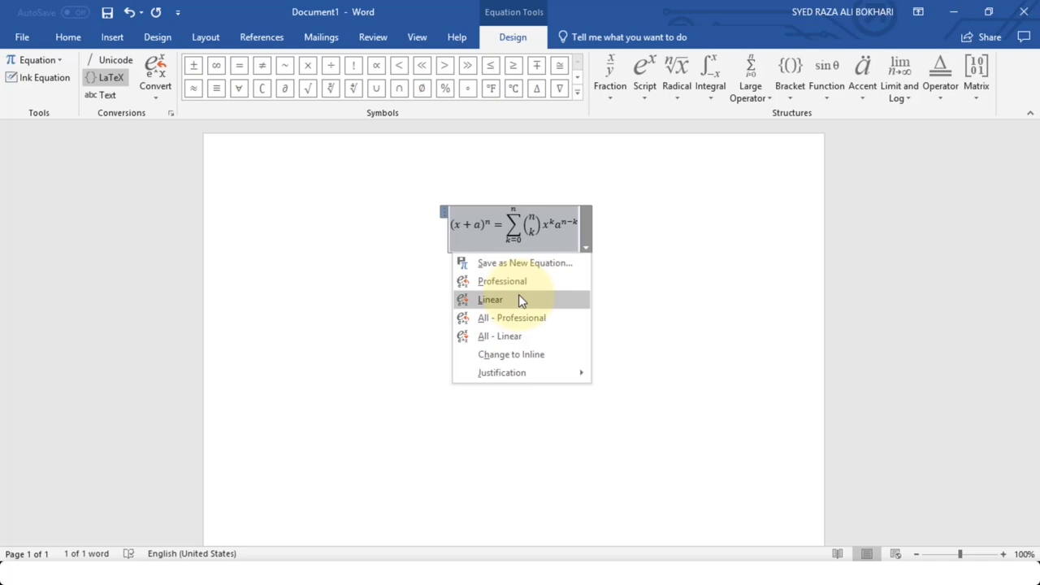
{"action": "left_click", "coordinate": [585, 244]}
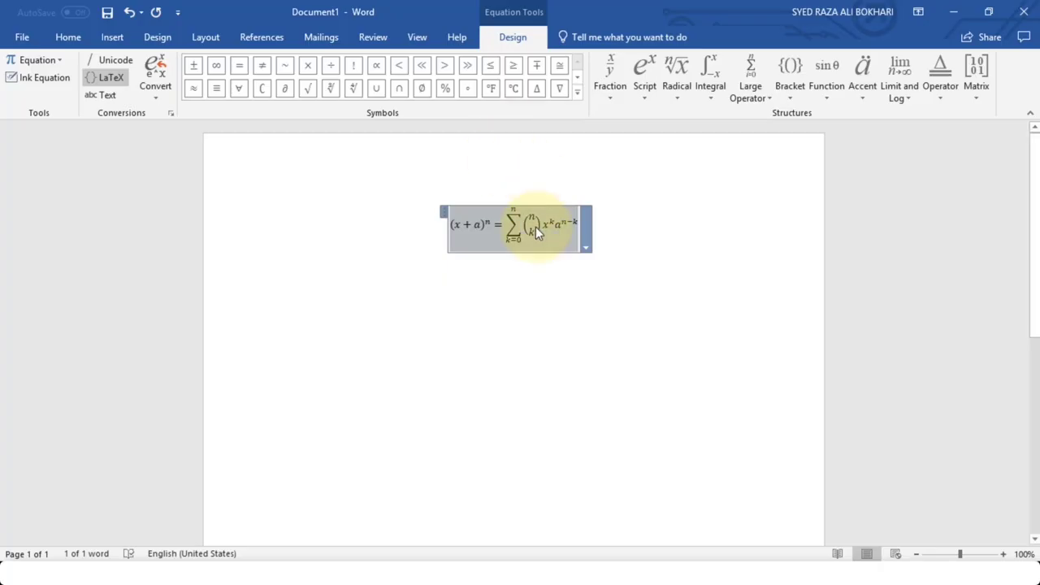
Step: Convert the Binomial Theorem equation to Linear LaTeX text, then back to Professional layout
{"action": "left_click", "coordinate": [158, 97]}
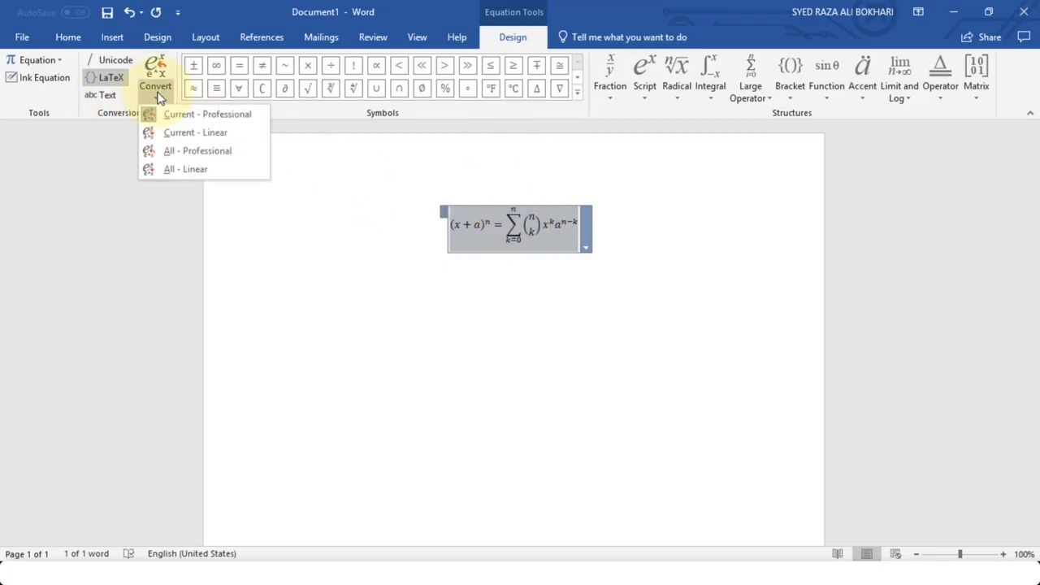
{"action": "left_click", "coordinate": [235, 132]}
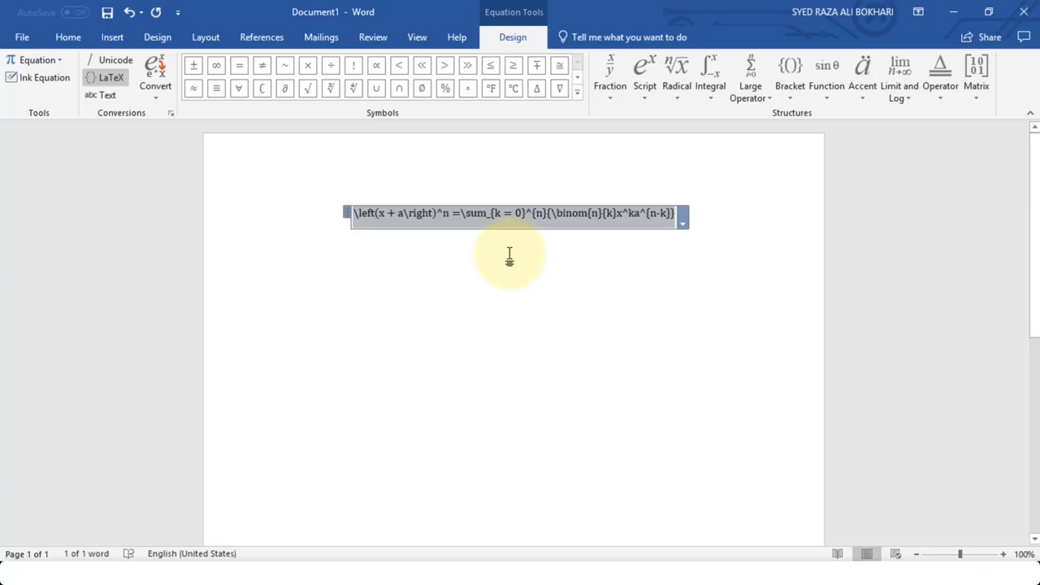
{"action": "left_click", "coordinate": [163, 98]}
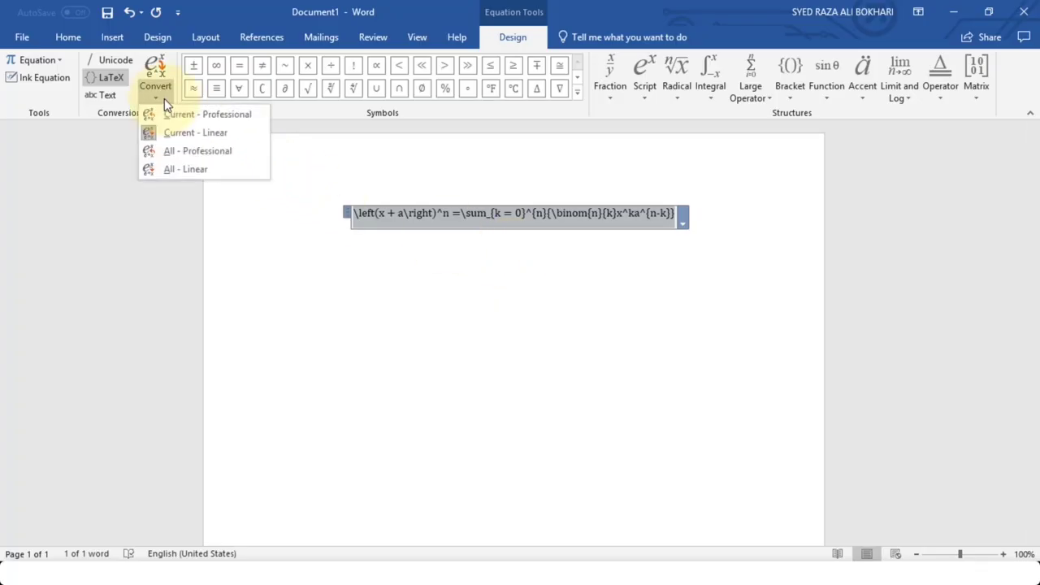
{"action": "left_click", "coordinate": [247, 125]}
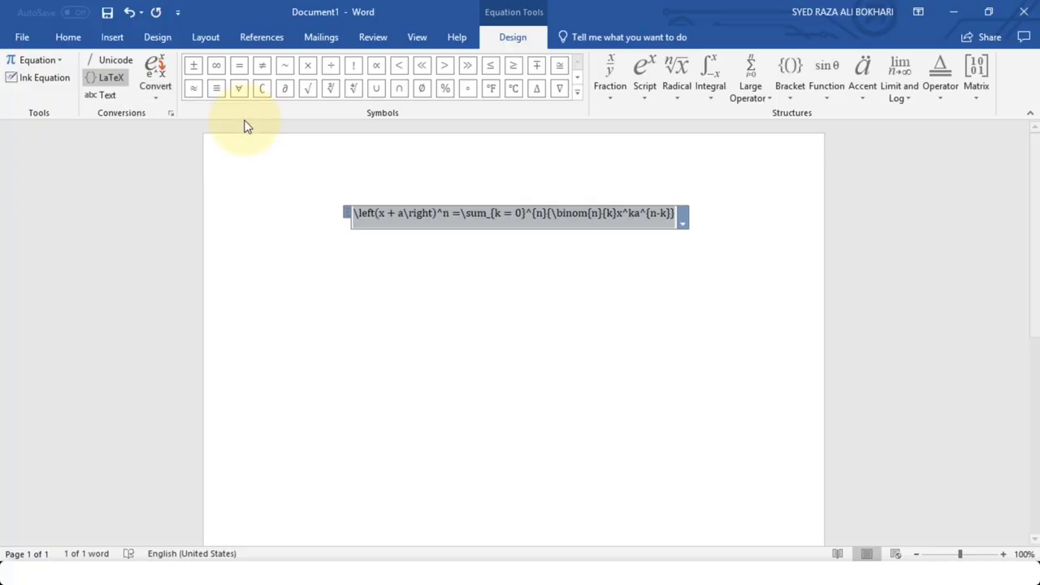
{"action": "left_click", "coordinate": [634, 247]}
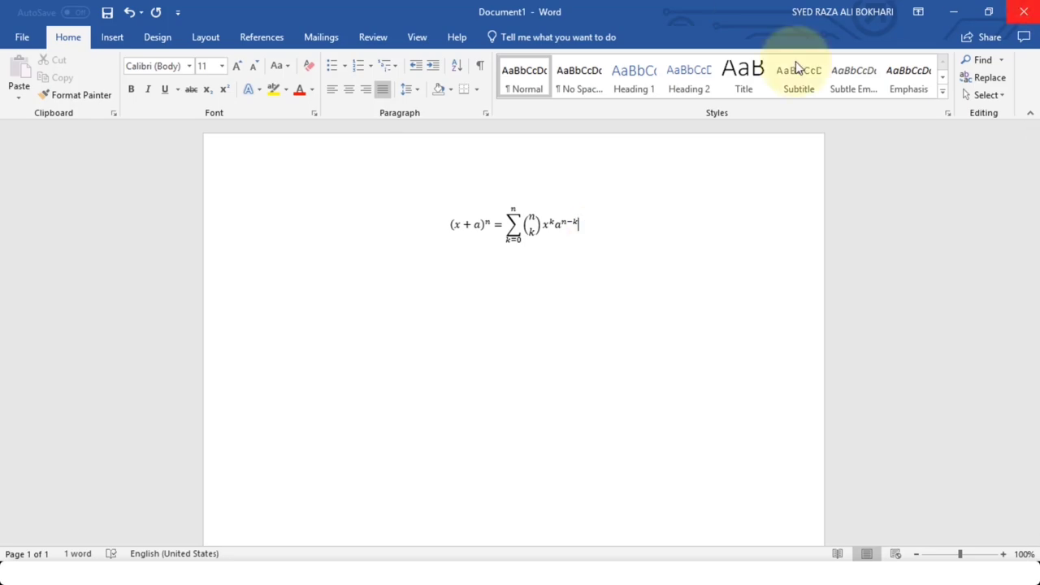
Step: Select and delete the Binomial Theorem equation, leaving the page blank at 0 words
{"action": "double_click", "coordinate": [557, 226]}
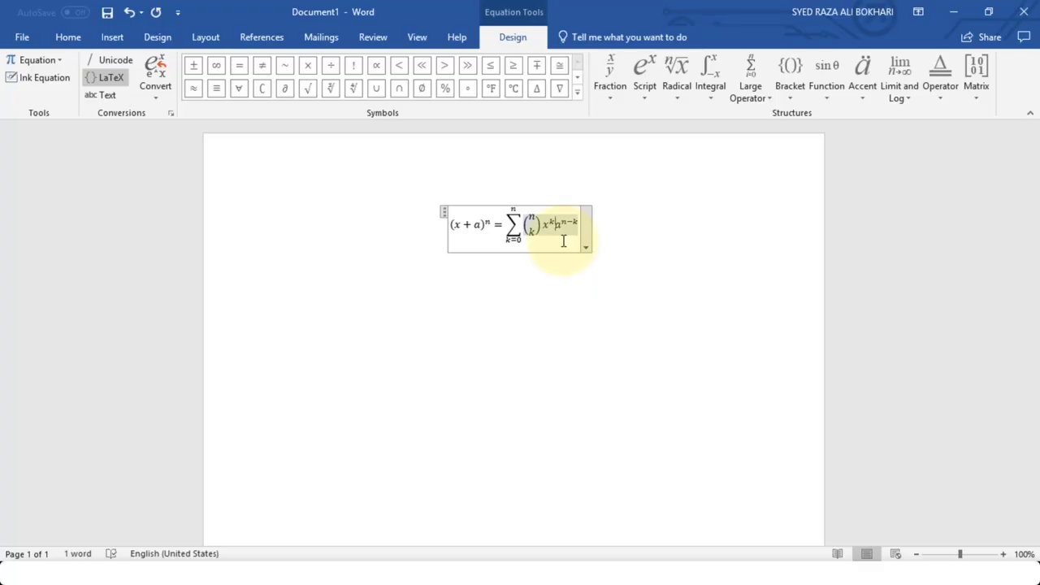
{"action": "double_click", "coordinate": [562, 239]}
{"action": "left_click", "coordinate": [569, 246]}
{"action": "left_click", "coordinate": [582, 245]}
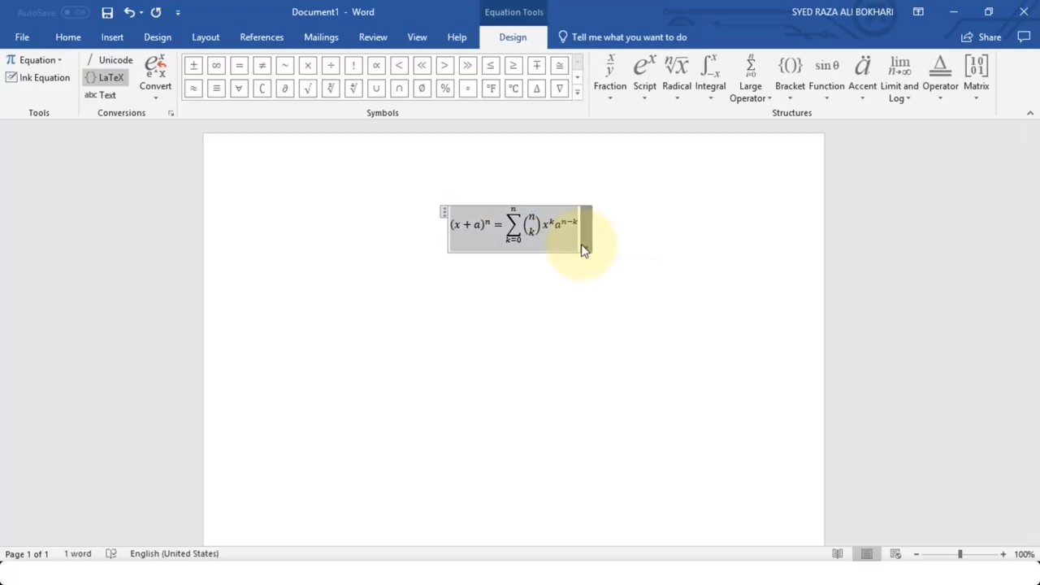
{"action": "key", "text": "Escape"}
{"action": "key", "text": "Delete"}
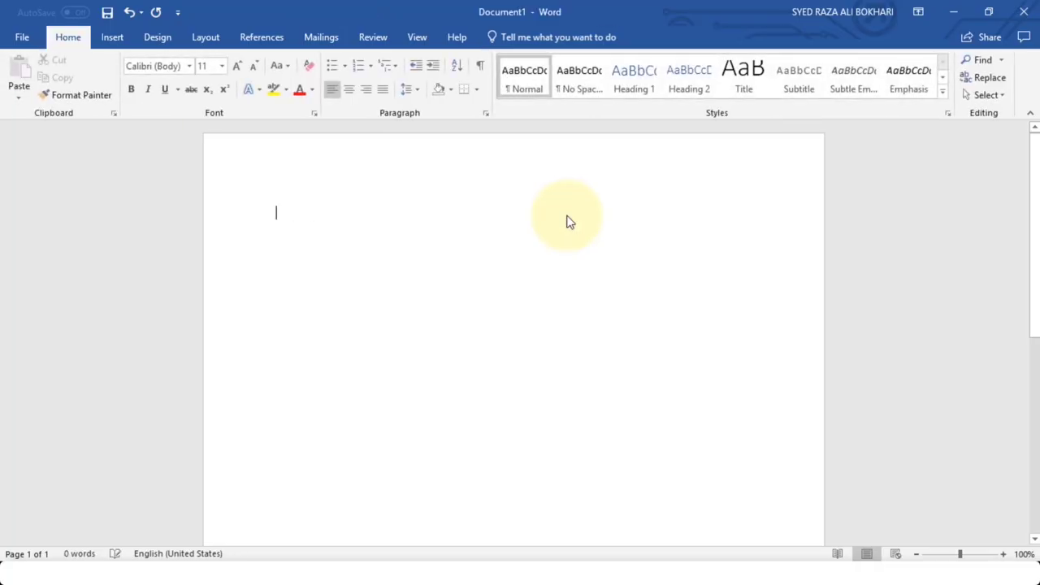
{"action": "left_click", "coordinate": [111, 39]}
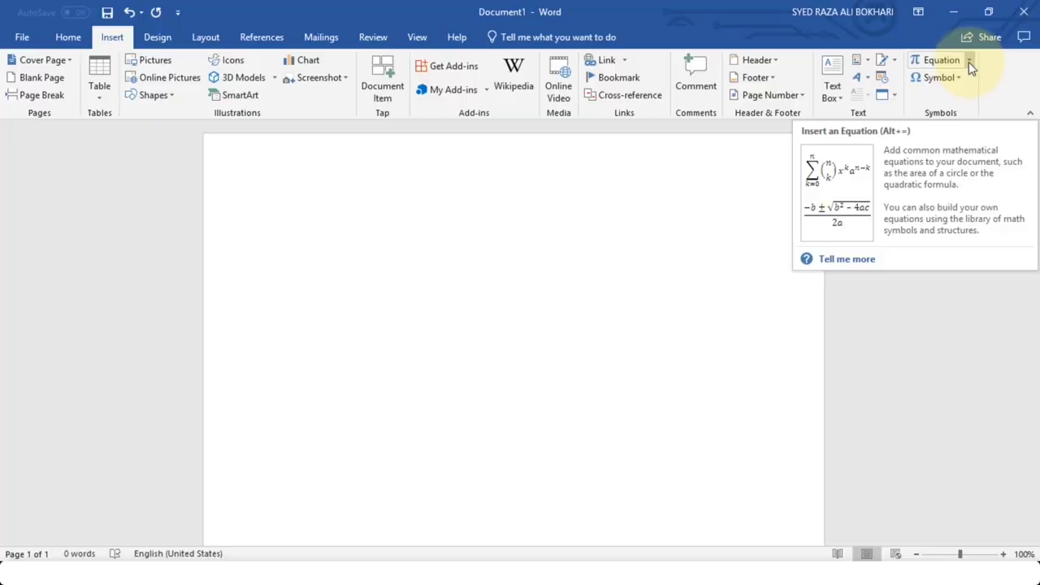
Step: Choose Ink Equation from the Equation dropdown to open the Math Input Control
{"action": "left_click", "coordinate": [969, 62]}
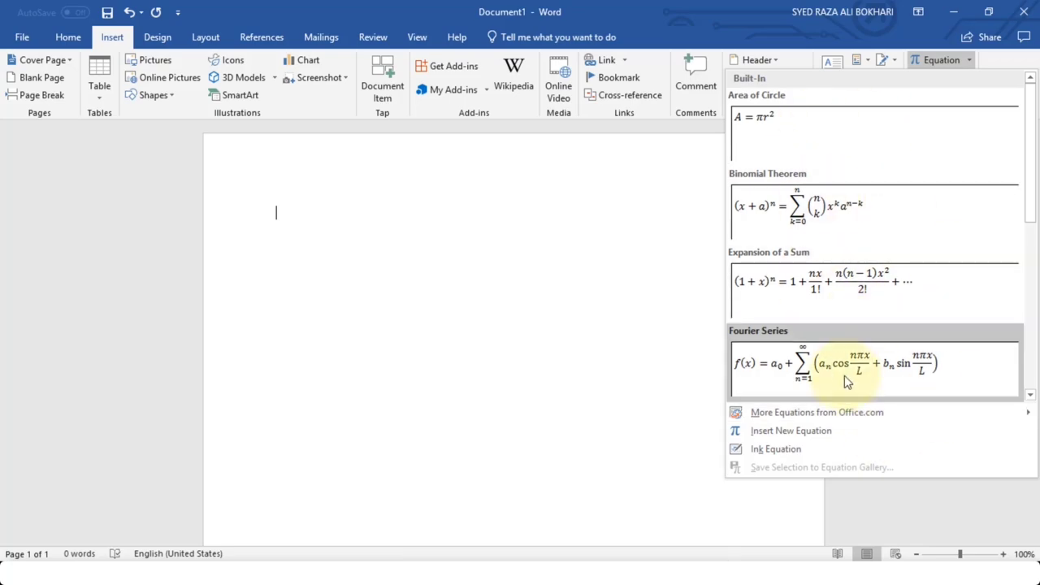
{"action": "left_click", "coordinate": [813, 456]}
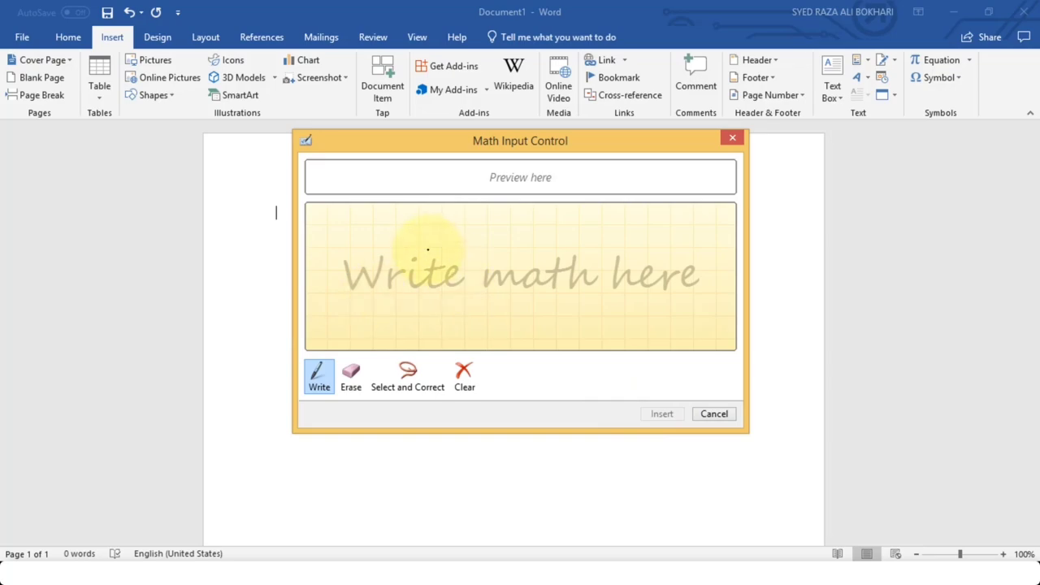
Step: Handwrite π, r and a superscript 2 in the Math Input Control writing area
{"action": "left_click_drag", "start_coordinate": [423, 246], "coordinate": [416, 306]}
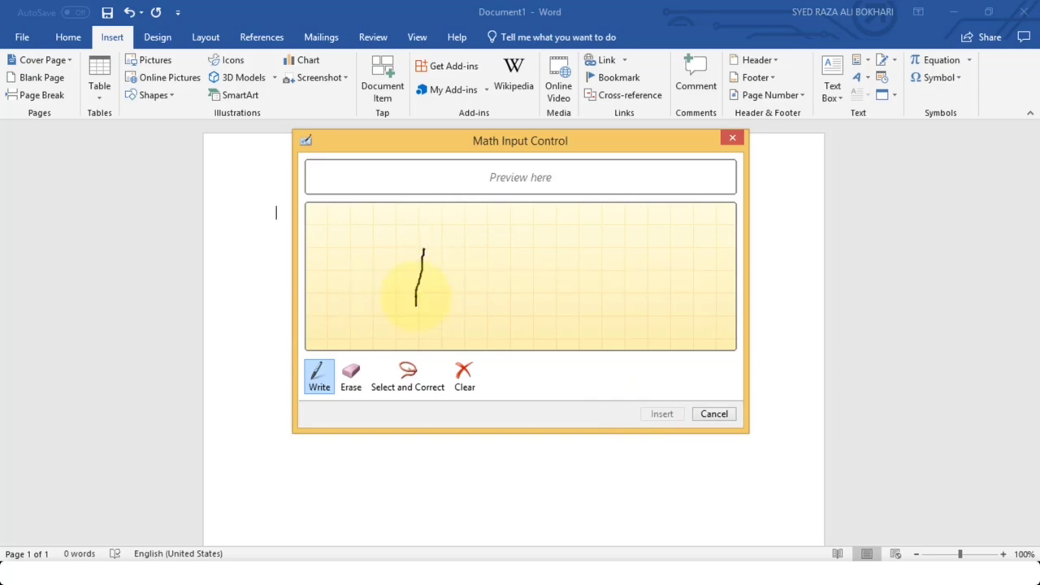
{"action": "left_click_drag", "start_coordinate": [423, 249], "coordinate": [442, 307]}
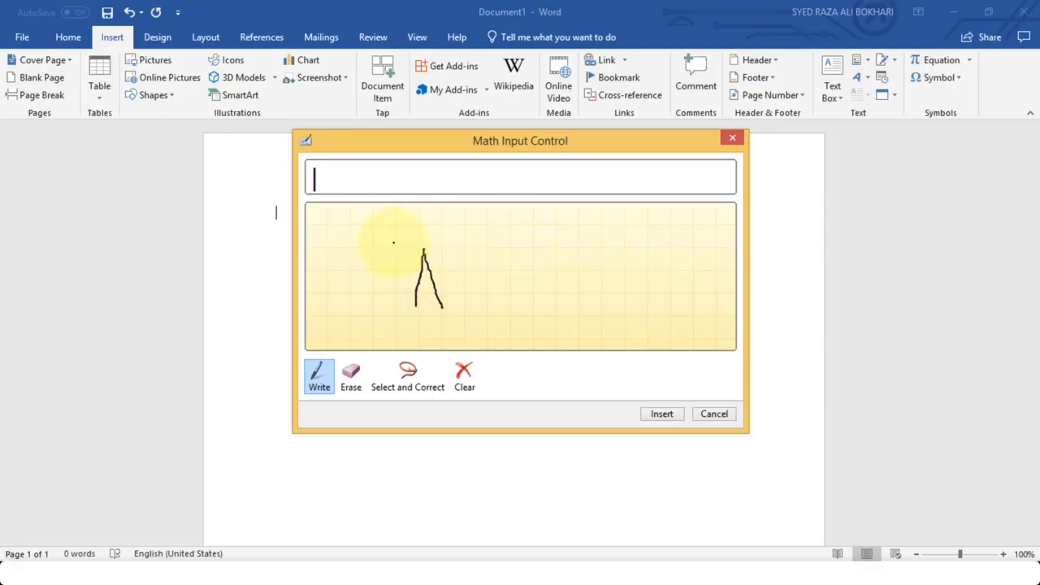
{"action": "left_click_drag", "start_coordinate": [391, 245], "coordinate": [445, 245]}
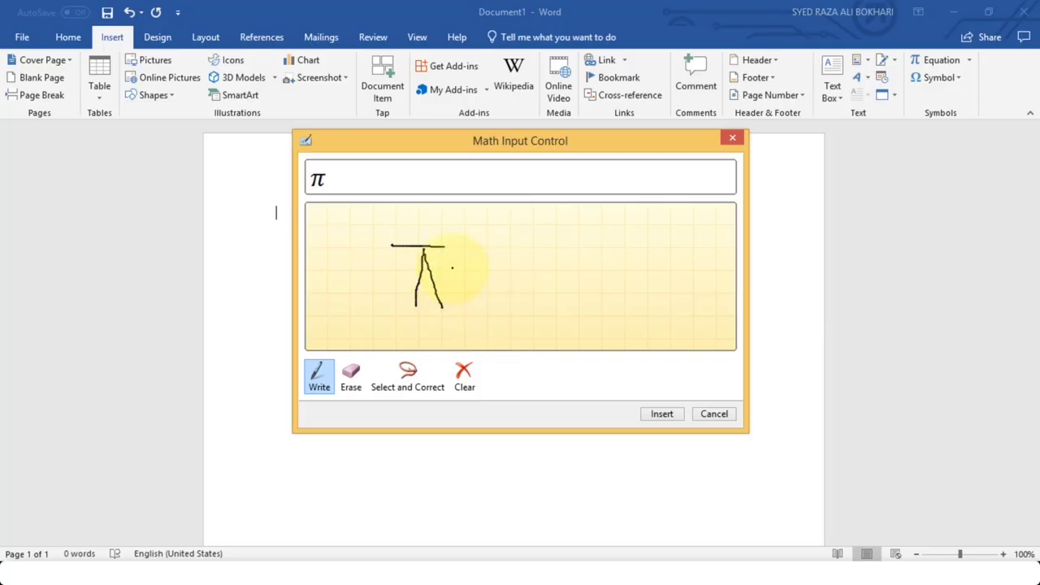
{"action": "mouse_move", "coordinate": [451, 267]}
{"action": "left_mouse_down"}
{"action": "mouse_move", "coordinate": [471, 305]}
{"action": "mouse_move", "coordinate": [485, 261]}
{"action": "mouse_move", "coordinate": [524, 268]}
{"action": "left_mouse_up"}
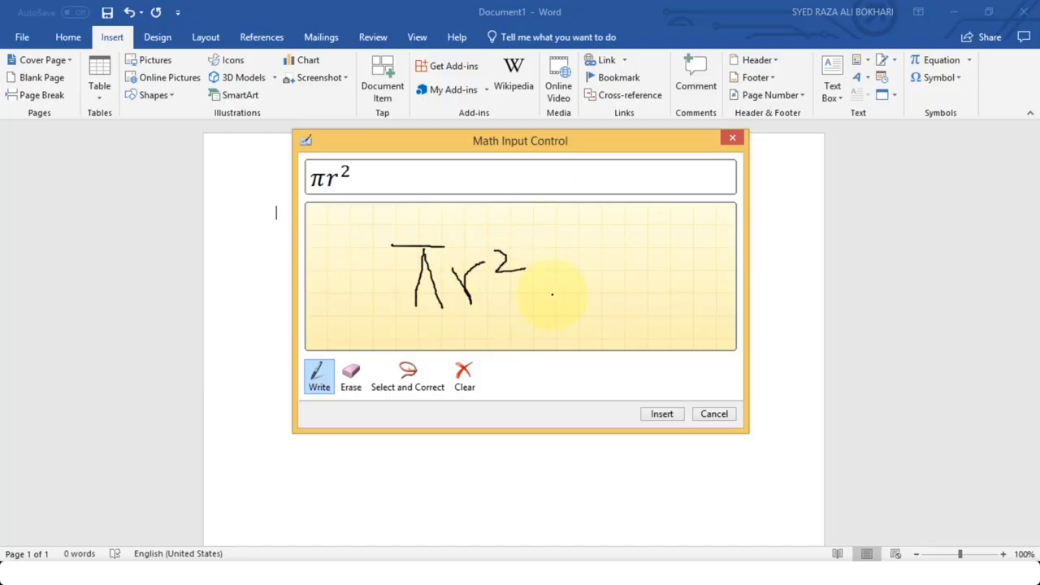
Step: Insert the recognised πr² equation from the Math Input Control into the document
{"action": "left_click", "coordinate": [662, 414]}
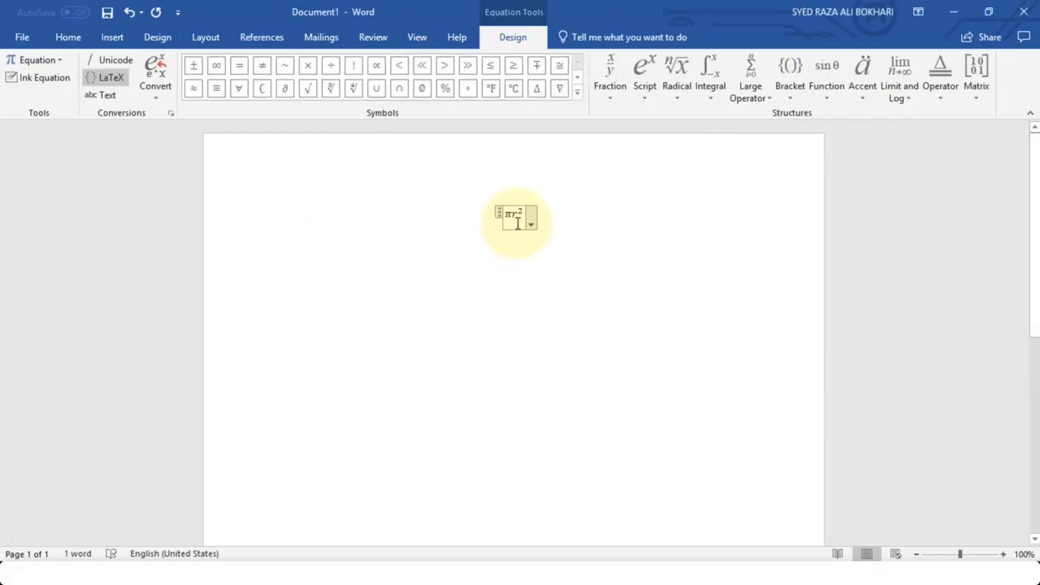
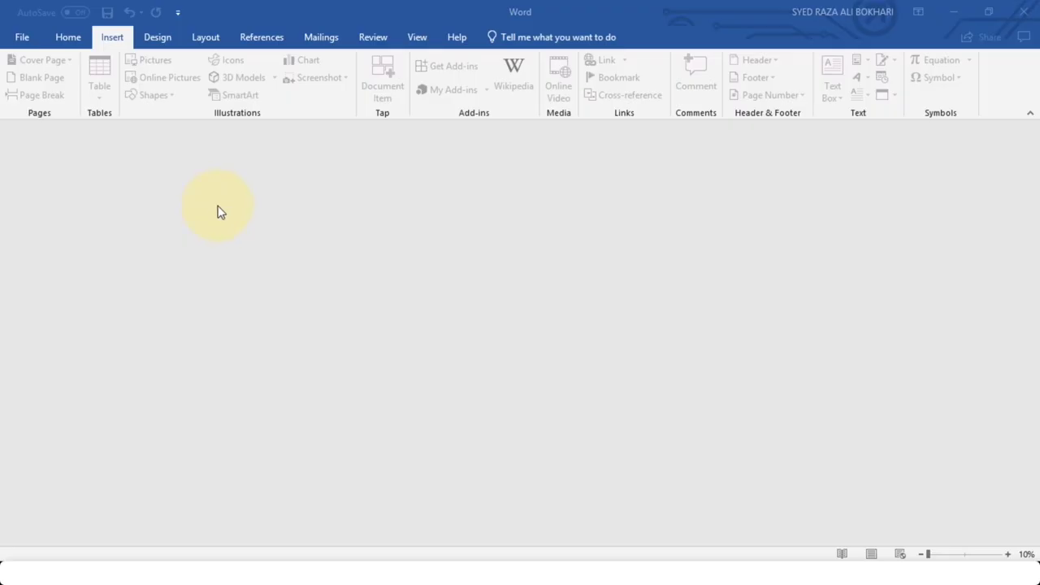
Step: Create a new blank document, Document1, from the File menu's New page
{"action": "left_click", "coordinate": [21, 37]}
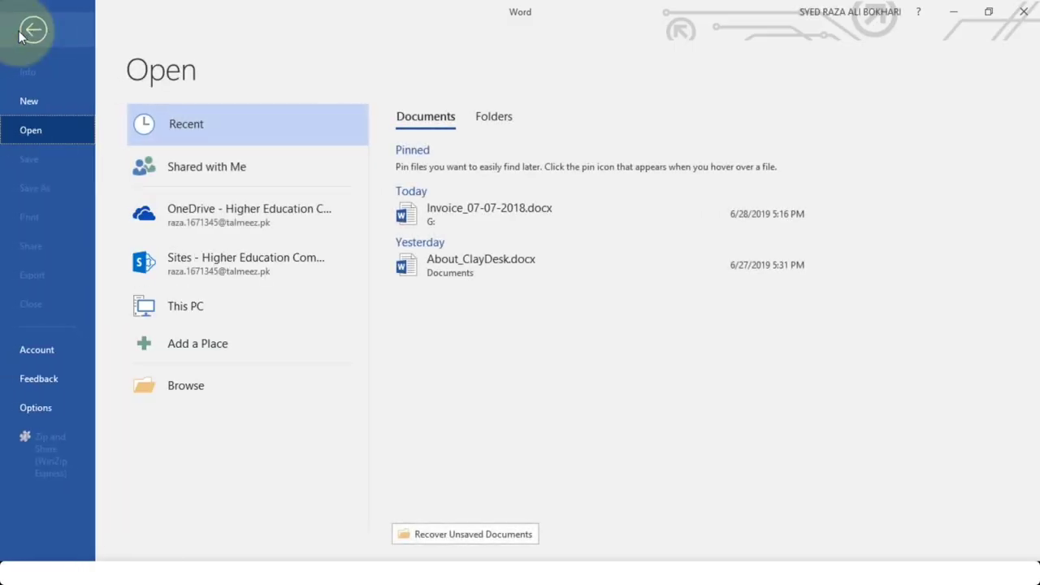
{"action": "left_click", "coordinate": [45, 97]}
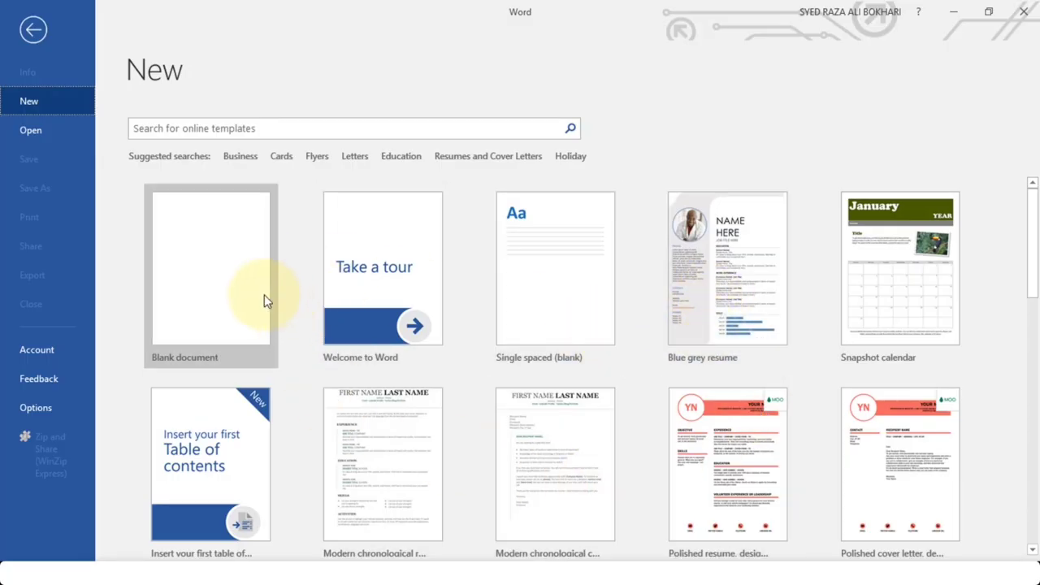
{"action": "left_click", "coordinate": [243, 297]}
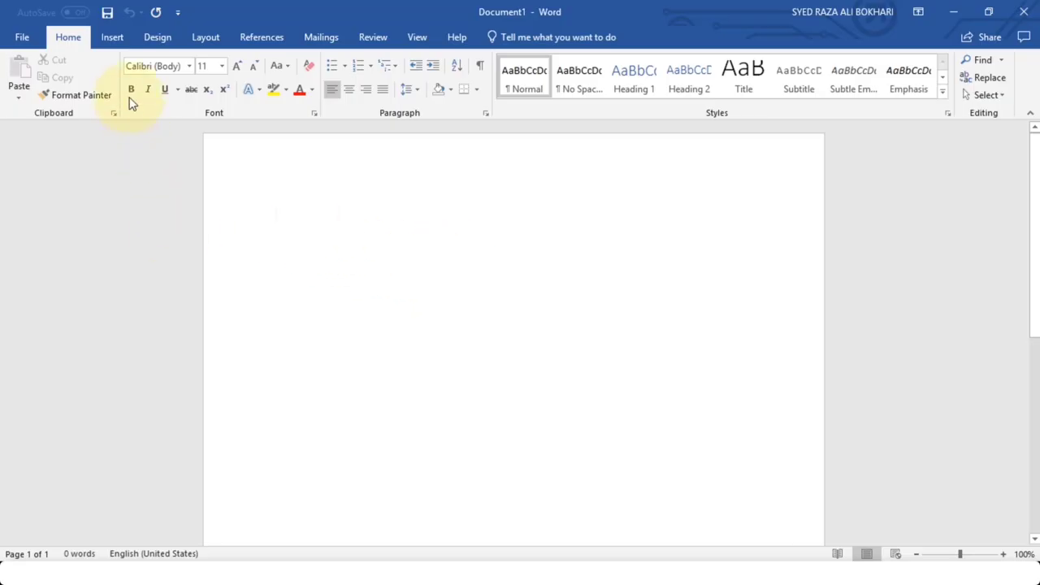
Step: Open the Online 3D Models library from the Insert tab's 3D Models button
{"action": "left_click", "coordinate": [112, 39]}
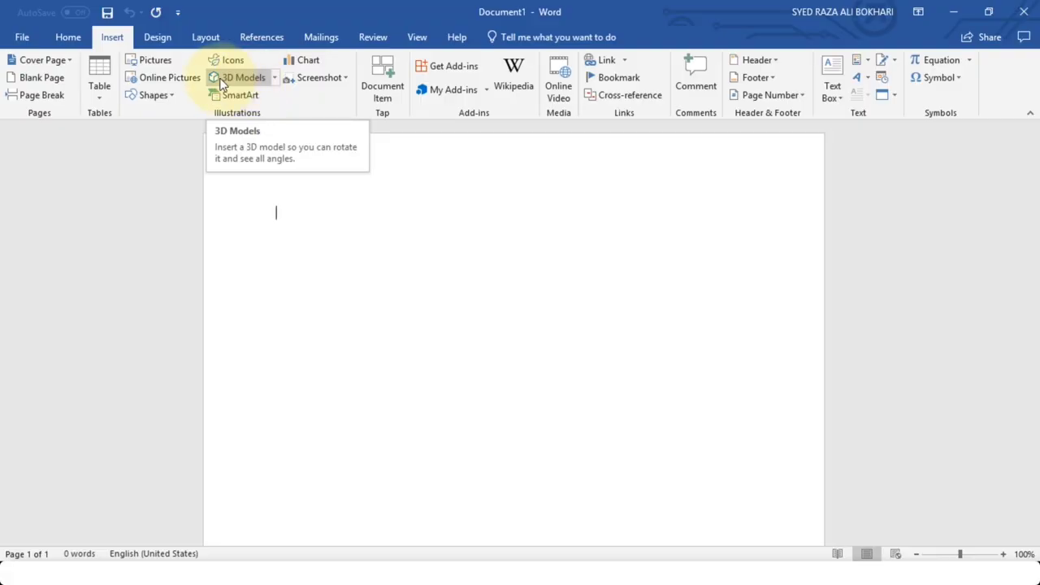
{"action": "left_click", "coordinate": [276, 77]}
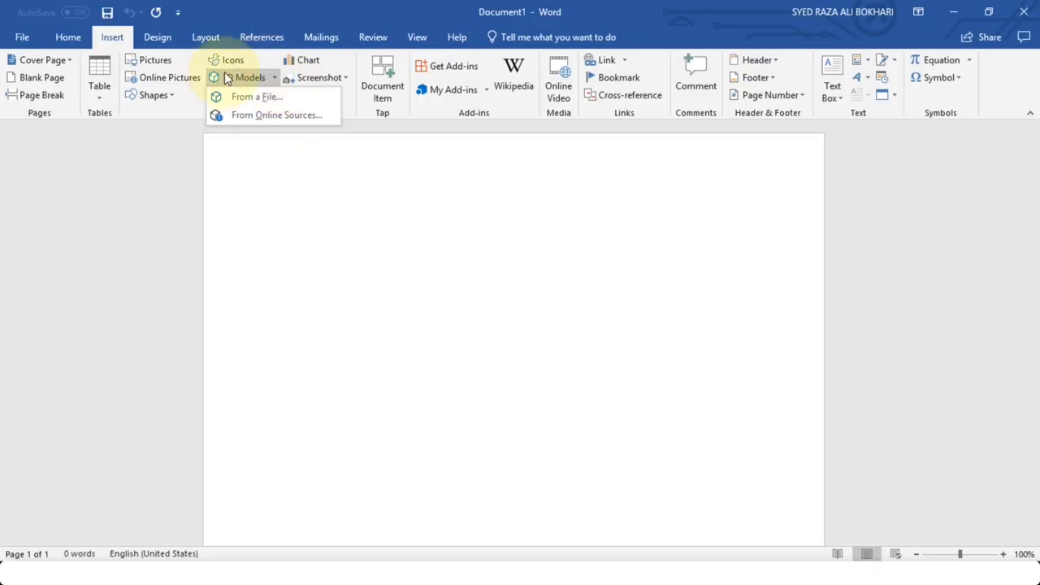
{"action": "left_click", "coordinate": [239, 79]}
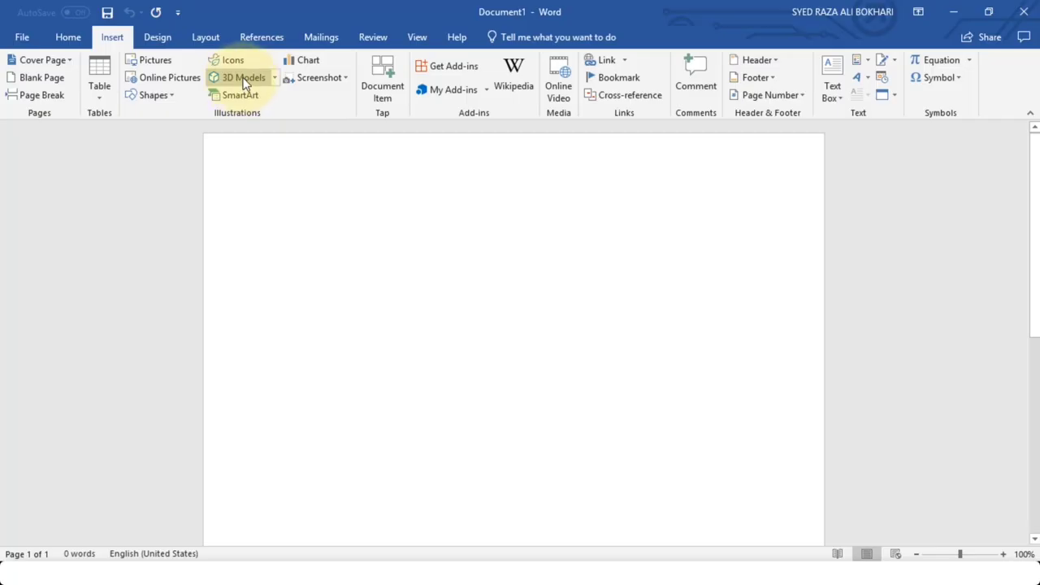
{"action": "left_click", "coordinate": [242, 79]}
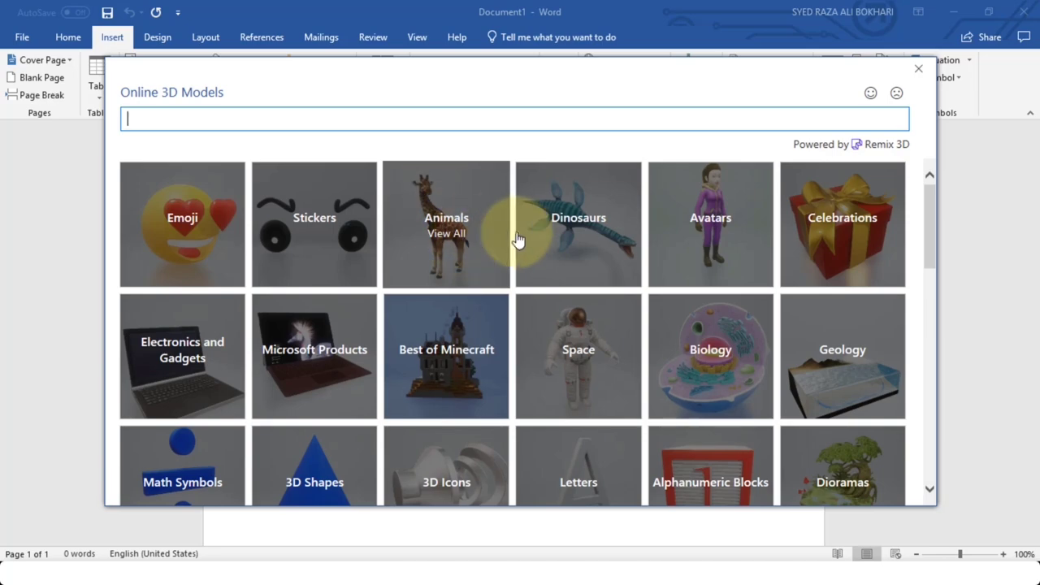
Step: Insert the wooden desk model from the Plan a Space category
{"action": "scroll", "coordinate": [471, 257], "scroll_direction": "down", "scroll_amount": 1}
{"action": "scroll", "coordinate": [471, 264], "scroll_direction": "up", "scroll_amount": 1}
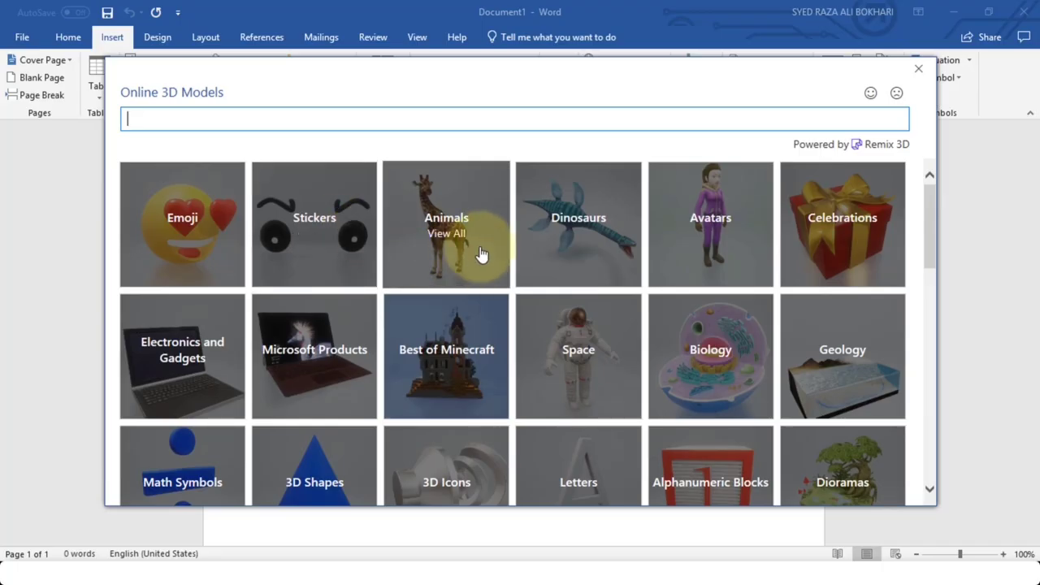
{"action": "scroll", "coordinate": [480, 260], "scroll_direction": "down", "scroll_amount": 1}
{"action": "scroll", "coordinate": [480, 257], "scroll_direction": "down", "scroll_amount": 1}
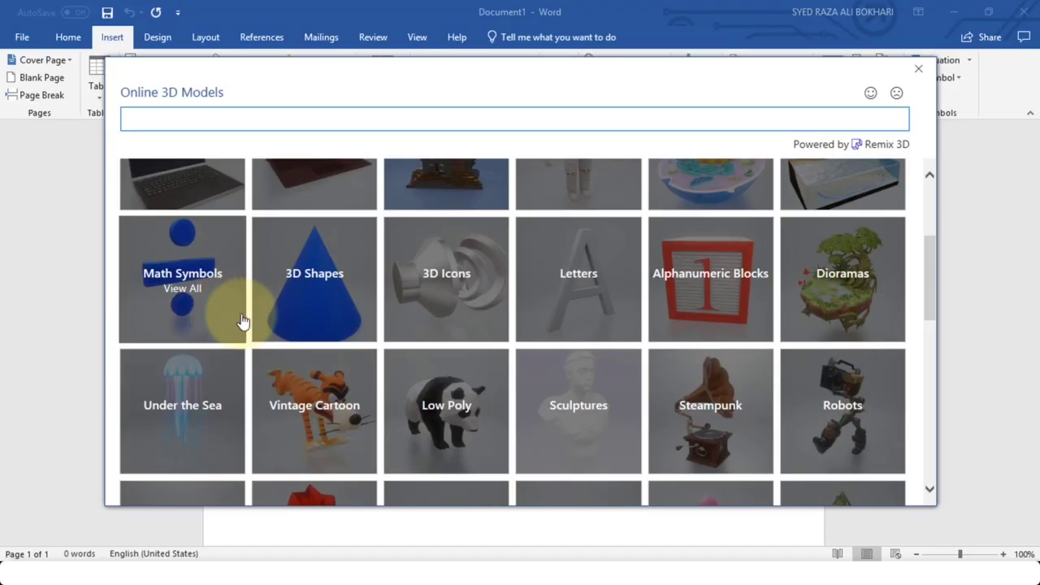
{"action": "scroll", "coordinate": [388, 311], "scroll_direction": "down", "scroll_amount": 5}
{"action": "scroll", "coordinate": [388, 314], "scroll_direction": "down", "scroll_amount": 3}
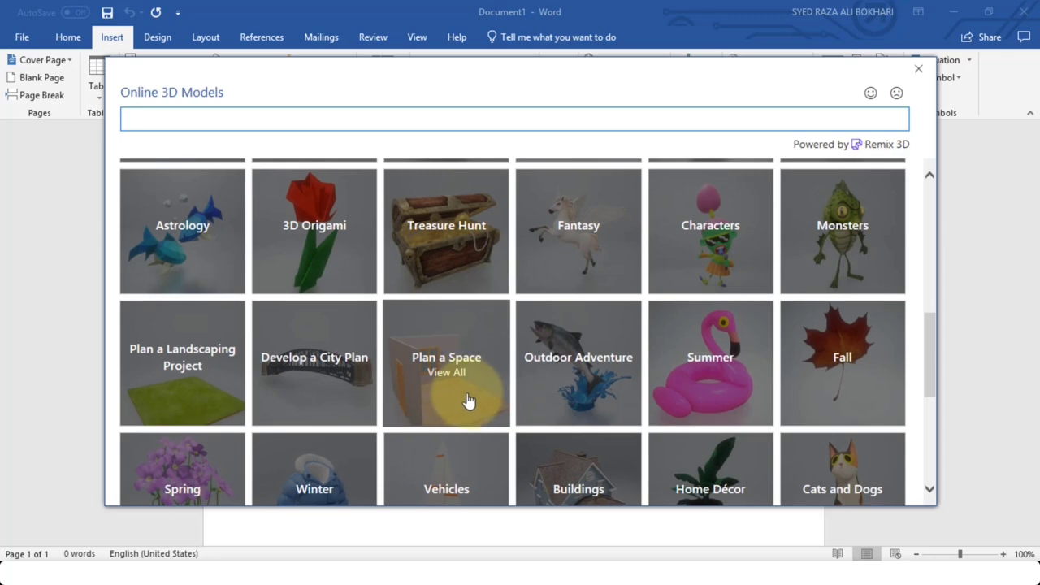
{"action": "left_click", "coordinate": [468, 399]}
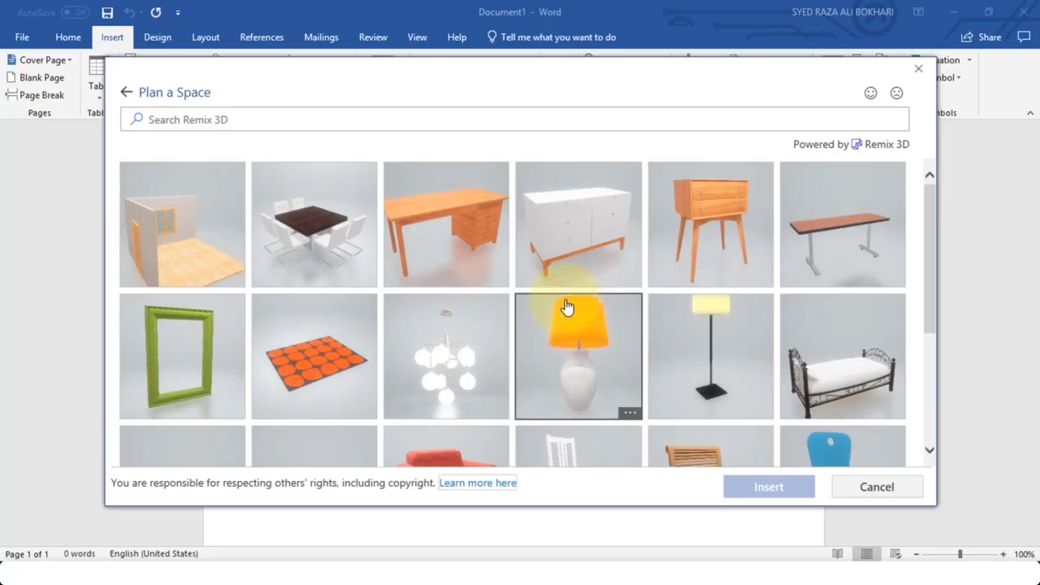
{"action": "left_click", "coordinate": [455, 244]}
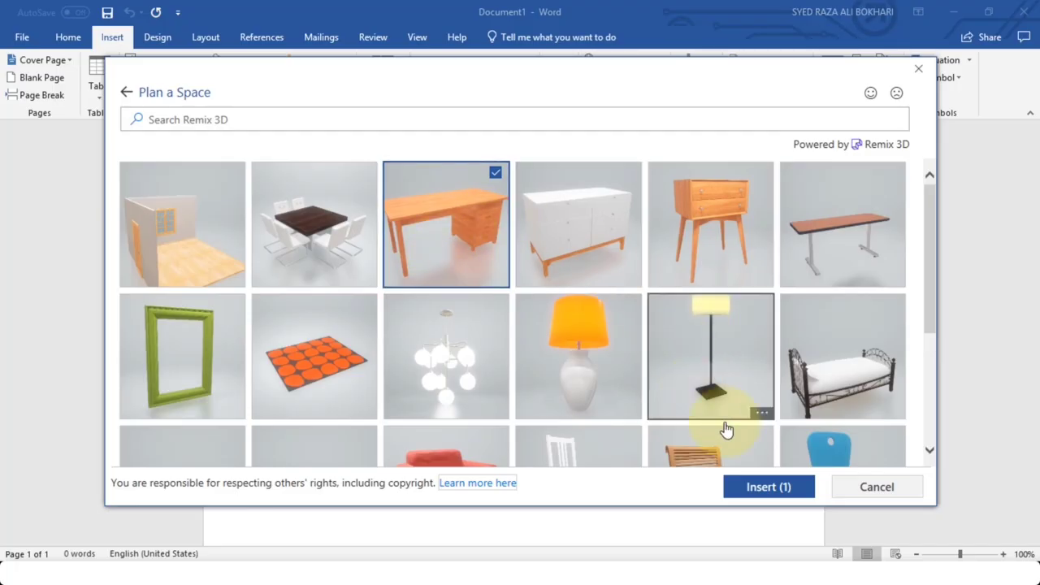
{"action": "left_click", "coordinate": [772, 490]}
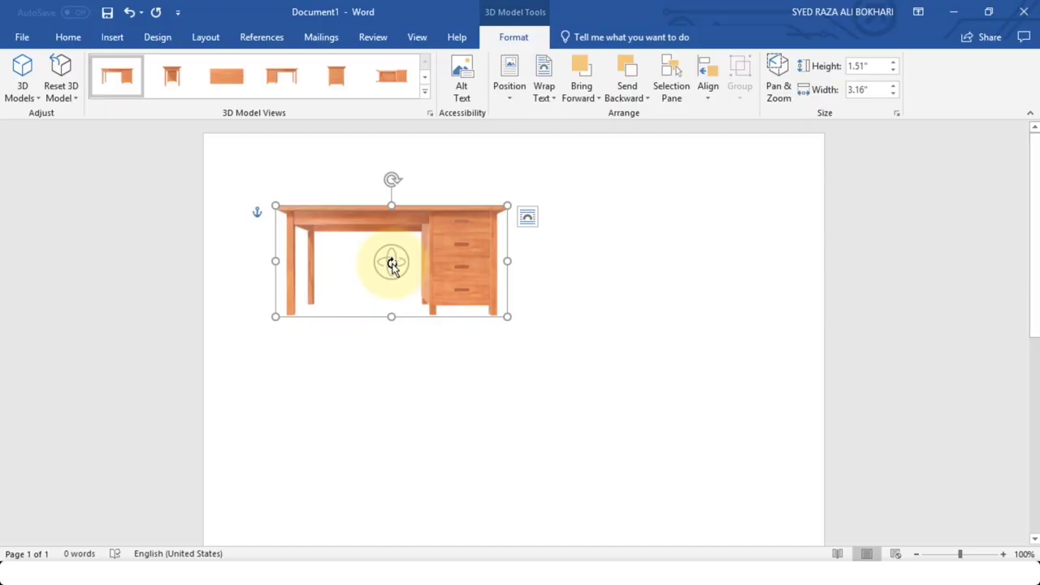
Step: Rotate the inserted desk model slightly with its 3D rotation handle
{"action": "left_click_drag", "start_coordinate": [392, 265], "coordinate": [495, 281]}
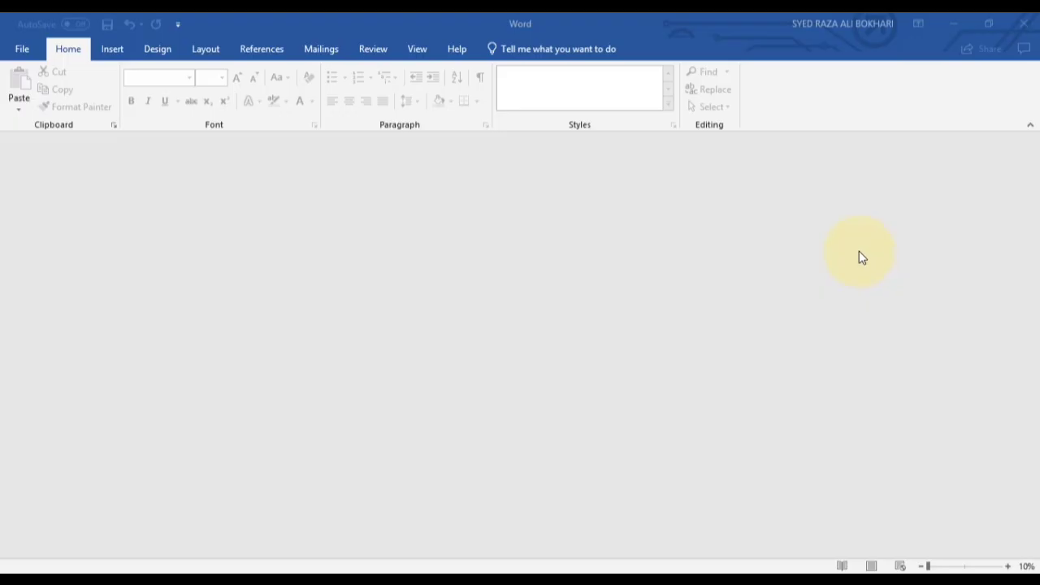
Step: Open About_ClayDesk.docx from the Recent documents list
{"action": "left_click", "coordinate": [23, 51]}
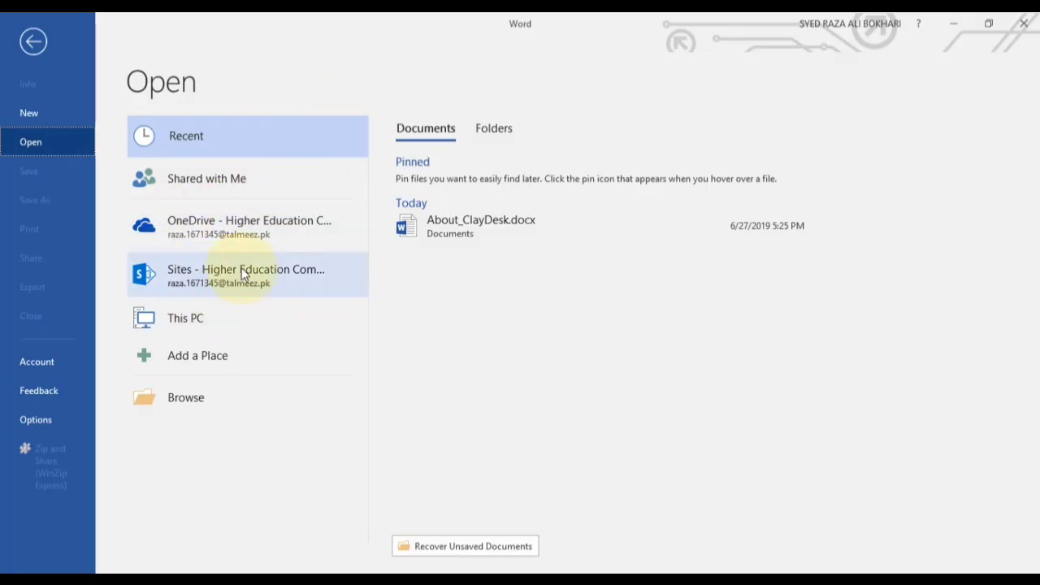
{"action": "left_click", "coordinate": [569, 226]}
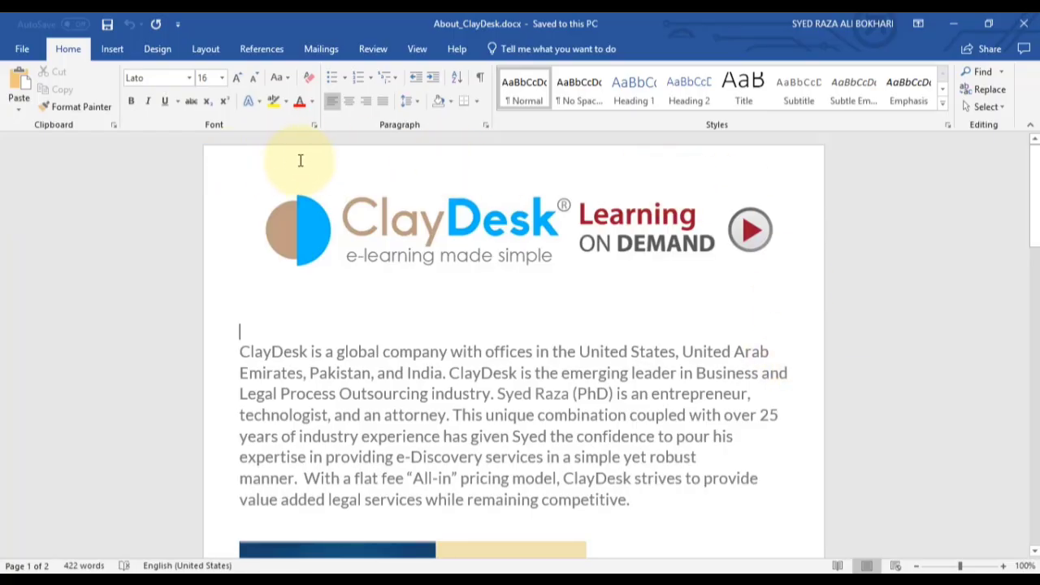
Step: Type the author's name into the page header above the ClayDesk logo, then return to the body
{"action": "left_click", "coordinate": [254, 168]}
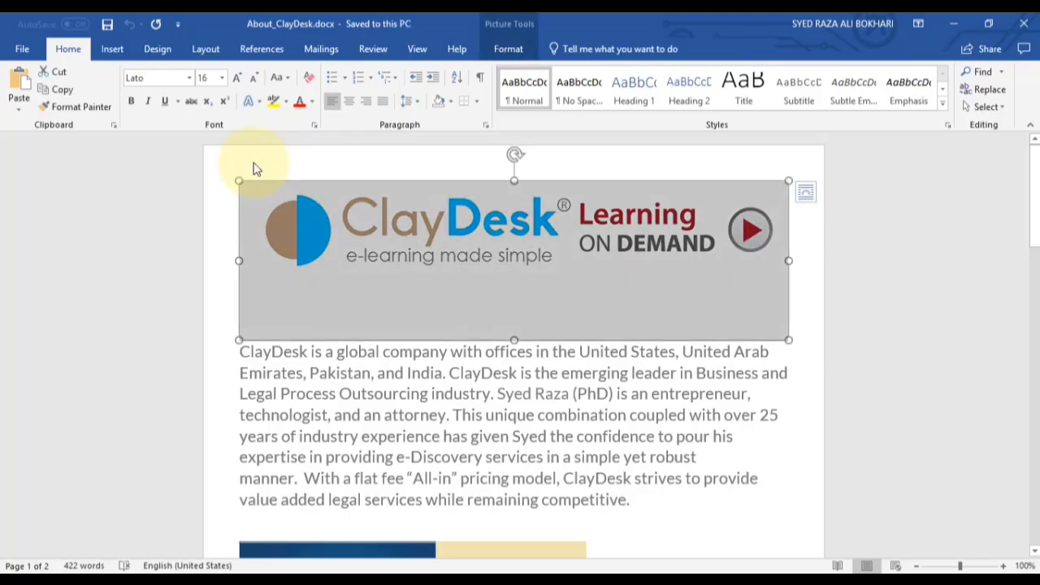
{"action": "double_click", "coordinate": [254, 168]}
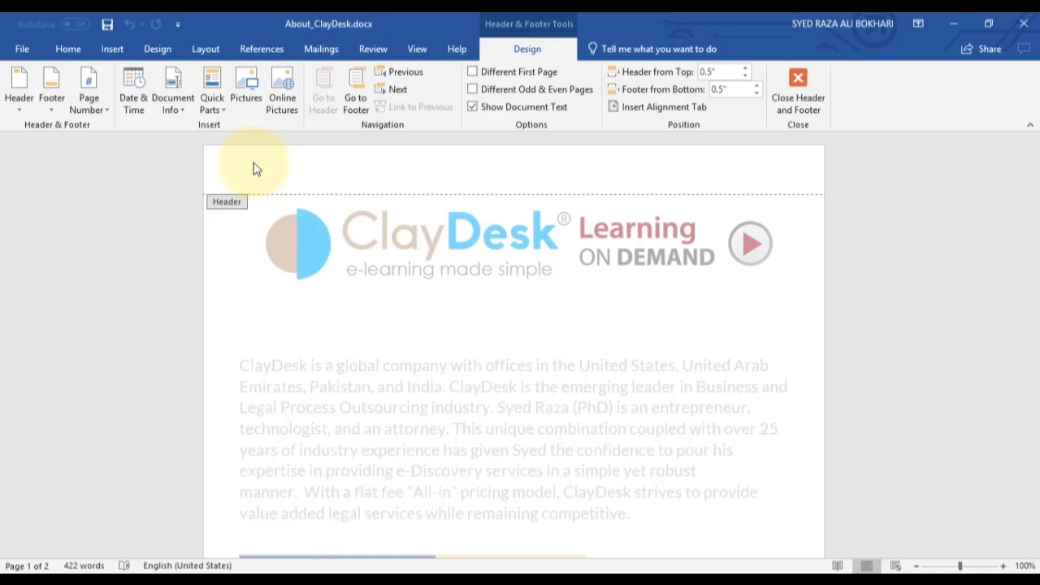
{"action": "type", "text": "Syed Ali"}
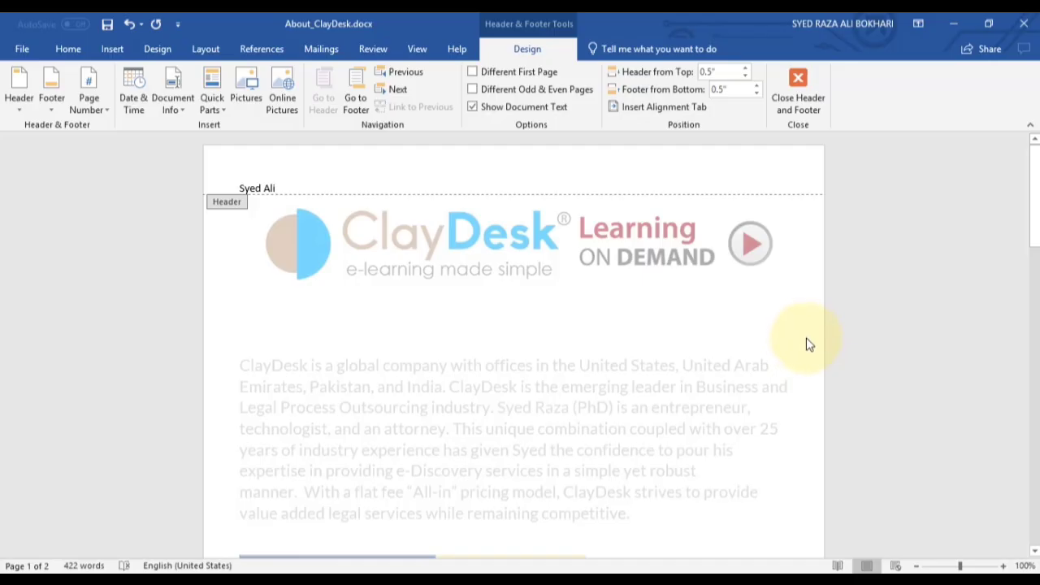
{"action": "double_click", "coordinate": [800, 375]}
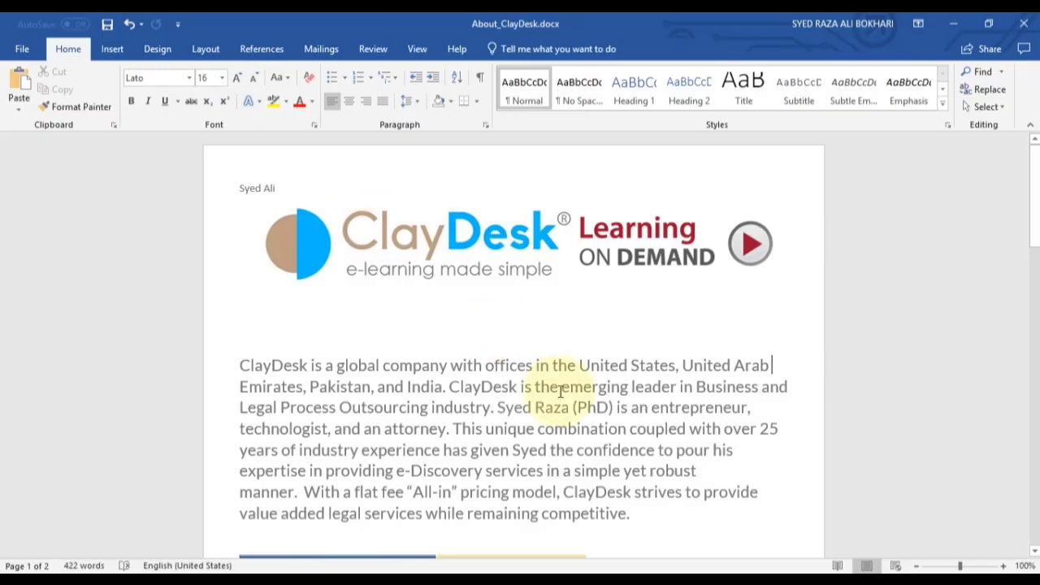
{"action": "scroll", "coordinate": [568, 372], "scroll_direction": "down", "scroll_amount": 1}
{"action": "scroll", "coordinate": [634, 382], "scroll_direction": "up", "scroll_amount": 1}
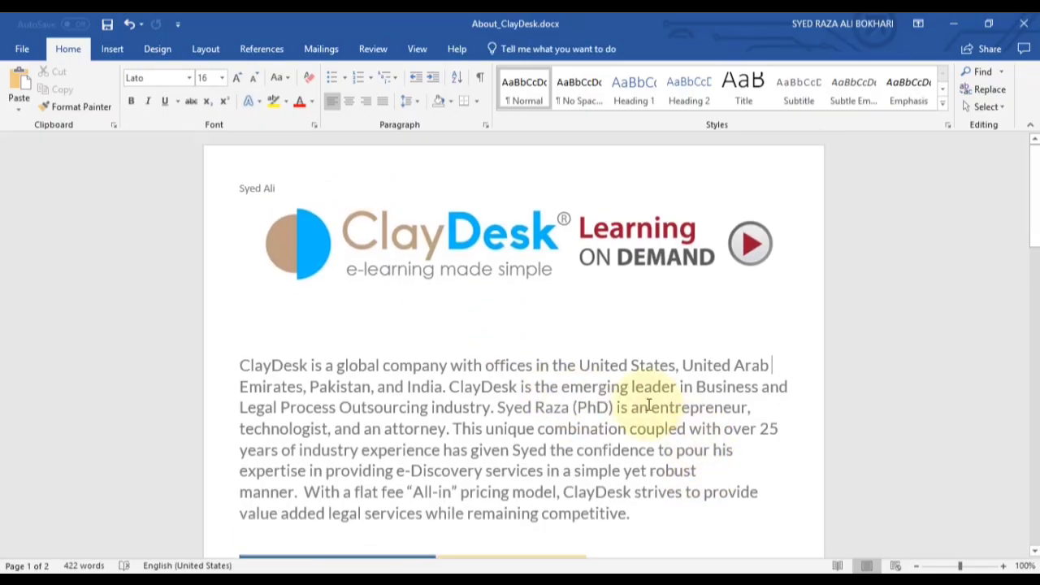
Step: Reopen the page header and place the insertion point at the end of the name line
{"action": "double_click", "coordinate": [304, 177]}
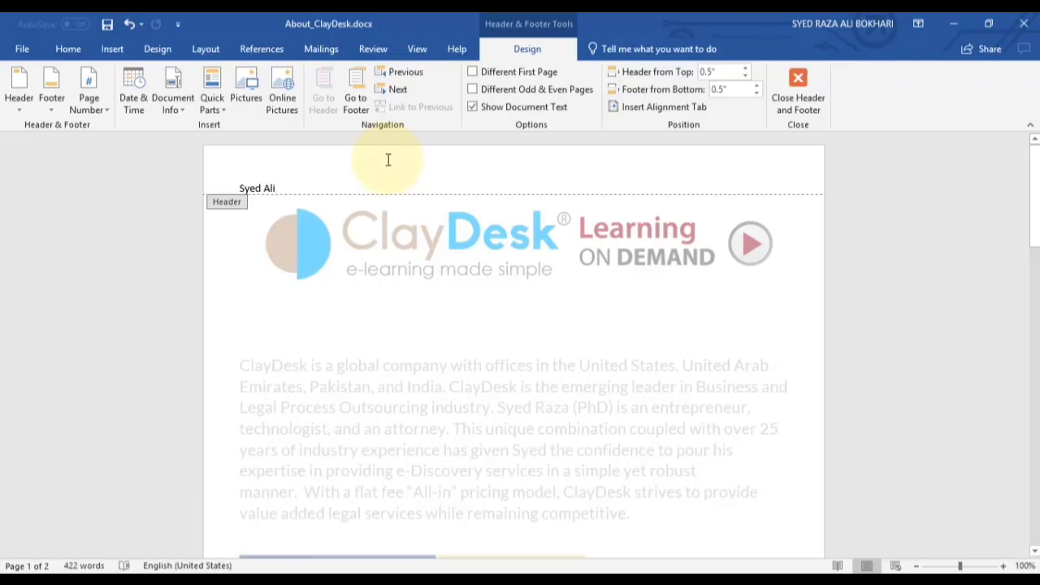
{"action": "key", "text": "Tab"}
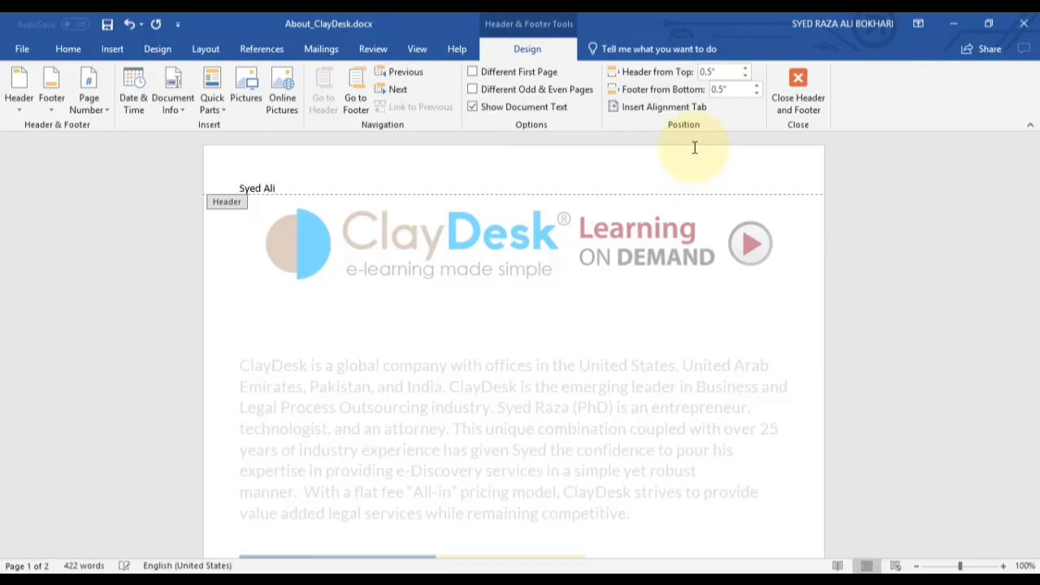
{"action": "double_click", "coordinate": [721, 187]}
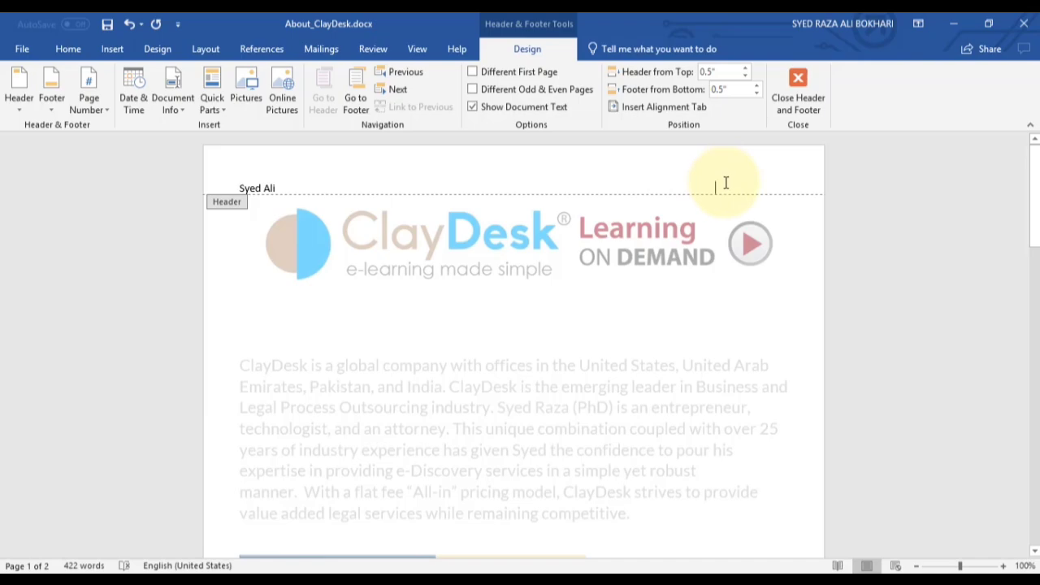
{"action": "left_click", "coordinate": [68, 48]}
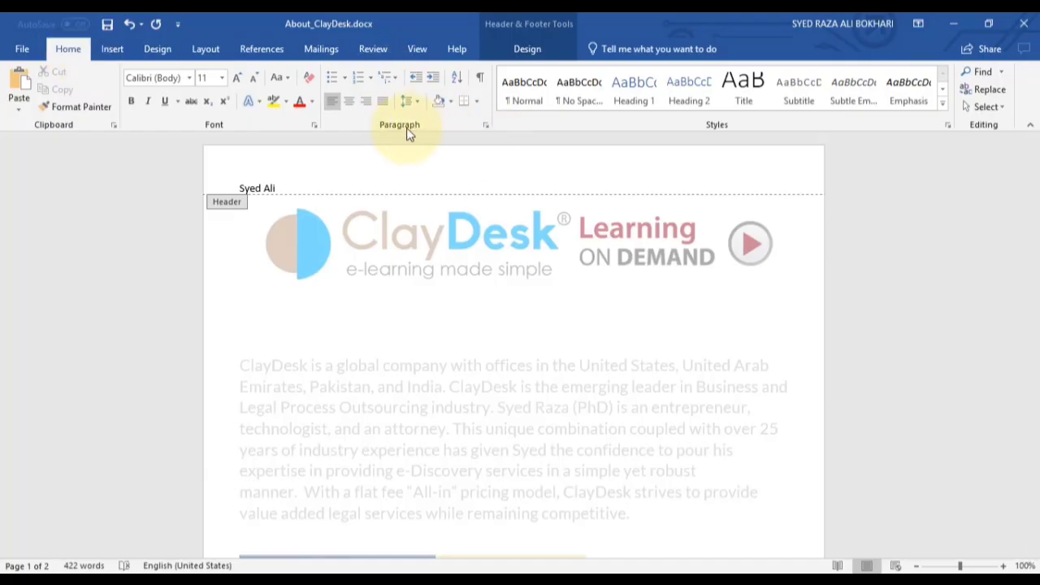
Step: Try left and right alignment on the header name, finishing with it centred
{"action": "left_click", "coordinate": [352, 104]}
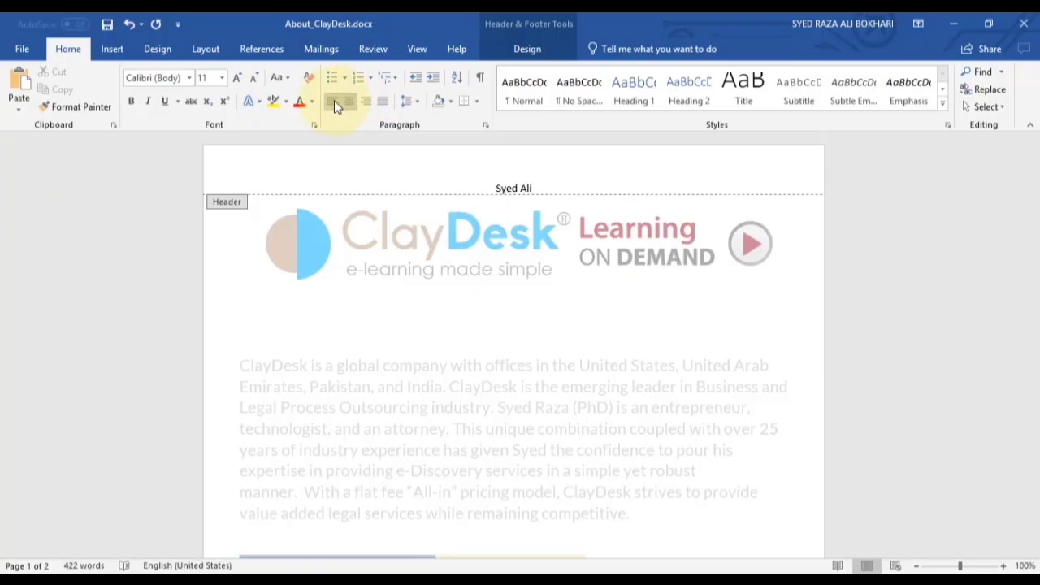
{"action": "left_click", "coordinate": [334, 101]}
{"action": "left_click", "coordinate": [366, 102]}
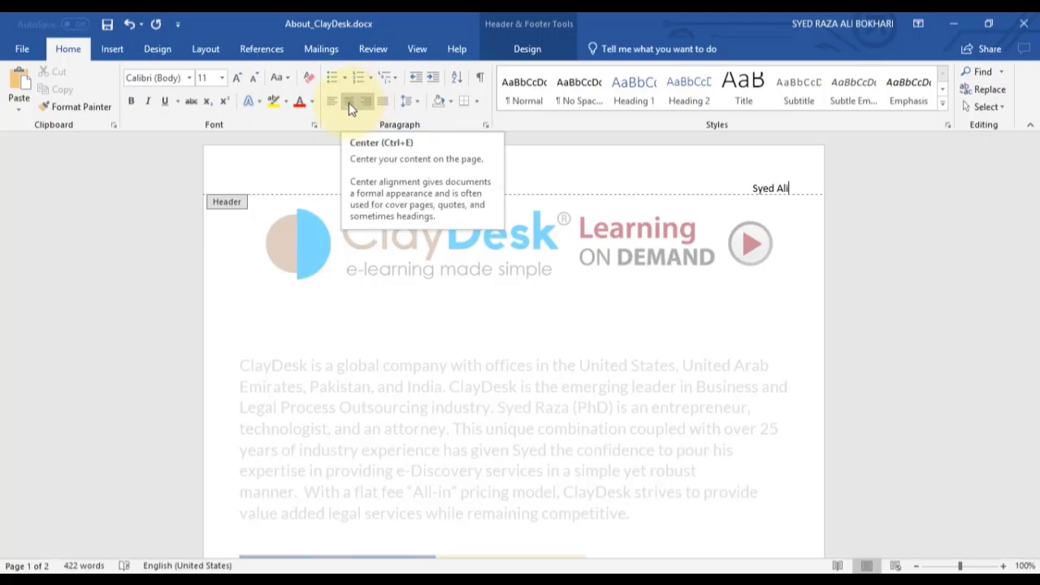
{"action": "left_click", "coordinate": [349, 102]}
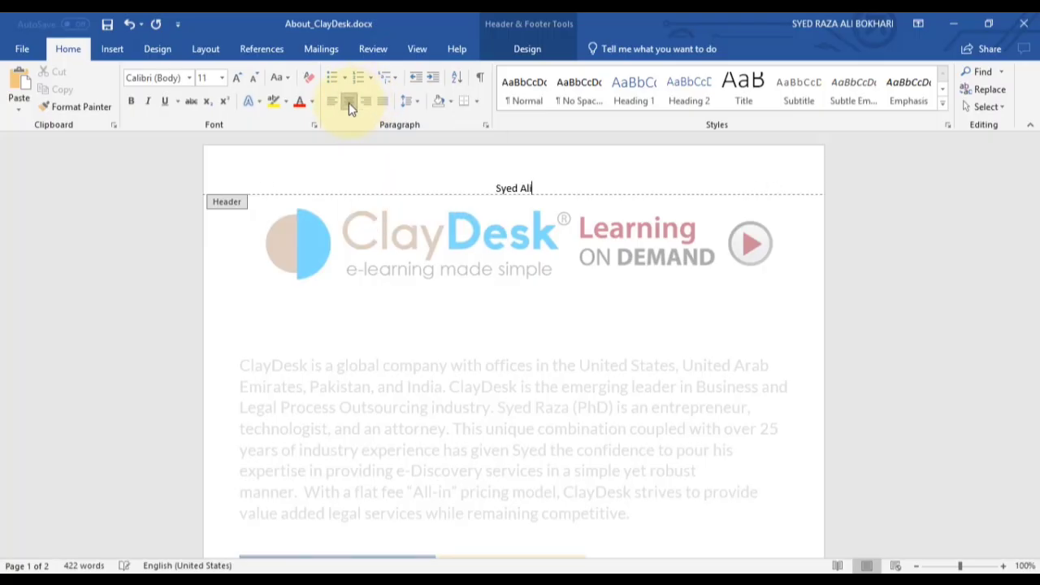
Step: Close the header and scroll page 1 to check the centred name heading both pages
{"action": "double_click", "coordinate": [797, 341]}
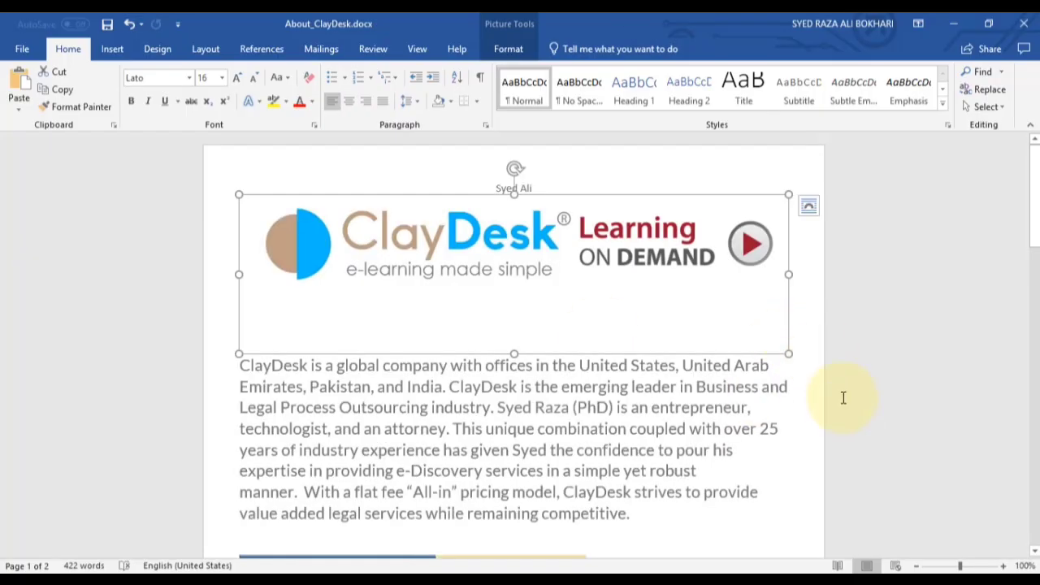
{"action": "left_click", "coordinate": [812, 415]}
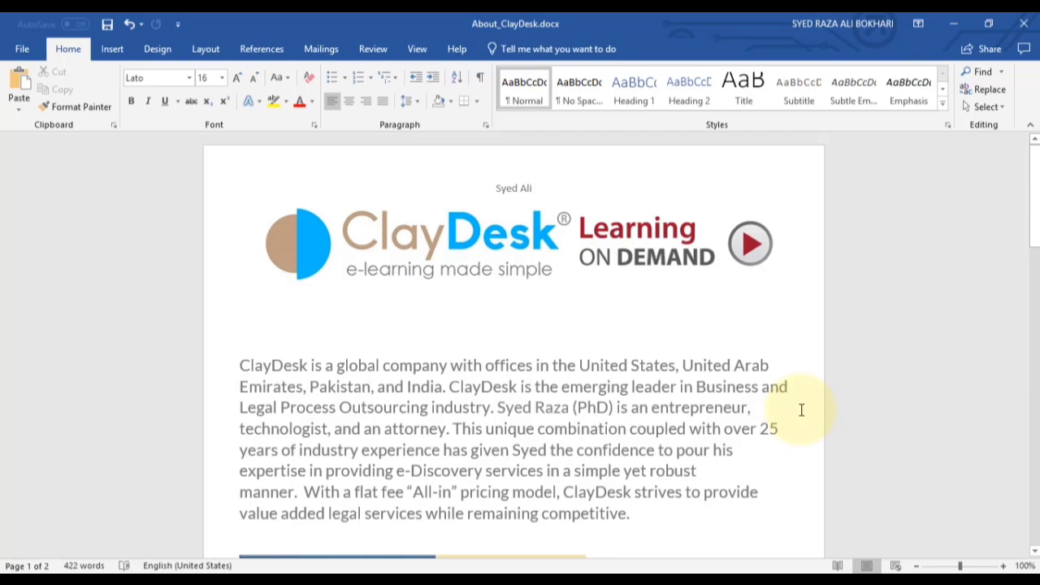
{"action": "scroll", "coordinate": [777, 377], "scroll_direction": "down", "scroll_amount": 3}
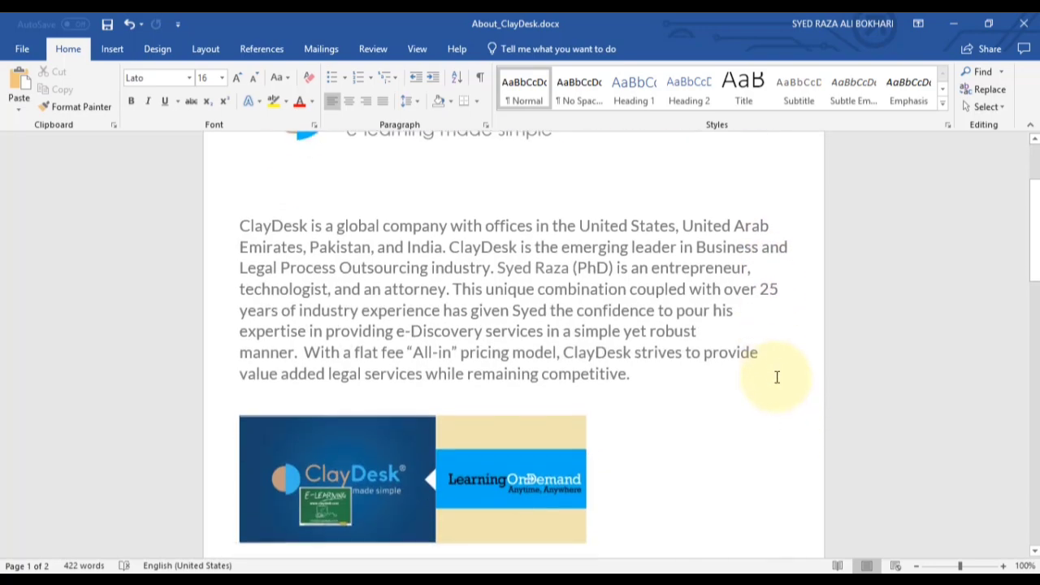
{"action": "scroll", "coordinate": [777, 377], "scroll_direction": "down", "scroll_amount": 8}
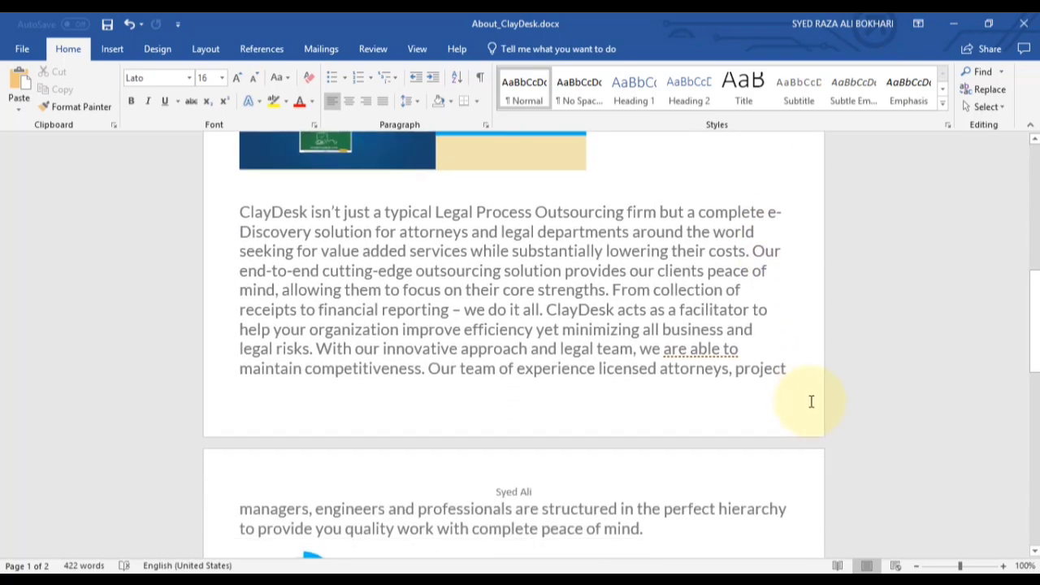
{"action": "scroll", "coordinate": [800, 396], "scroll_direction": "up", "scroll_amount": 1}
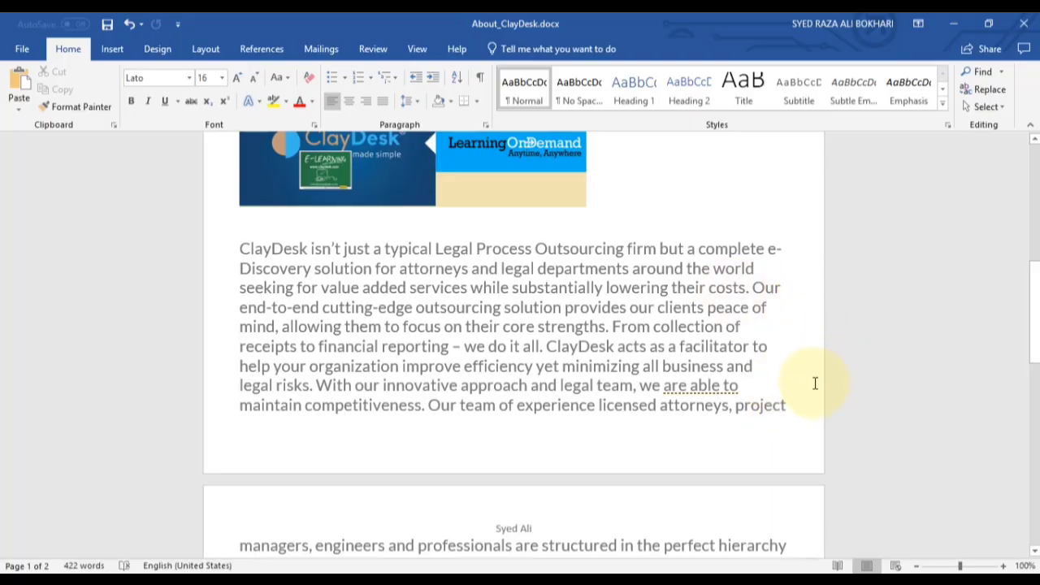
Step: Type ww.claydesk.com in the page 1 footer, centre it, and close the footer
{"action": "double_click", "coordinate": [800, 451]}
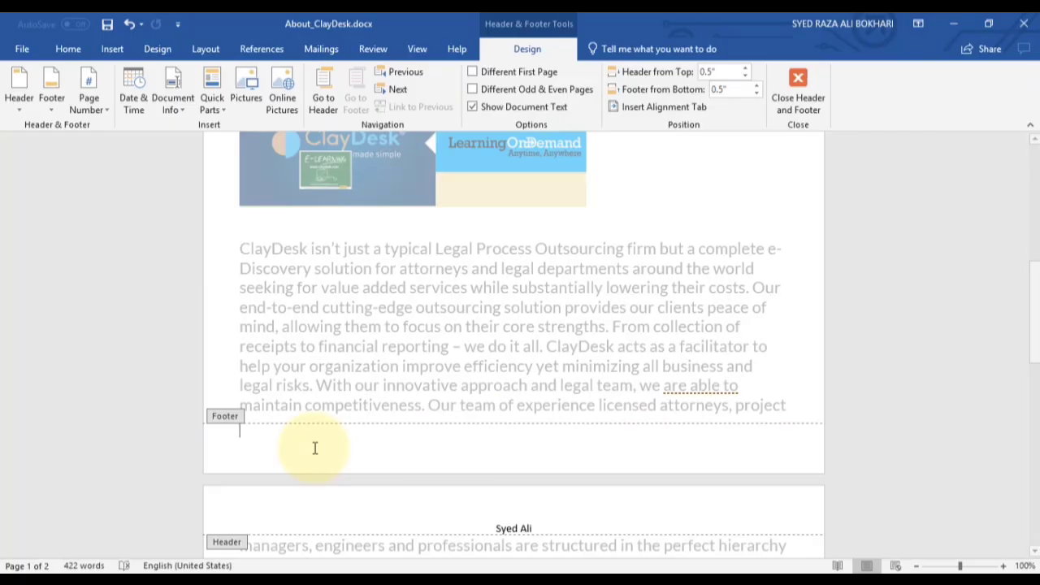
{"action": "type", "text": "ww.cla"}
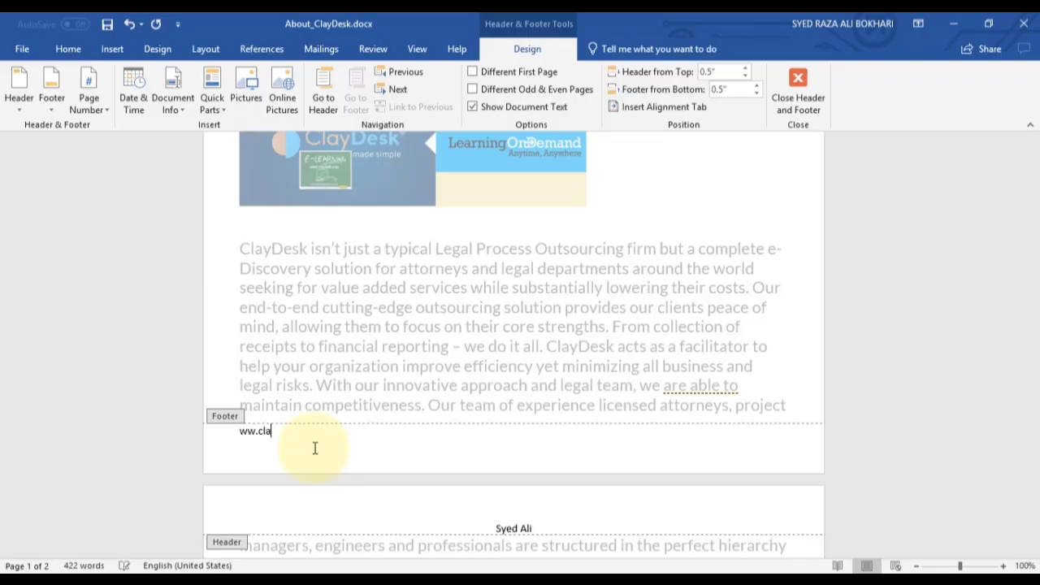
{"action": "type", "text": "ydesk.com"}
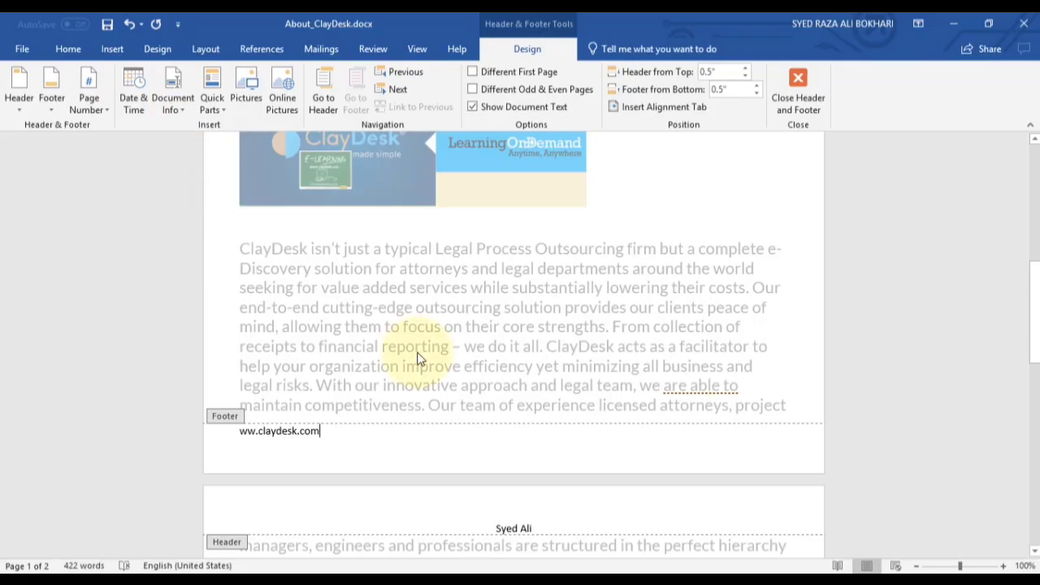
{"action": "left_click", "coordinate": [68, 49]}
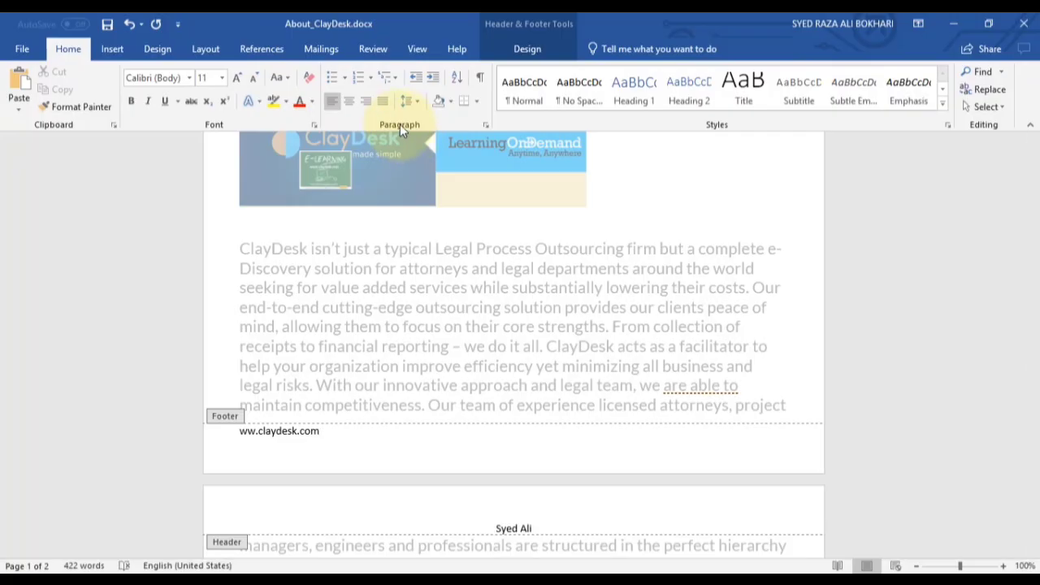
{"action": "left_click", "coordinate": [349, 102]}
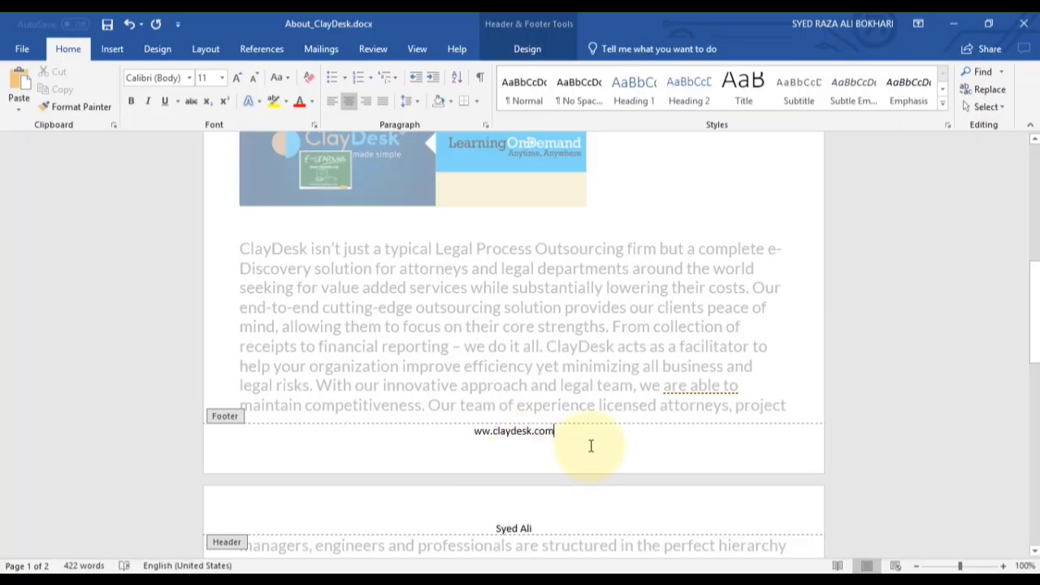
{"action": "double_click", "coordinate": [802, 292]}
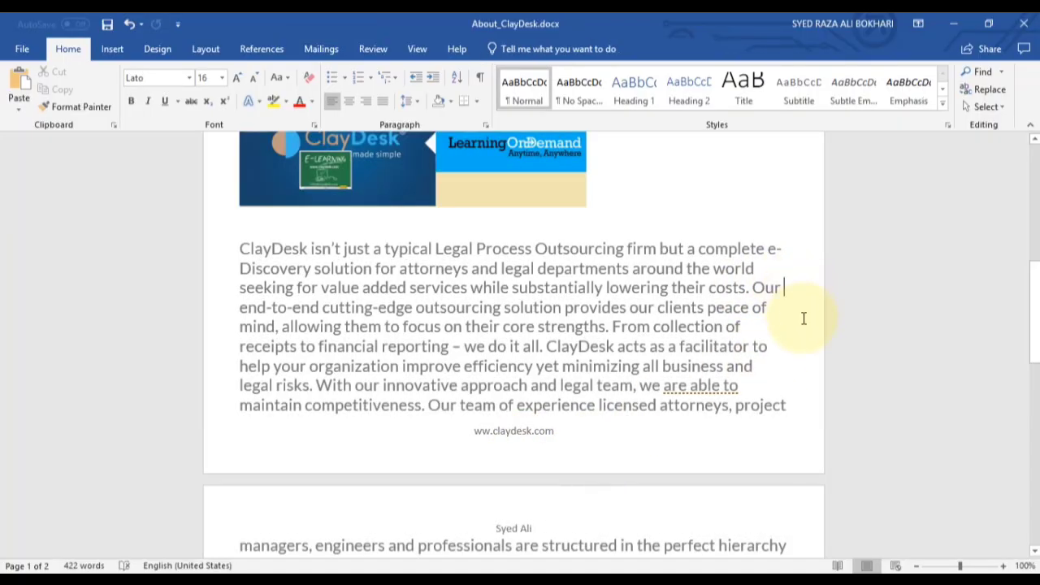
{"action": "scroll", "coordinate": [804, 318], "scroll_direction": "up", "scroll_amount": 1}
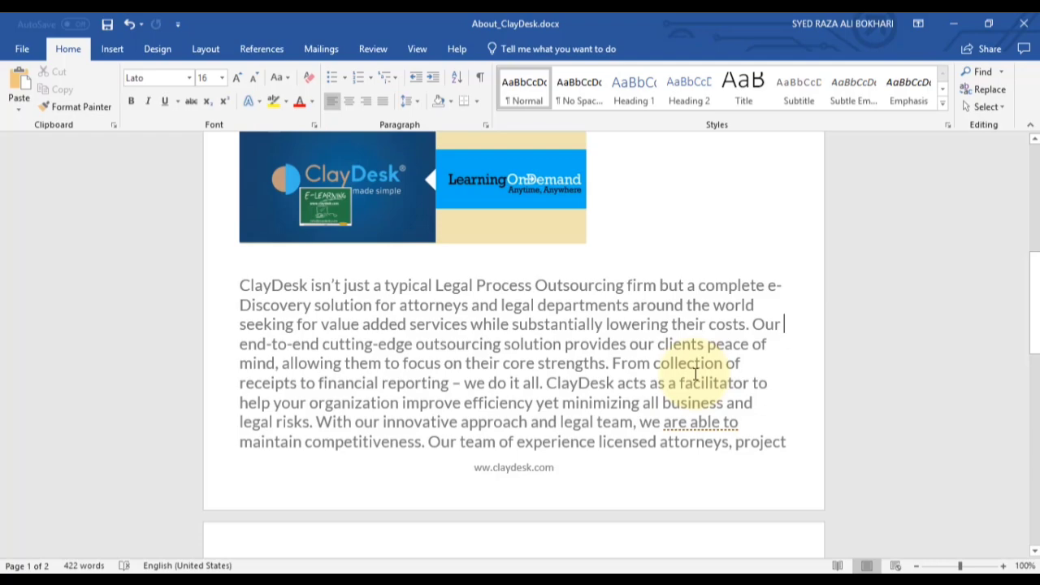
{"action": "scroll", "coordinate": [696, 373], "scroll_direction": "up", "scroll_amount": 8}
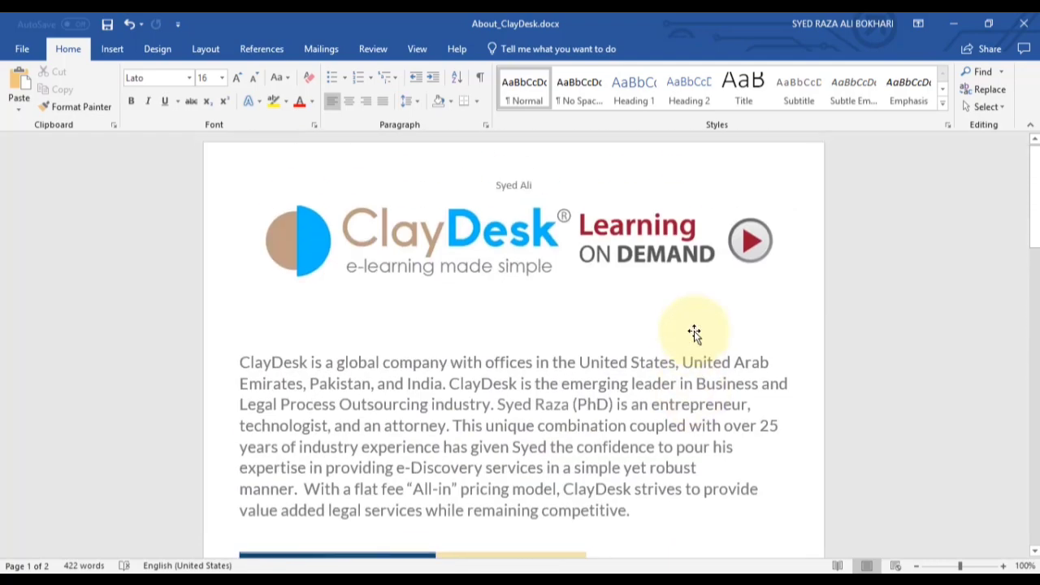
{"action": "scroll", "coordinate": [596, 269], "scroll_direction": "down", "scroll_amount": 8}
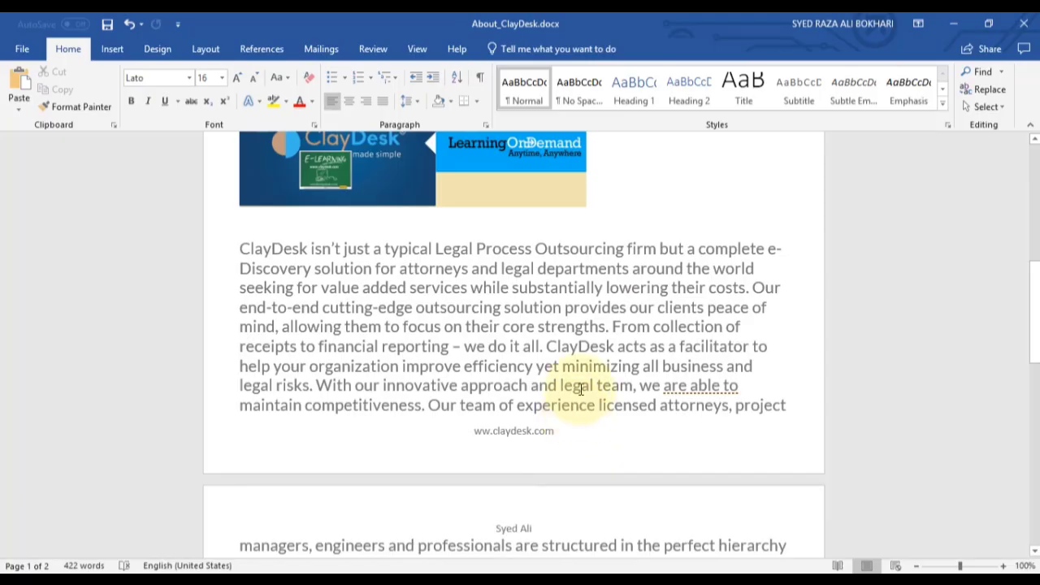
{"action": "scroll", "coordinate": [581, 400], "scroll_direction": "down", "scroll_amount": 1}
{"action": "scroll", "coordinate": [581, 392], "scroll_direction": "down", "scroll_amount": 7}
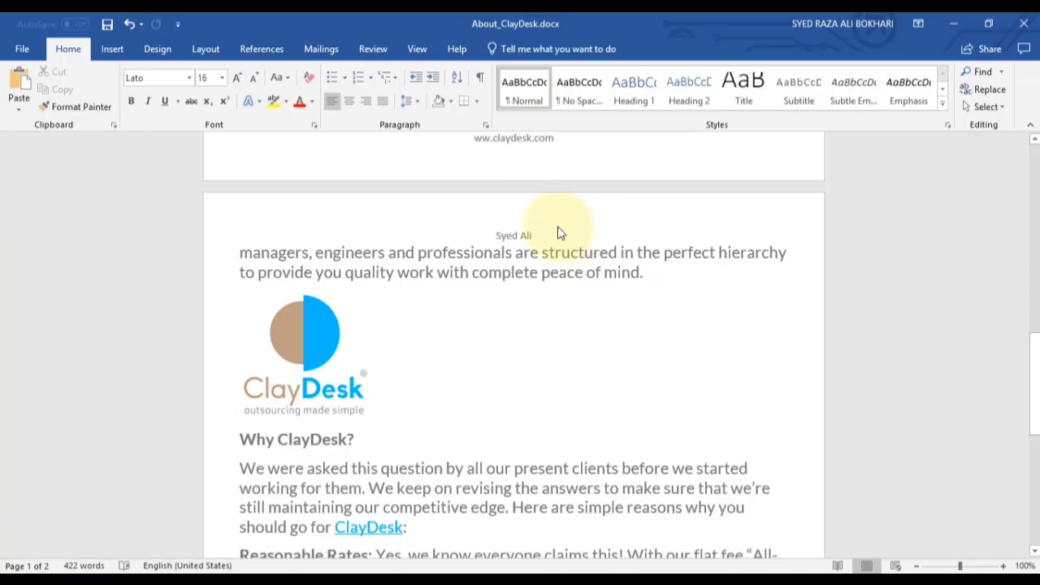
{"action": "scroll", "coordinate": [558, 234], "scroll_direction": "up", "scroll_amount": 5}
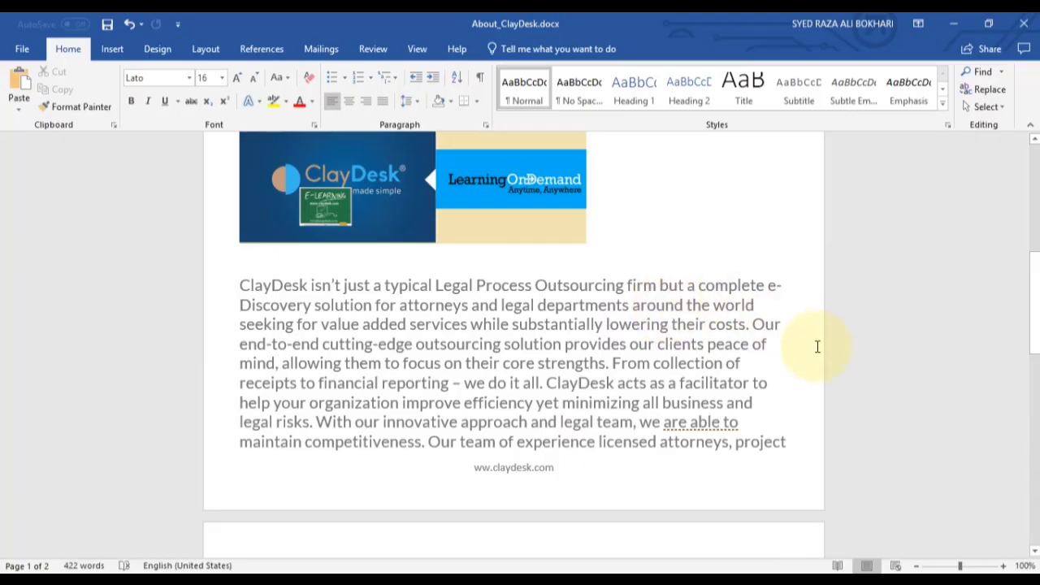
{"action": "scroll", "coordinate": [801, 342], "scroll_direction": "down", "scroll_amount": 5}
{"action": "scroll", "coordinate": [801, 347], "scroll_direction": "down", "scroll_amount": 3}
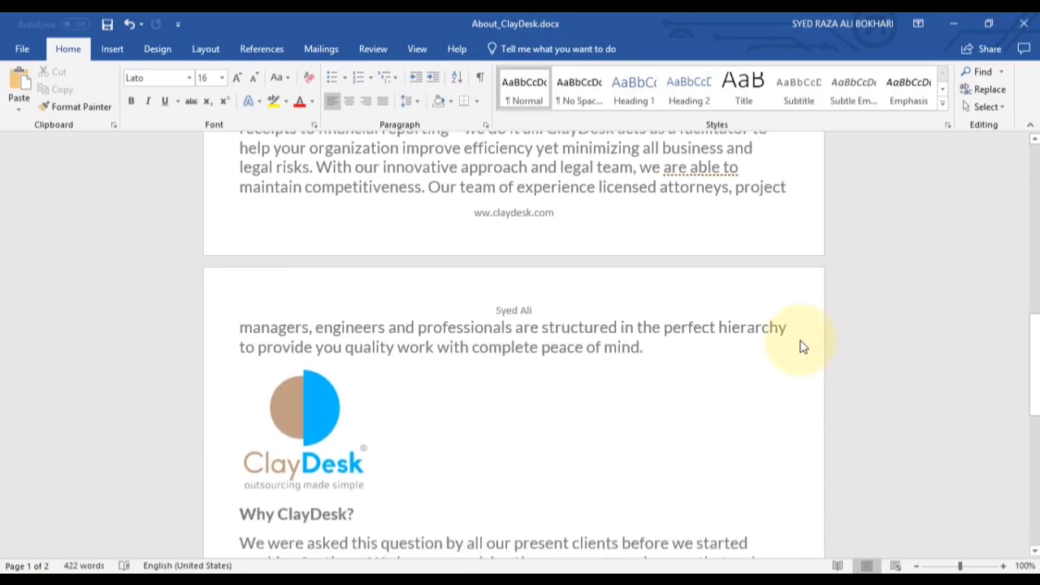
{"action": "scroll", "coordinate": [801, 341], "scroll_direction": "down", "scroll_amount": 2}
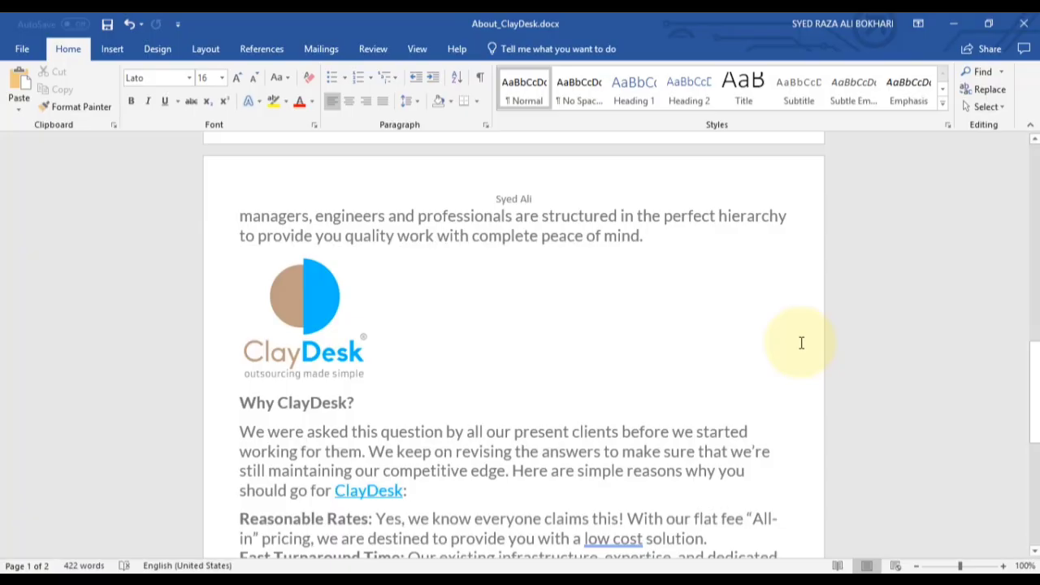
{"action": "scroll", "coordinate": [801, 343], "scroll_direction": "up", "scroll_amount": 7}
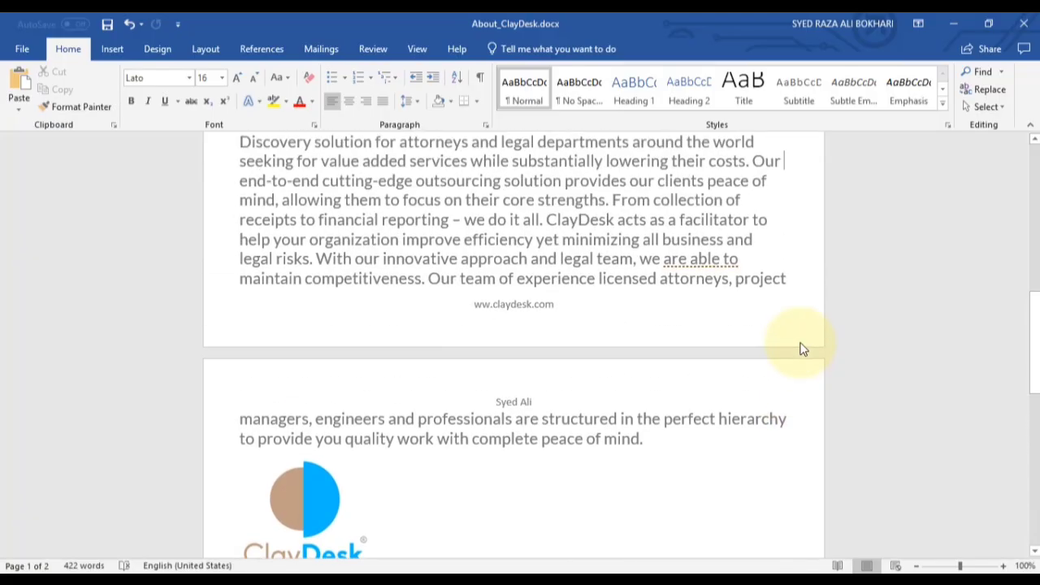
{"action": "scroll", "coordinate": [801, 342], "scroll_direction": "up", "scroll_amount": 8}
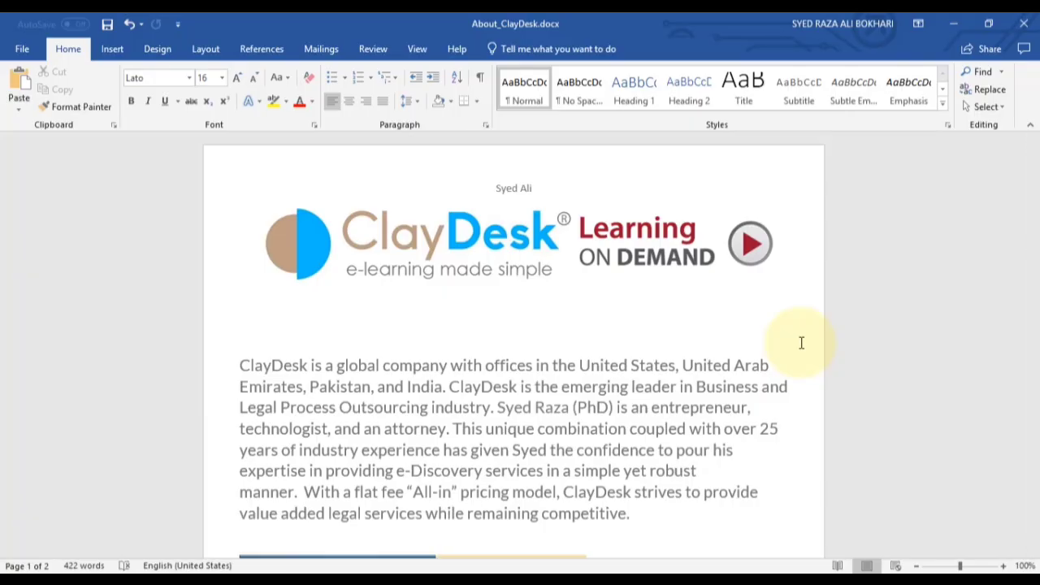
{"action": "double_click", "coordinate": [240, 169]}
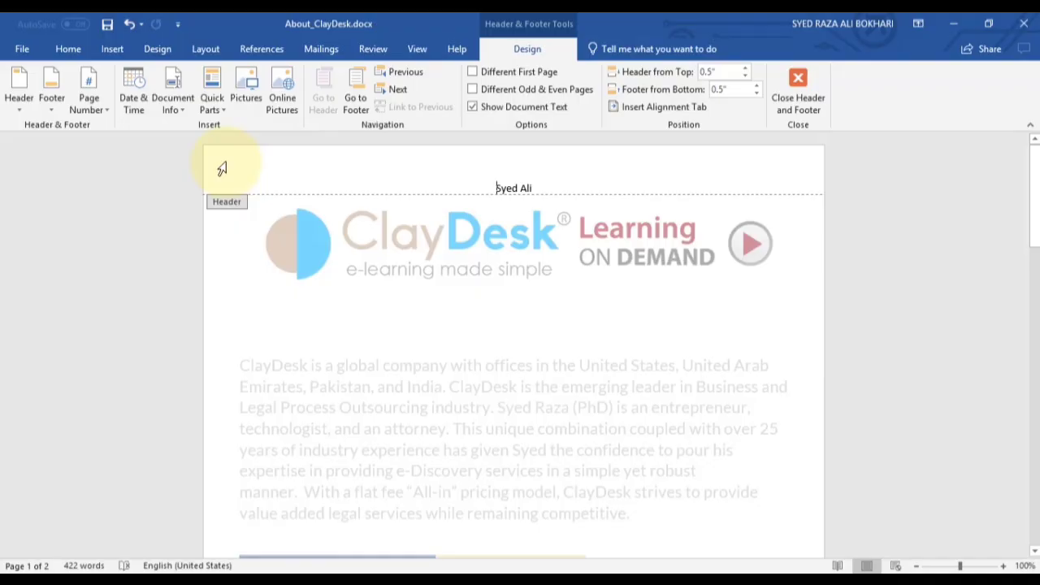
{"action": "double_click", "coordinate": [222, 168]}
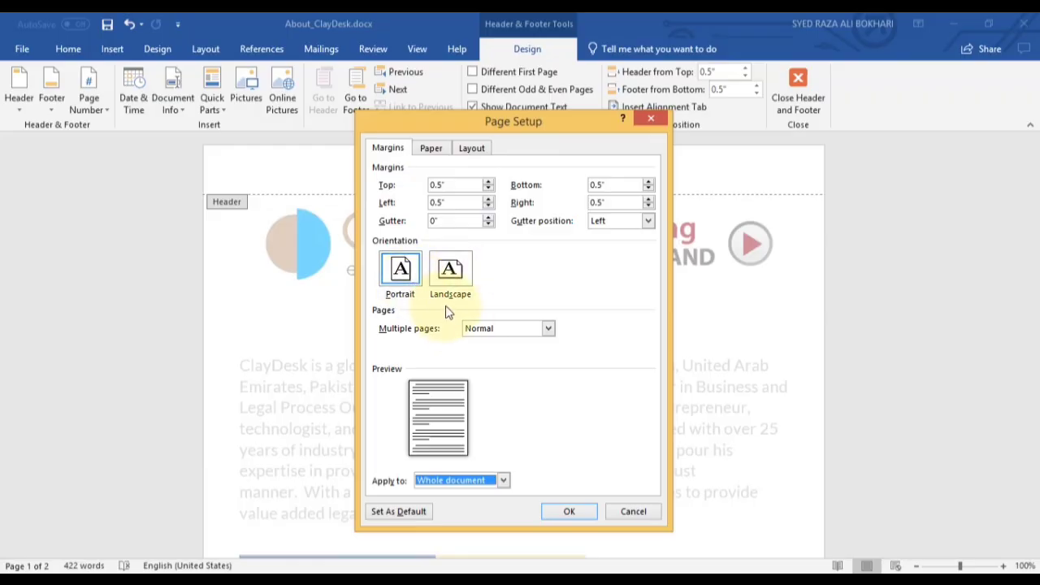
{"action": "left_click", "coordinate": [437, 154]}
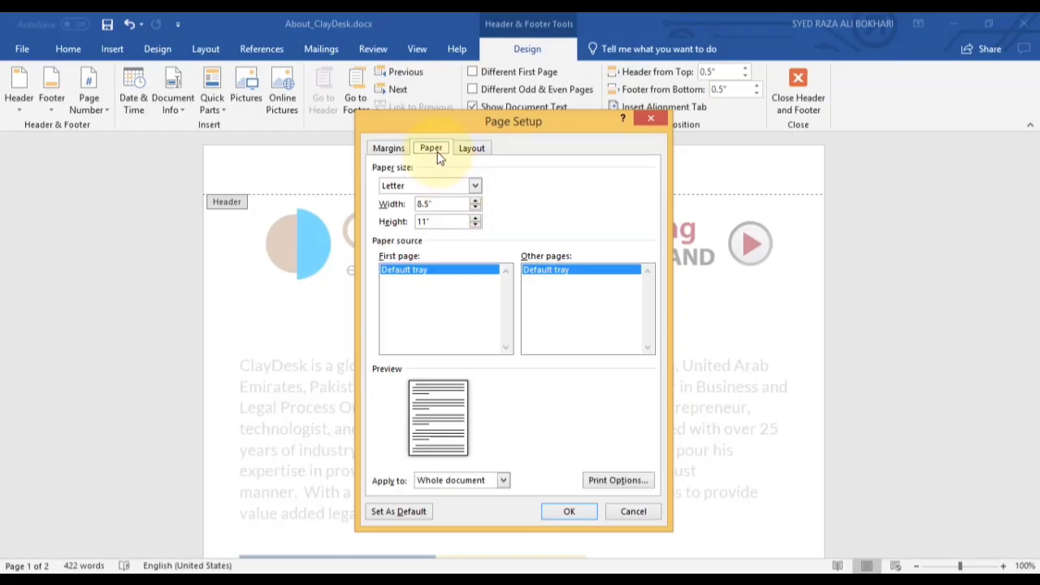
{"action": "left_click", "coordinate": [475, 187]}
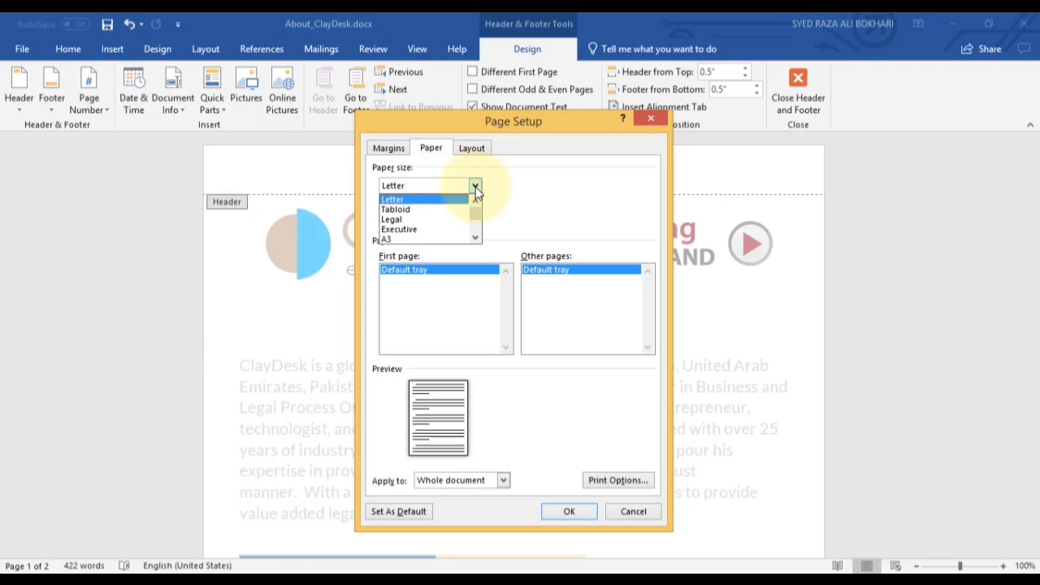
{"action": "left_click", "coordinate": [476, 238]}
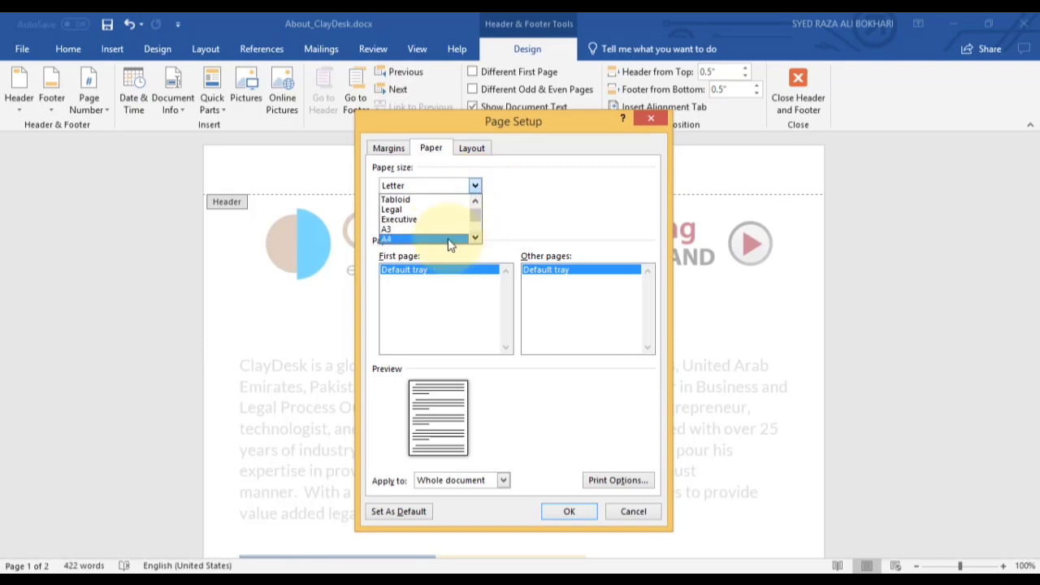
{"action": "scroll", "coordinate": [438, 221], "scroll_direction": "up", "scroll_amount": 1}
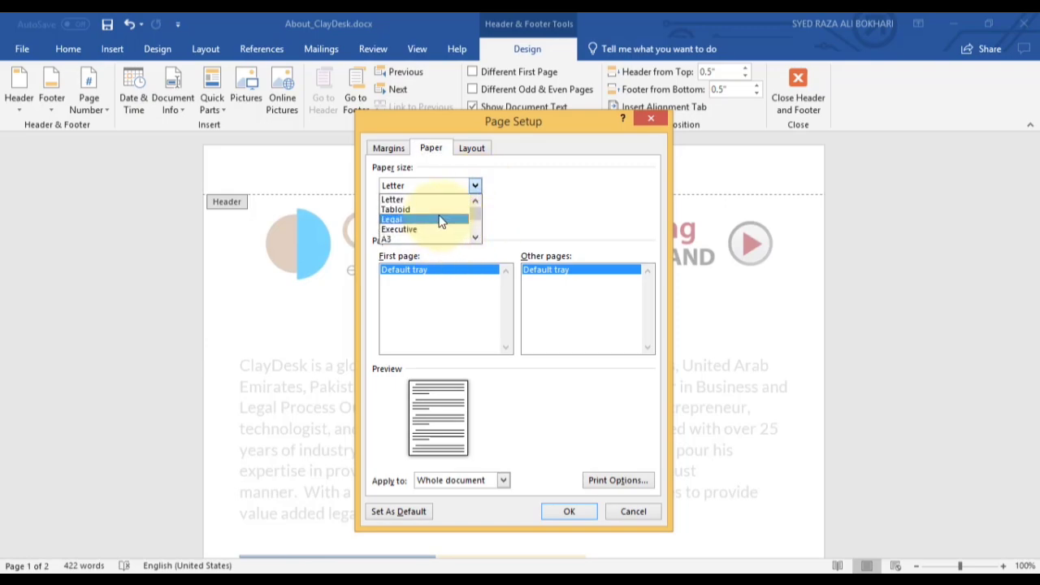
{"action": "left_click", "coordinate": [551, 206]}
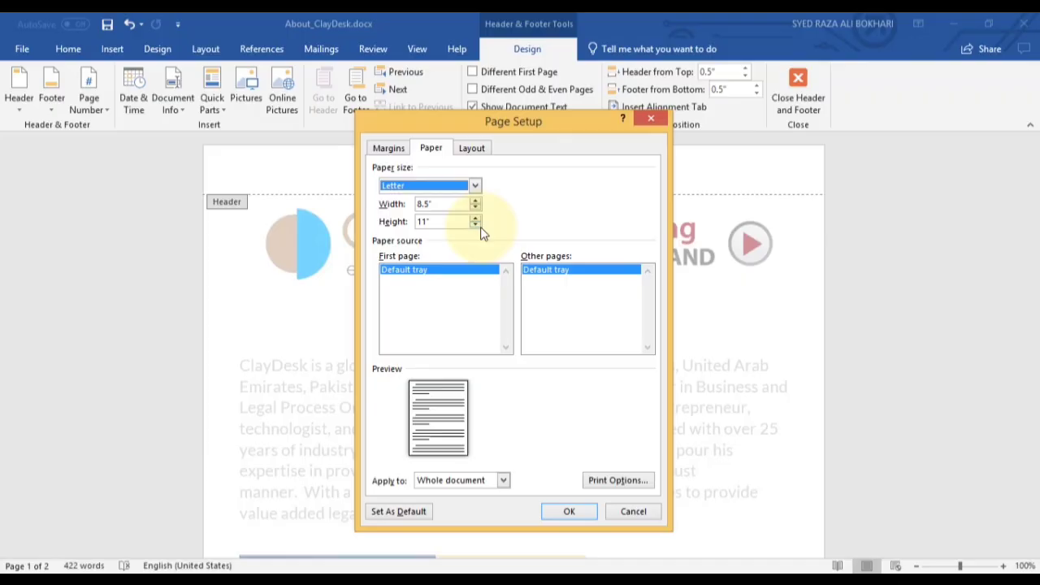
{"action": "left_click", "coordinate": [472, 148]}
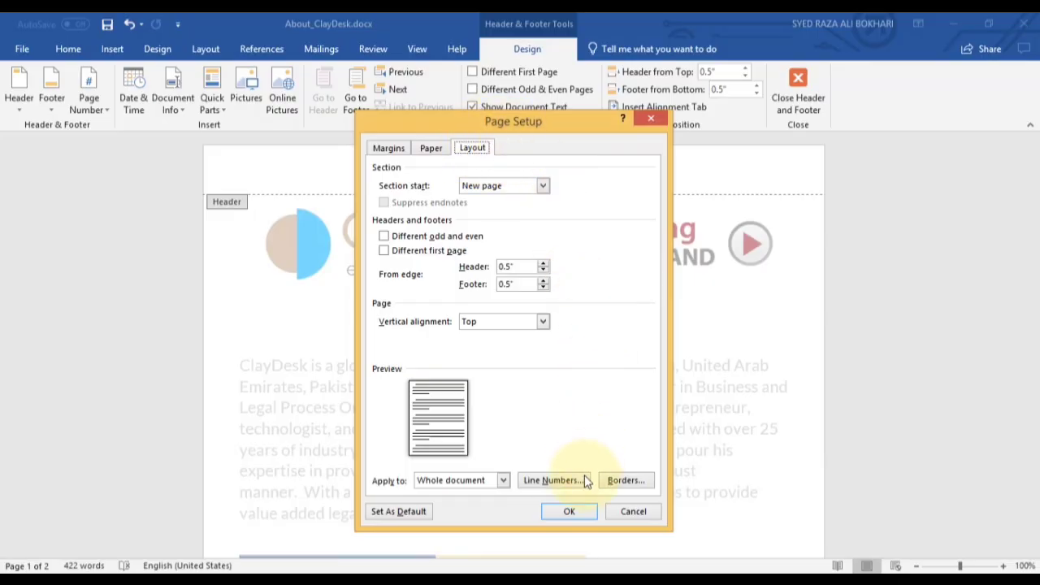
{"action": "left_click", "coordinate": [574, 516]}
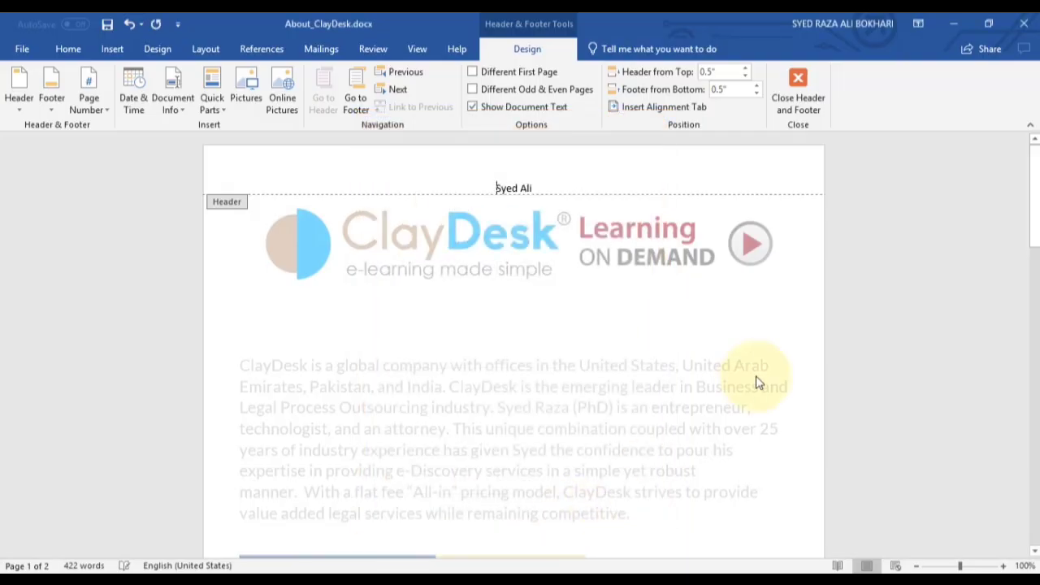
{"action": "double_click", "coordinate": [800, 324]}
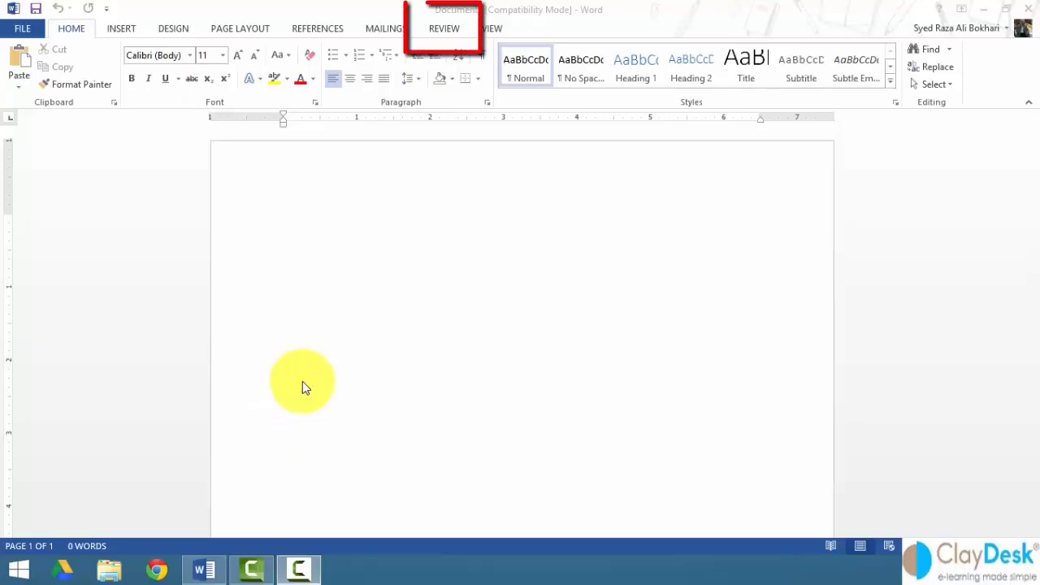
Step: On the Review tab, drop down the Compare menu to see its compare and combine choices
{"action": "left_click", "coordinate": [448, 25]}
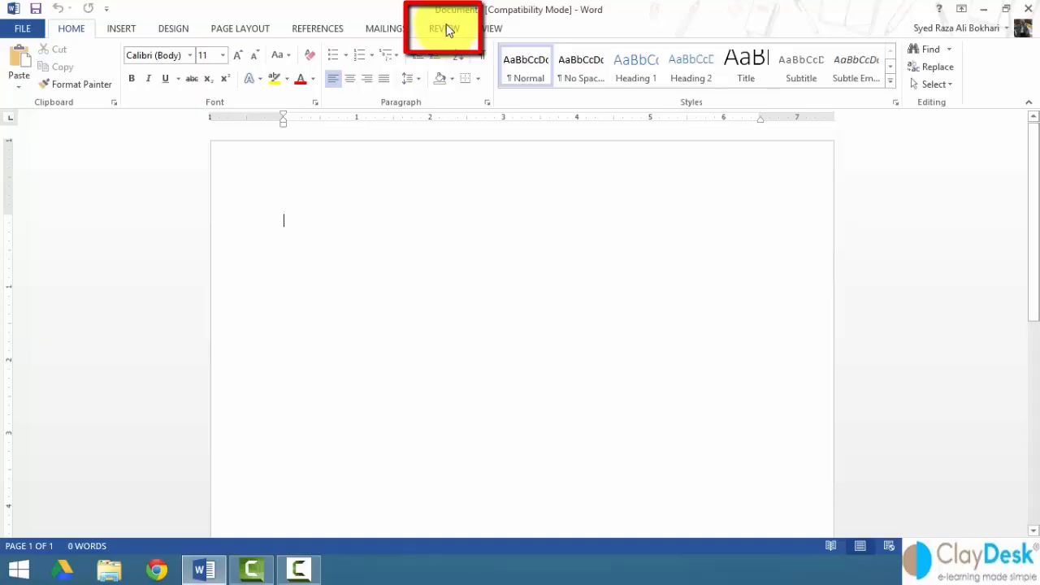
{"action": "left_click", "coordinate": [451, 30]}
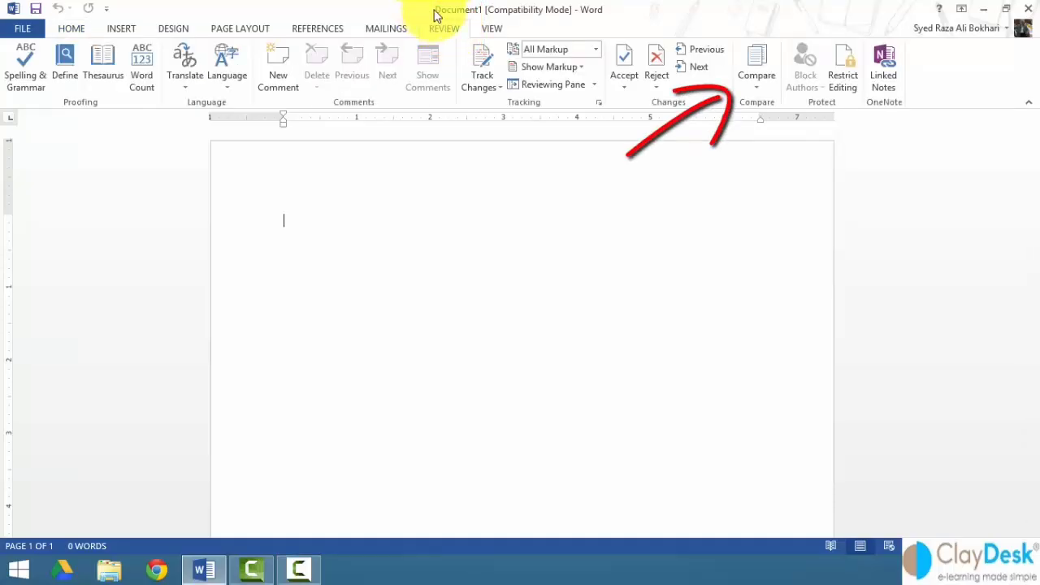
{"action": "left_click", "coordinate": [755, 90]}
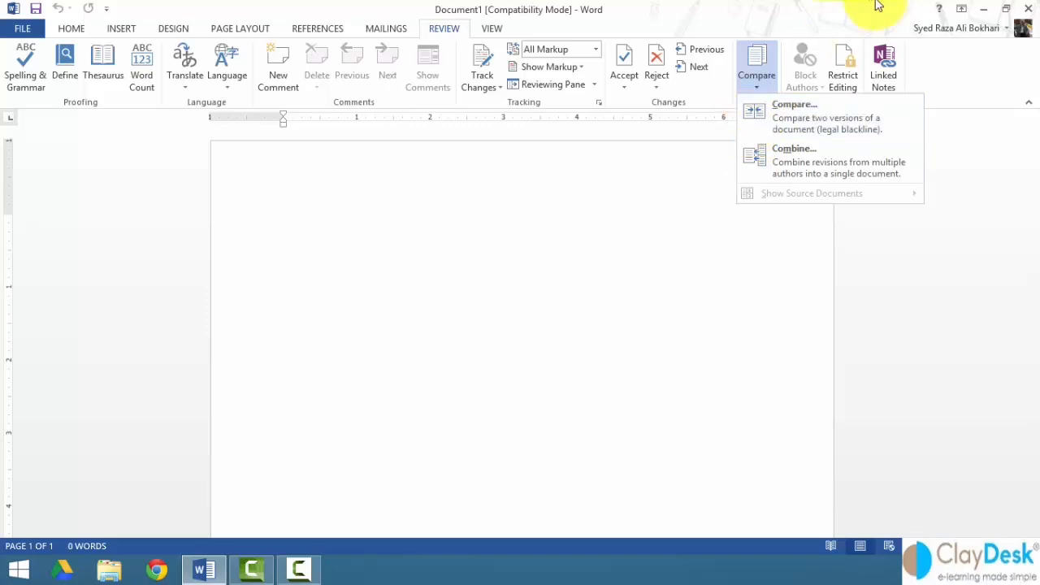
Step: Minimize Word and place The original document.docx and The revised document.docx side by side on the desktop
{"action": "left_click", "coordinate": [984, 9]}
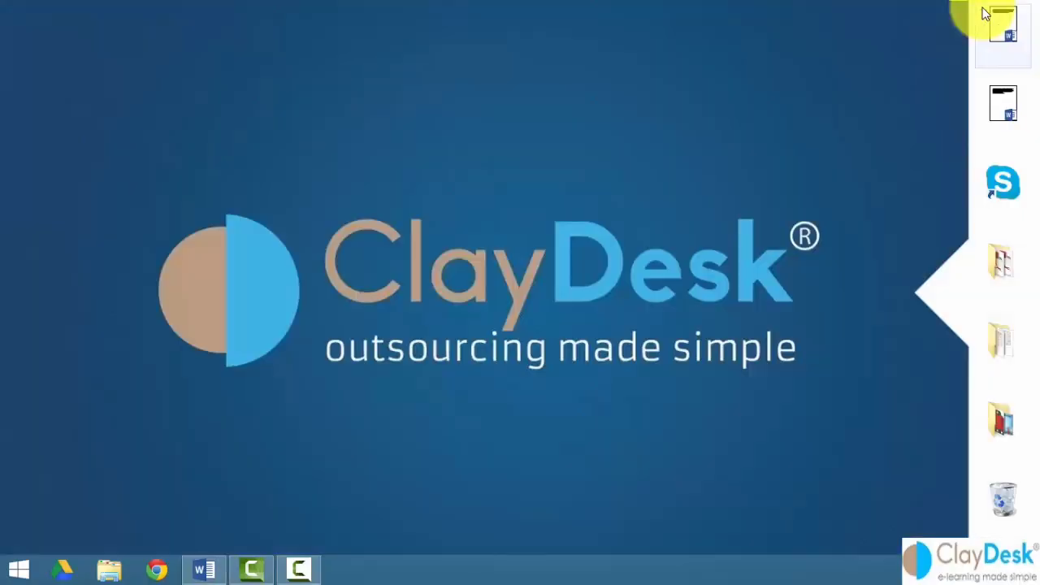
{"action": "left_click_drag", "start_coordinate": [998, 29], "coordinate": [413, 77]}
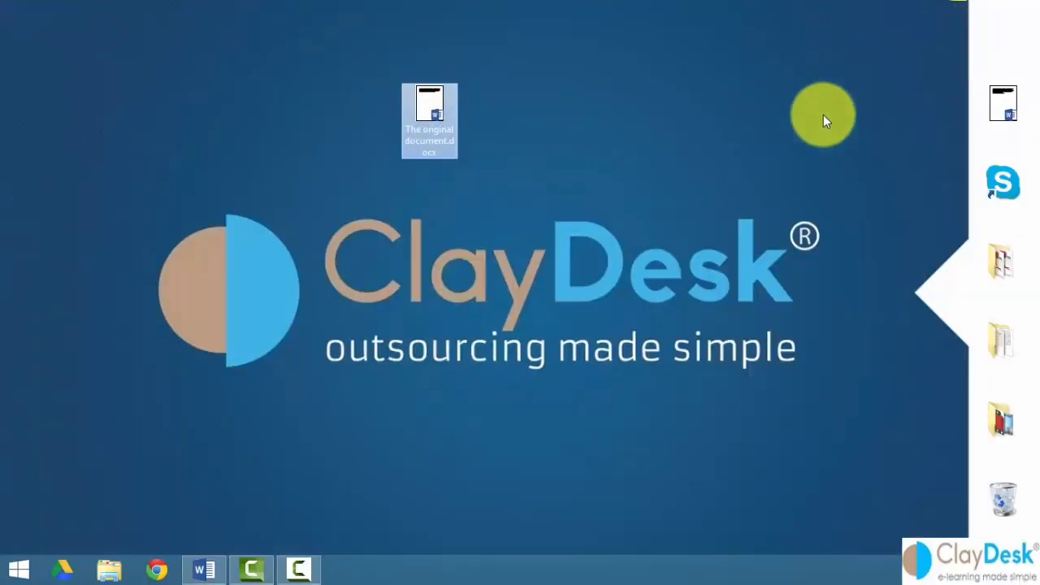
{"action": "left_click_drag", "start_coordinate": [994, 94], "coordinate": [504, 92]}
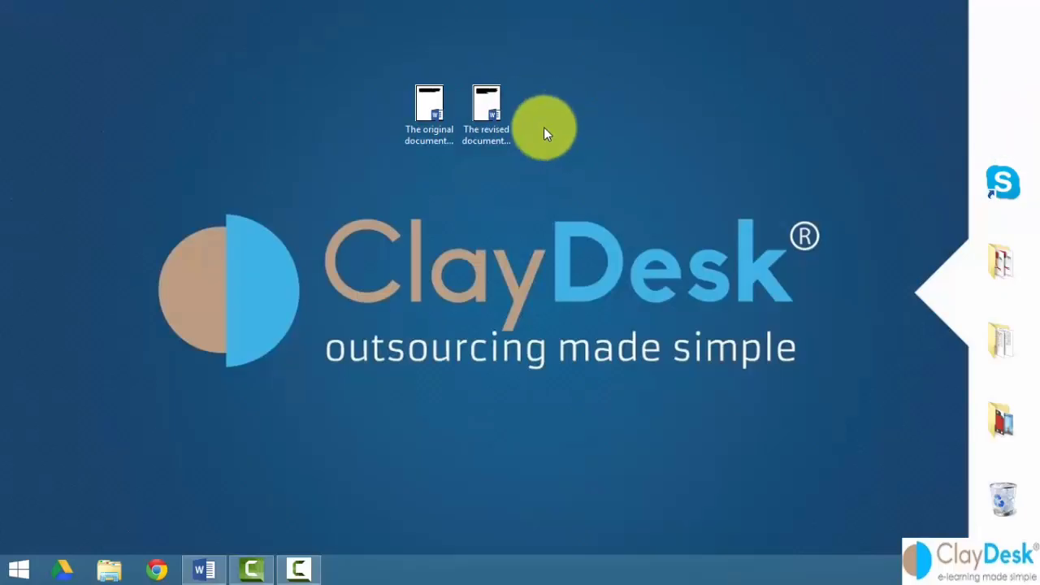
Step: Open The original document.docx in Word to view it, then close it
{"action": "left_click", "coordinate": [422, 139]}
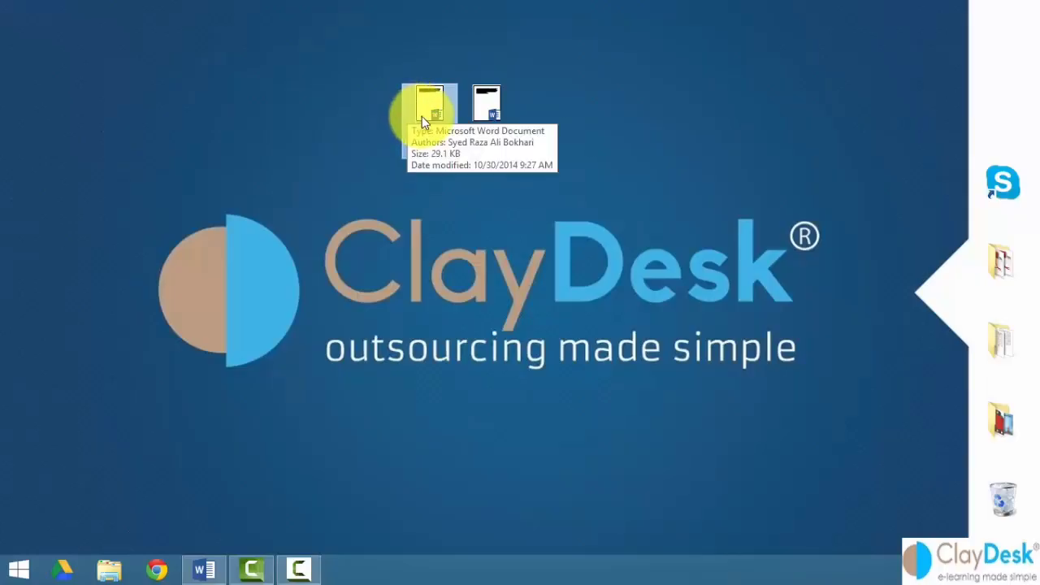
{"action": "left_click", "coordinate": [482, 113], "text": "ctrl"}
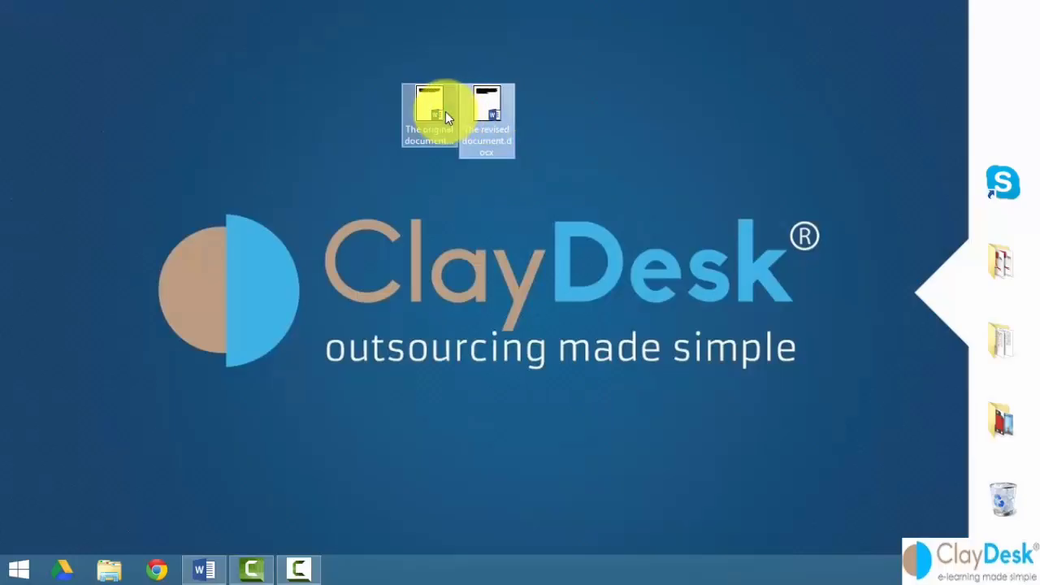
{"action": "left_click", "coordinate": [418, 116]}
{"action": "double_click", "coordinate": [416, 122]}
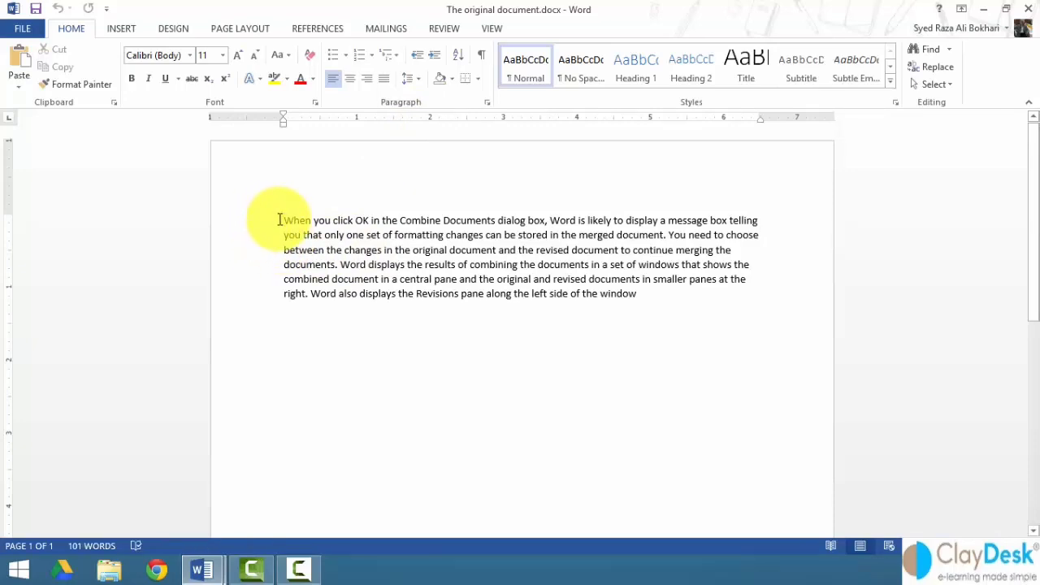
{"action": "left_click", "coordinate": [1026, 9]}
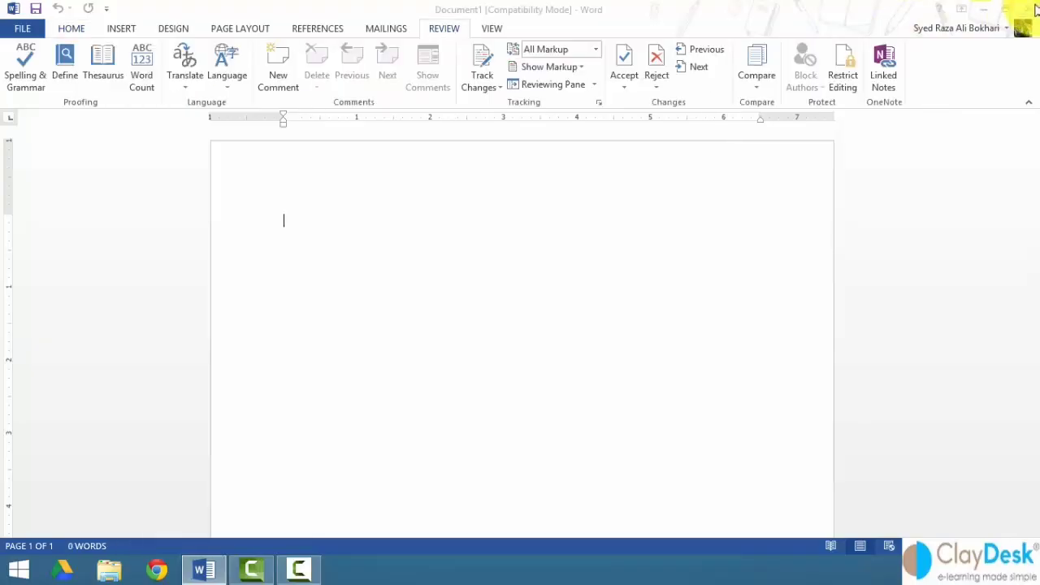
Step: Open The revised document.docx, check its extra 'Also…' line, then close it
{"action": "left_click", "coordinate": [982, 11]}
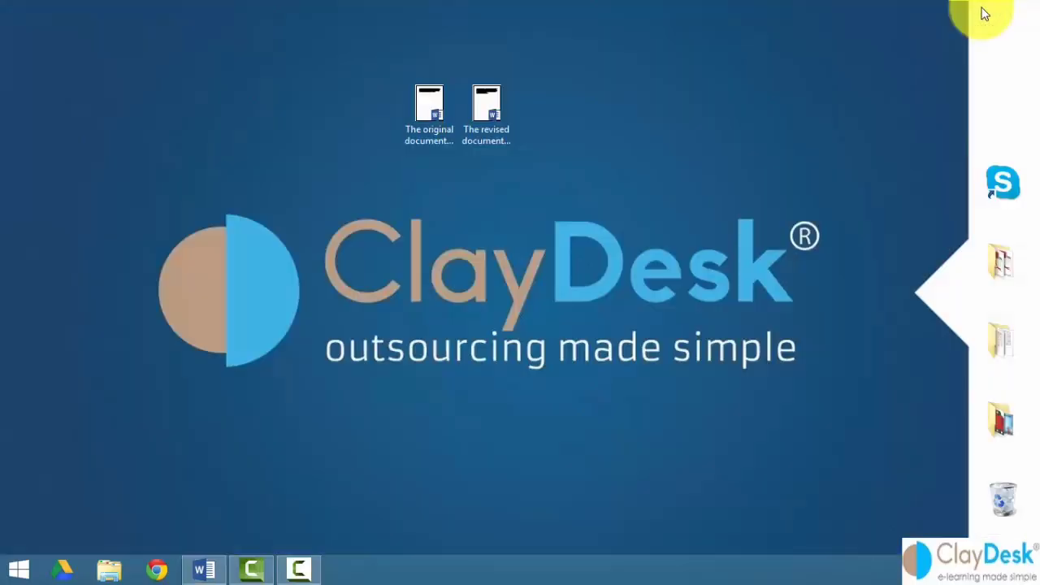
{"action": "left_click", "coordinate": [504, 115]}
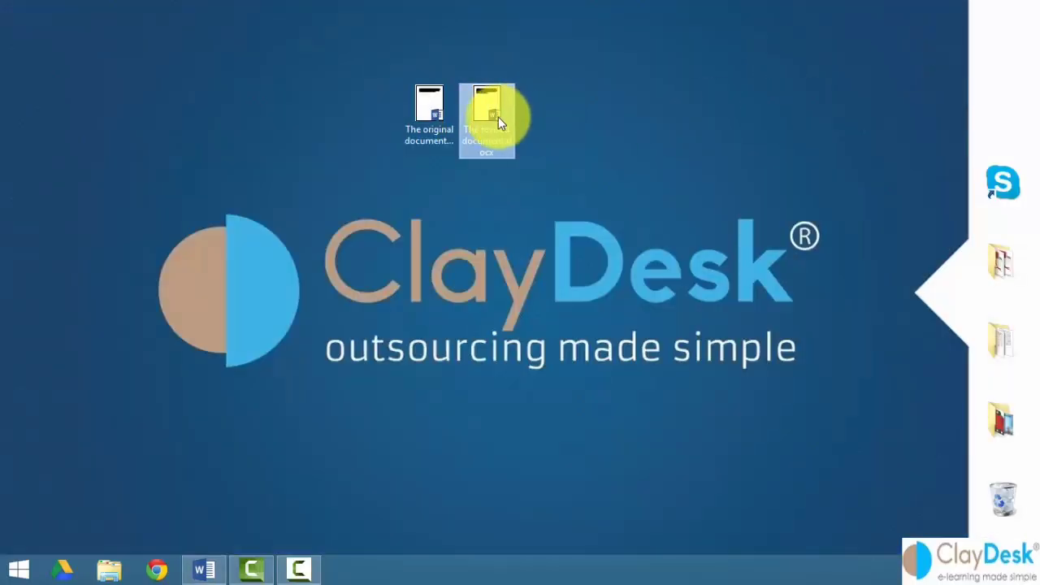
{"action": "double_click", "coordinate": [498, 117]}
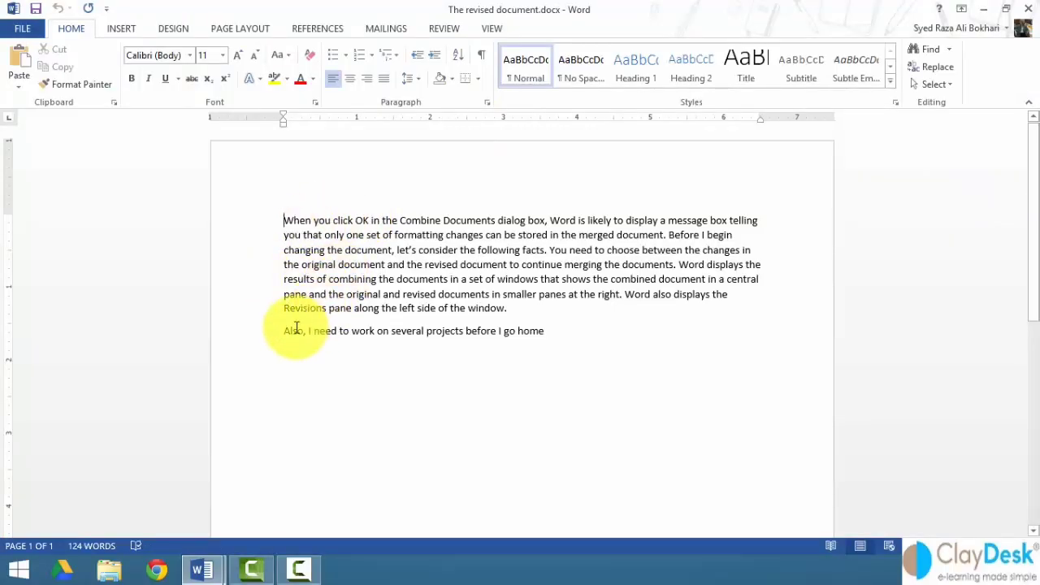
{"action": "left_click", "coordinate": [253, 342]}
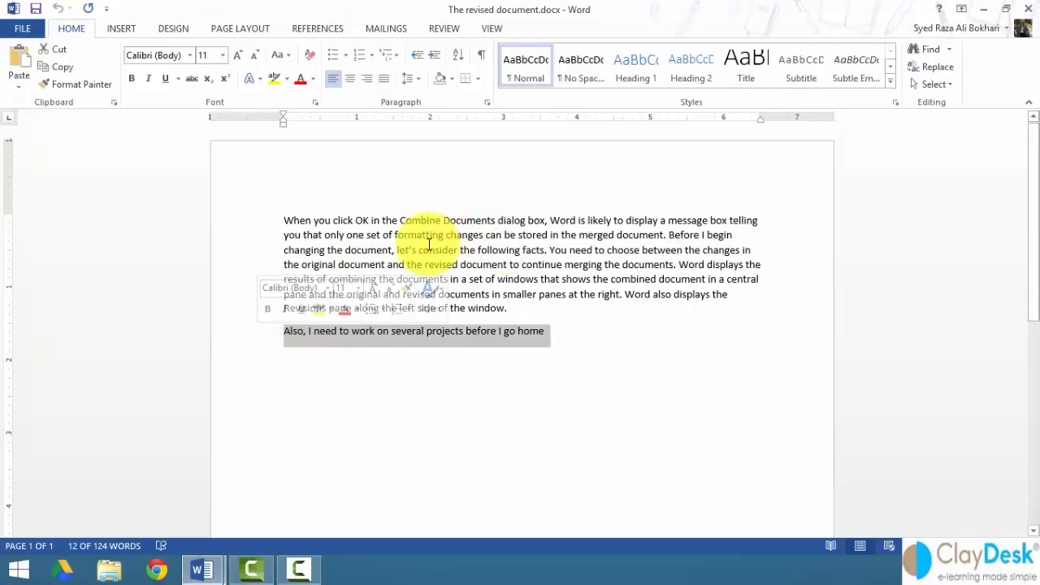
{"action": "left_click", "coordinate": [429, 246]}
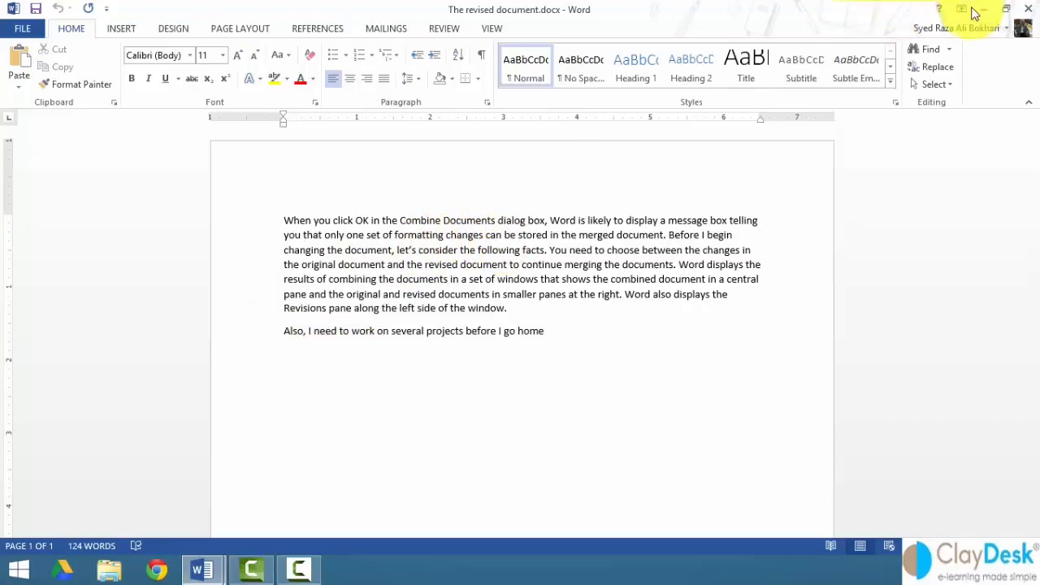
{"action": "left_click", "coordinate": [1029, 8]}
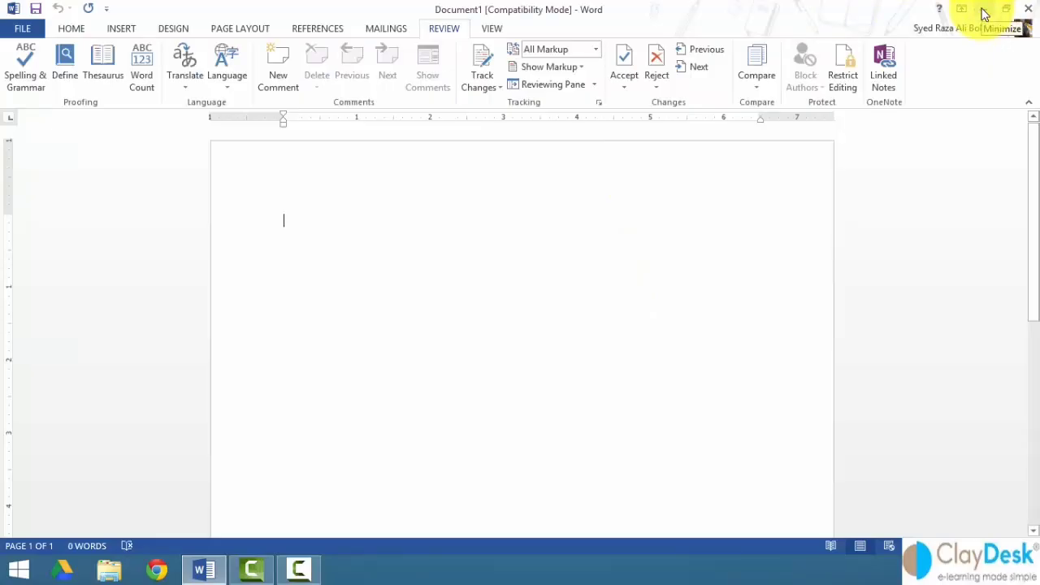
Step: Open the Compare Documents dialog from Review > Compare > Compare
{"action": "left_click", "coordinate": [759, 90]}
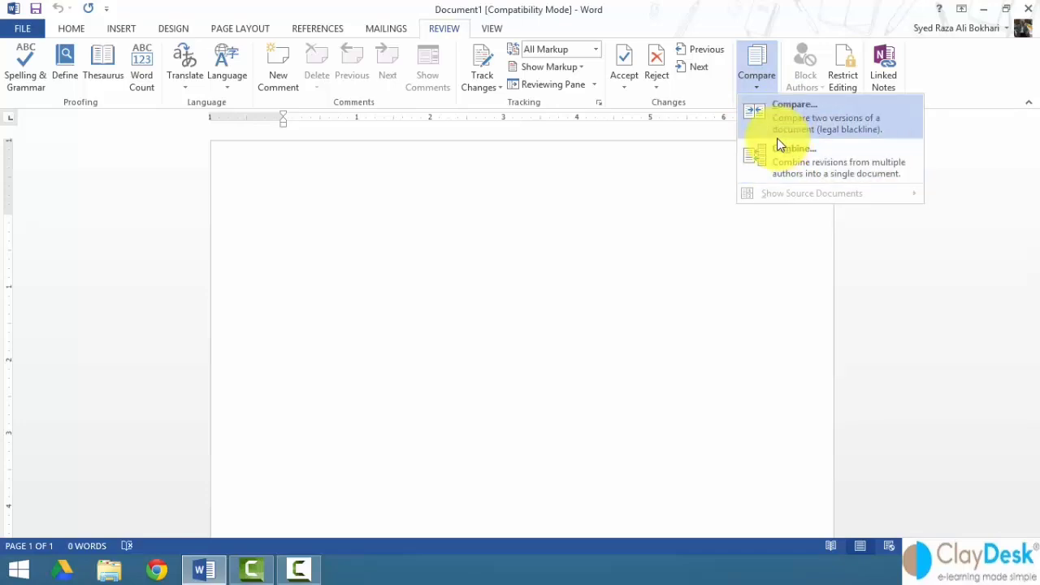
{"action": "left_click", "coordinate": [471, 181]}
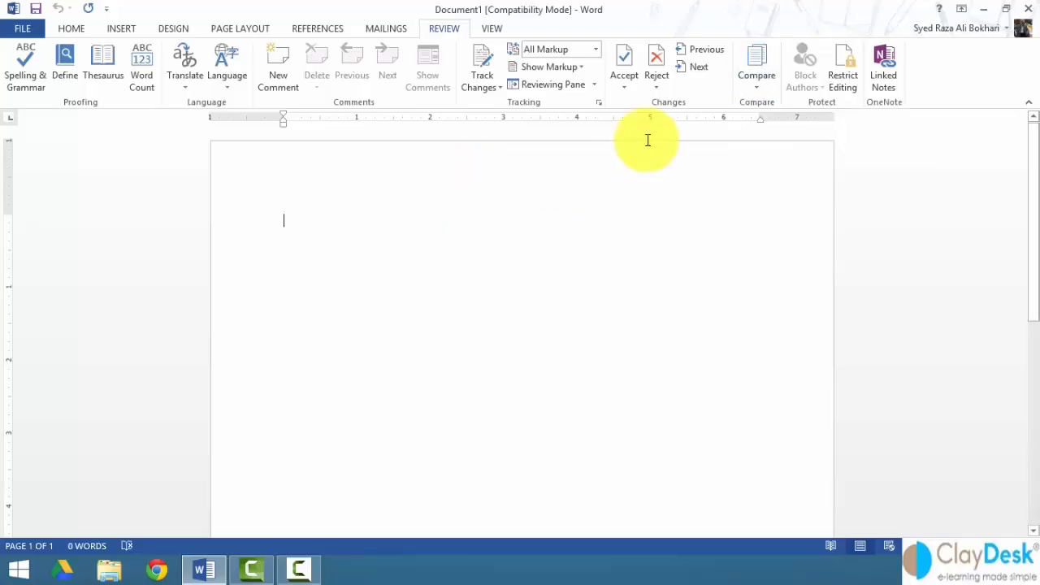
{"action": "left_click", "coordinate": [767, 86]}
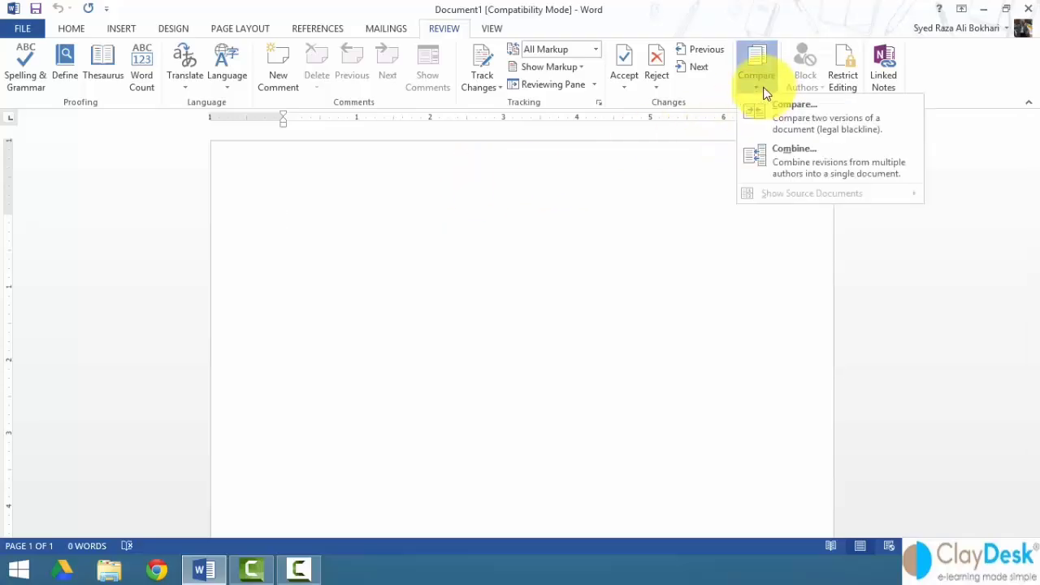
{"action": "left_click", "coordinate": [774, 131]}
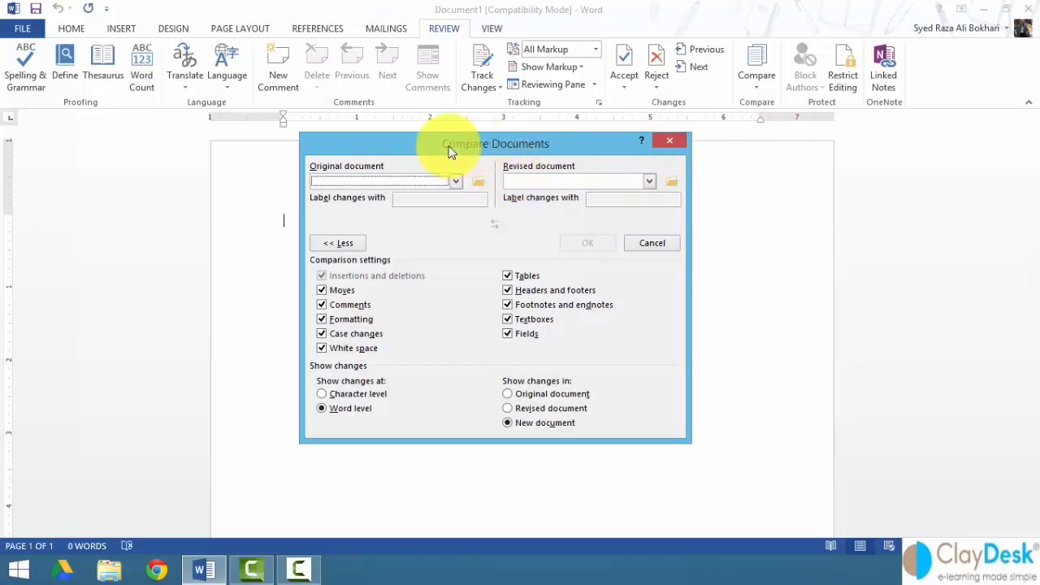
Step: Set The original document.docx from the Desktop as the original document
{"action": "left_click_drag", "start_coordinate": [418, 144], "coordinate": [401, 139]}
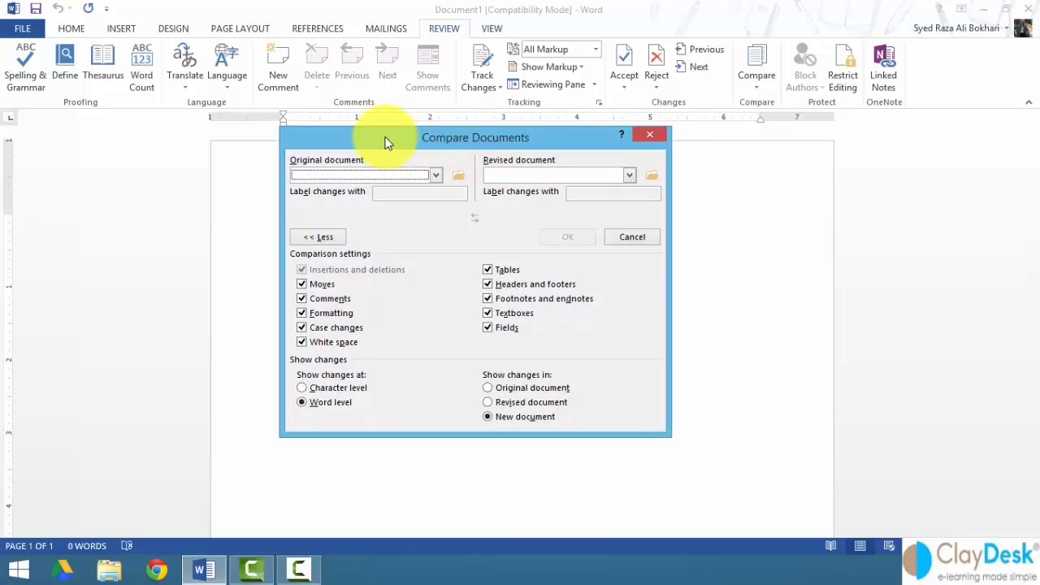
{"action": "left_click", "coordinate": [436, 176]}
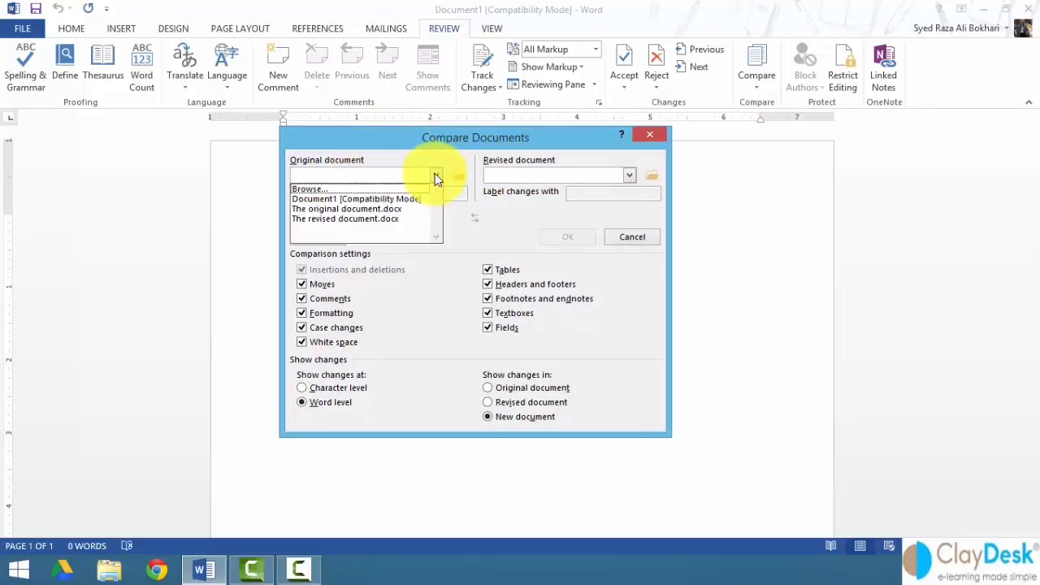
{"action": "left_click", "coordinate": [333, 189]}
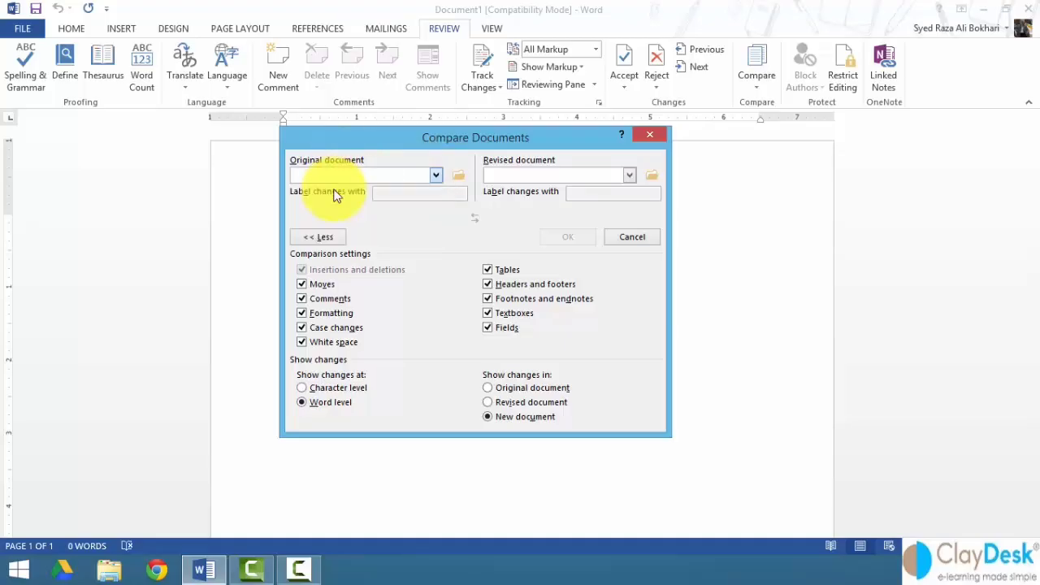
{"action": "left_click", "coordinate": [346, 327]}
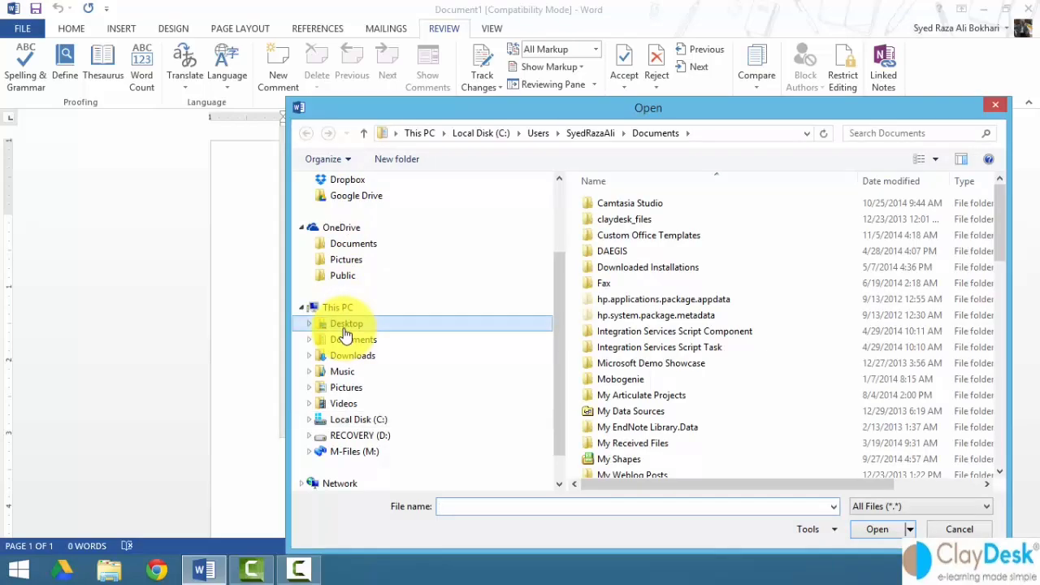
{"action": "left_click", "coordinate": [609, 251]}
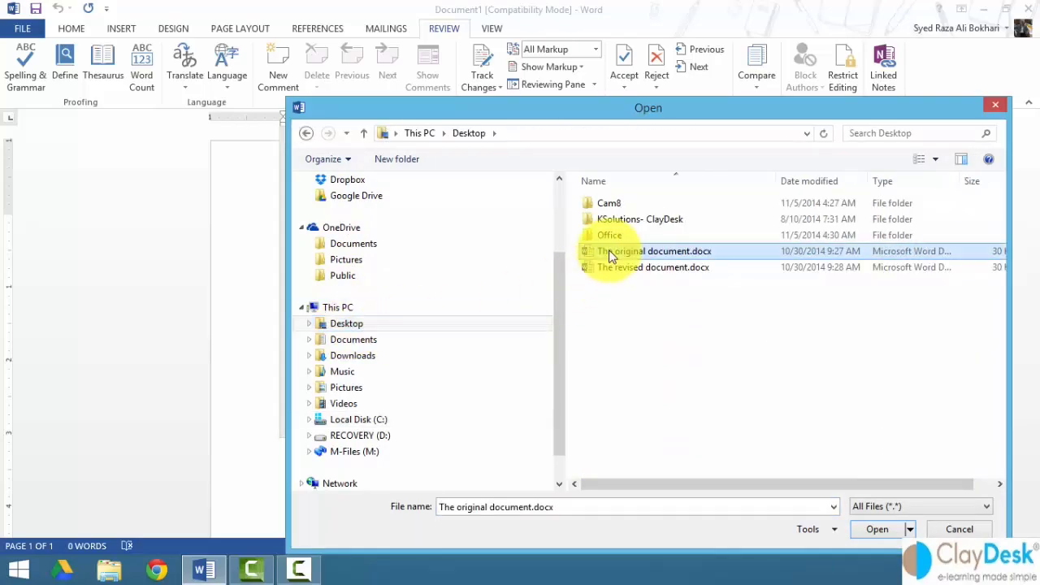
{"action": "left_click", "coordinate": [886, 525]}
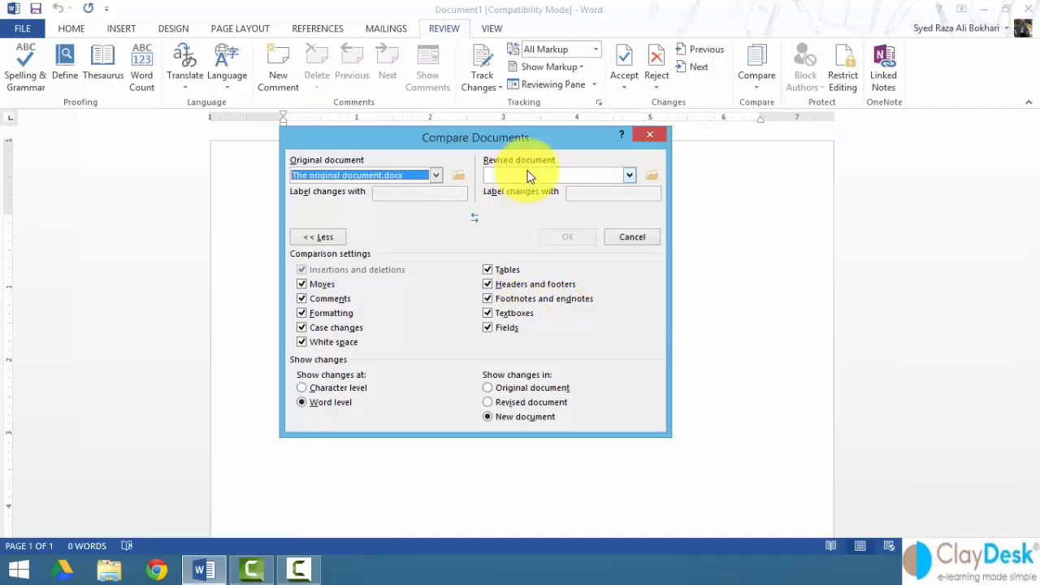
Step: Set The revised document.docx from the Desktop as the revised document
{"action": "left_click", "coordinate": [629, 177]}
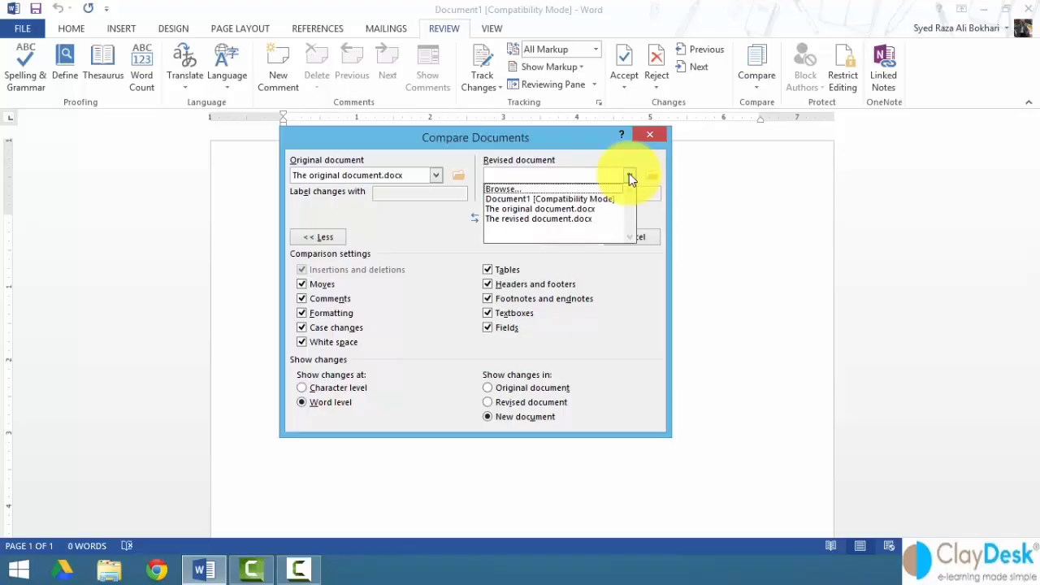
{"action": "left_click", "coordinate": [528, 190]}
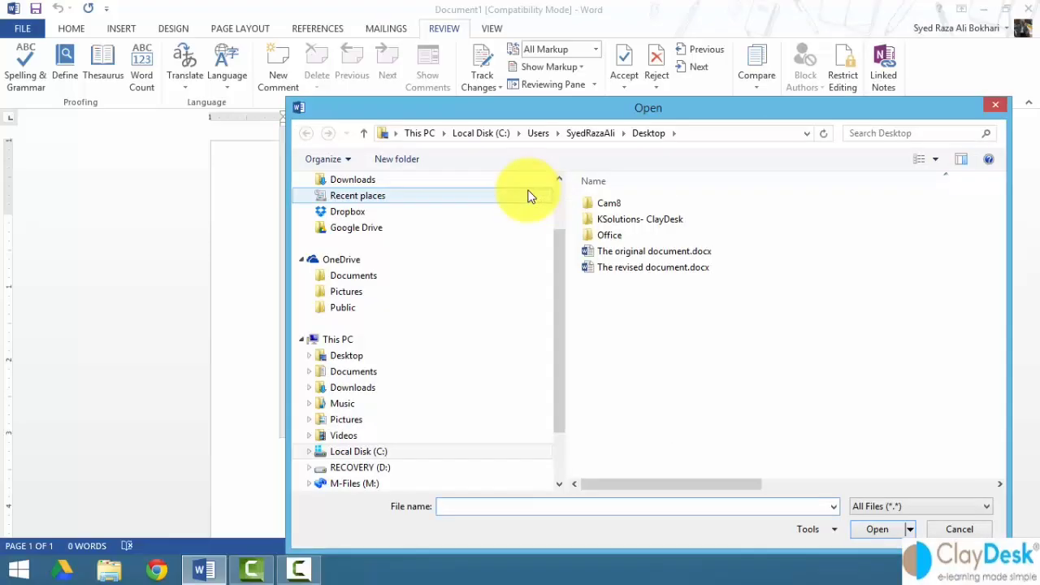
{"action": "left_click", "coordinate": [347, 363]}
{"action": "left_click", "coordinate": [622, 270]}
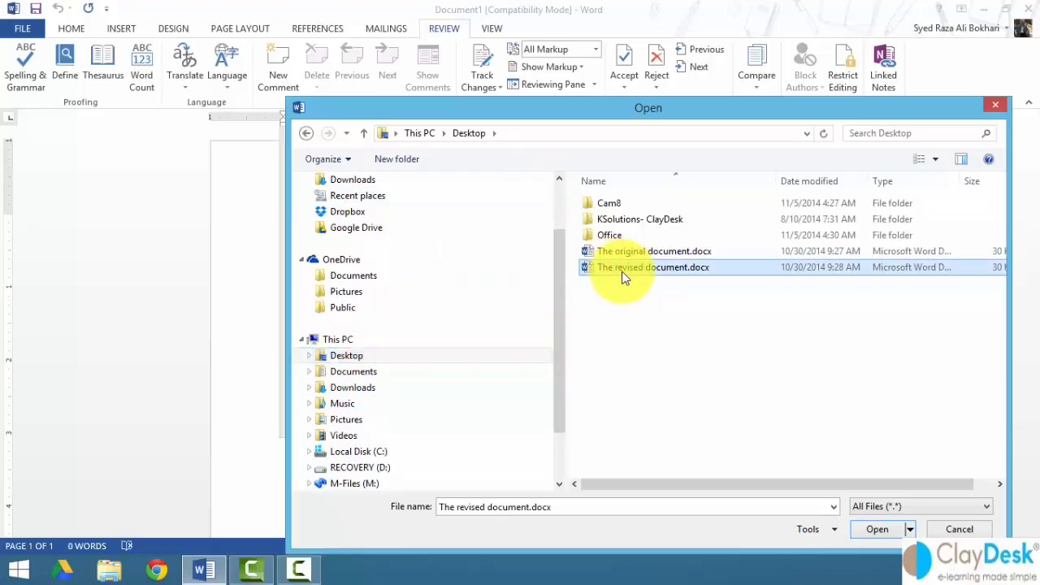
{"action": "left_click", "coordinate": [874, 527]}
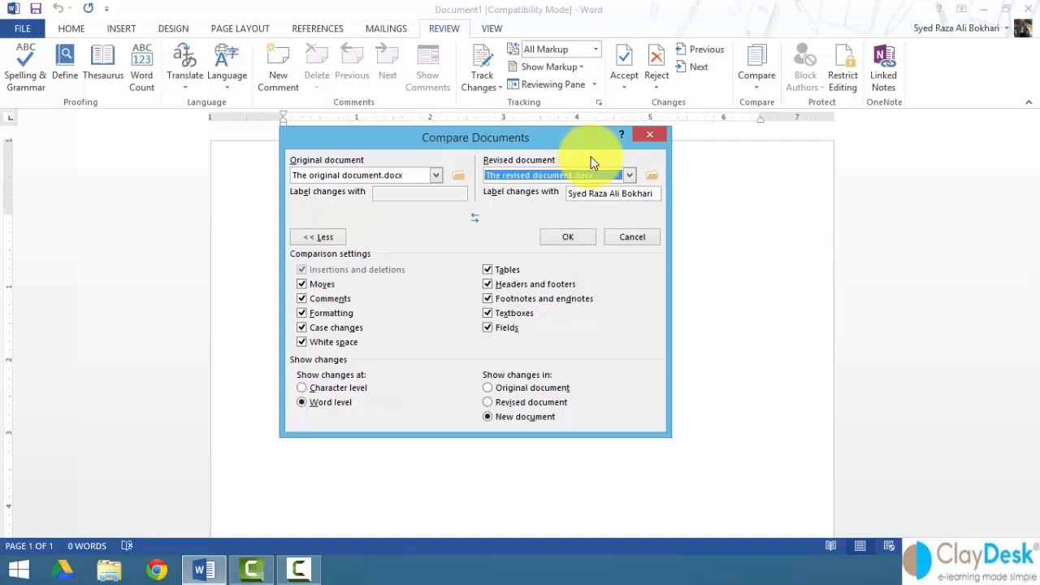
Step: Try Character level, switch back to Word level, and run the comparison into a new document
{"action": "left_click", "coordinate": [583, 193]}
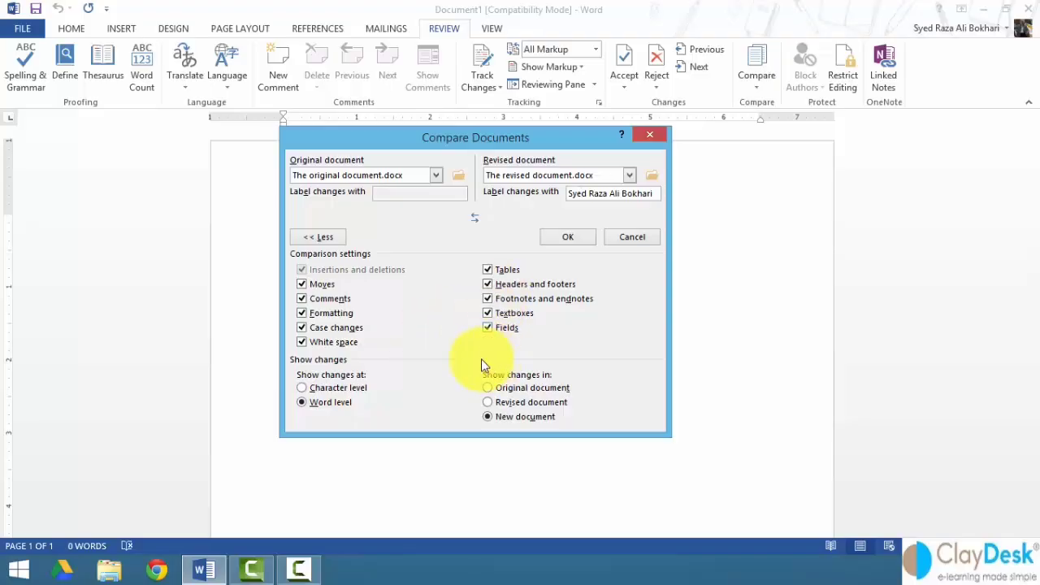
{"action": "left_click", "coordinate": [298, 389]}
{"action": "left_click", "coordinate": [303, 402]}
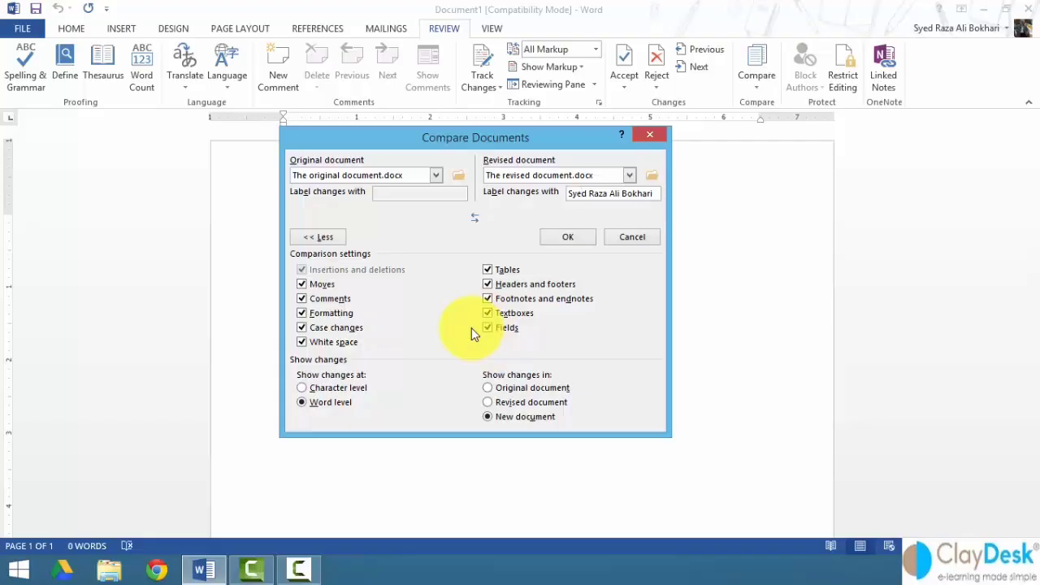
{"action": "left_click", "coordinate": [572, 236]}
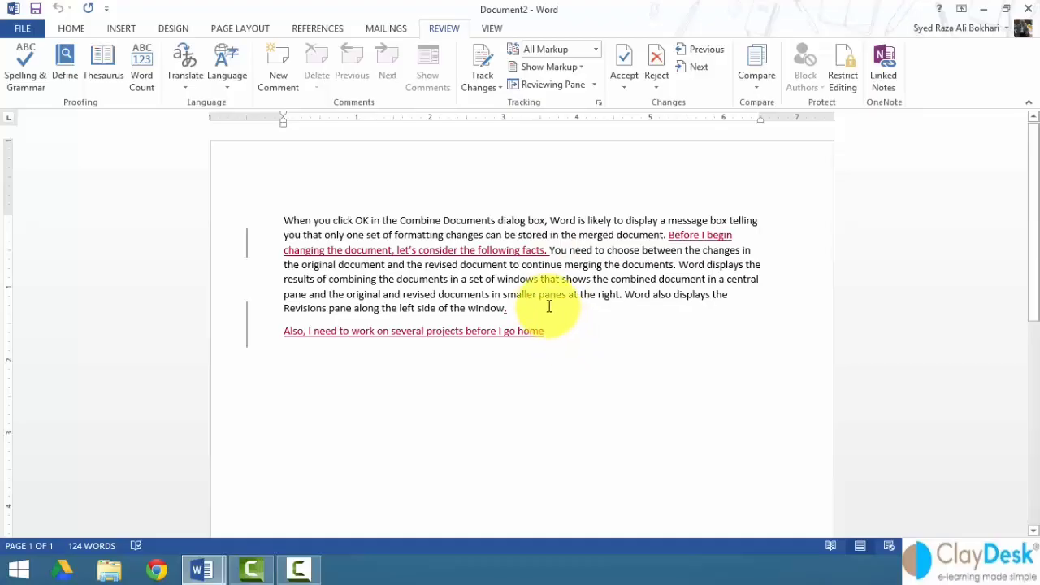
{"action": "mouse_move", "coordinate": [522, 251]}
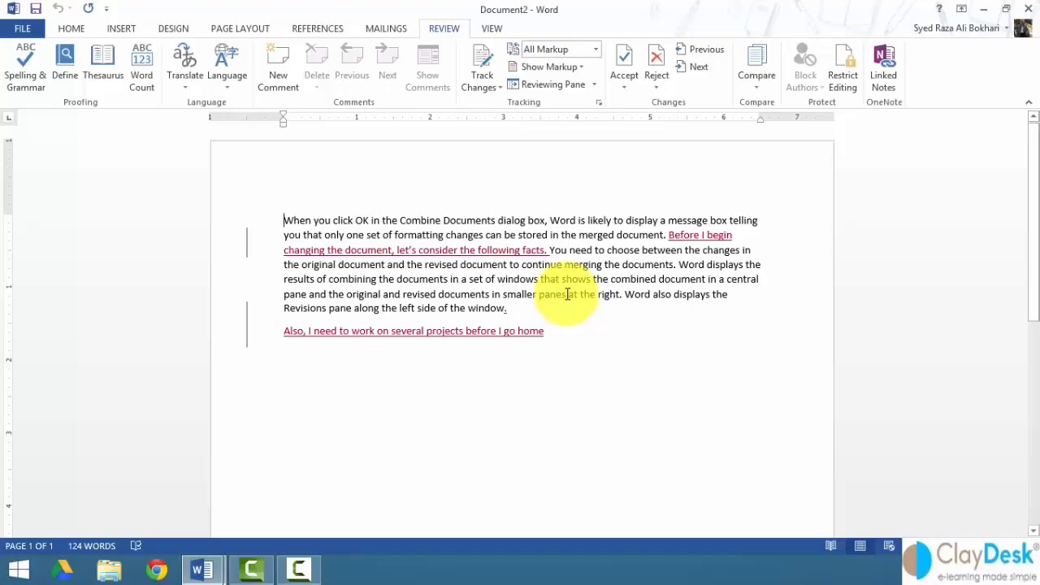
{"action": "left_click", "coordinate": [593, 86]}
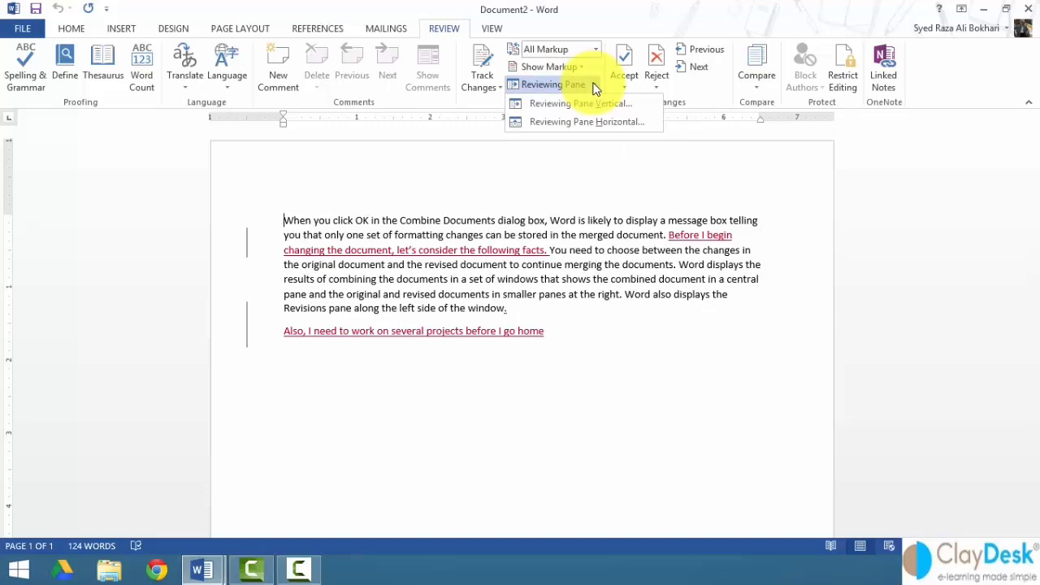
{"action": "left_click", "coordinate": [580, 104]}
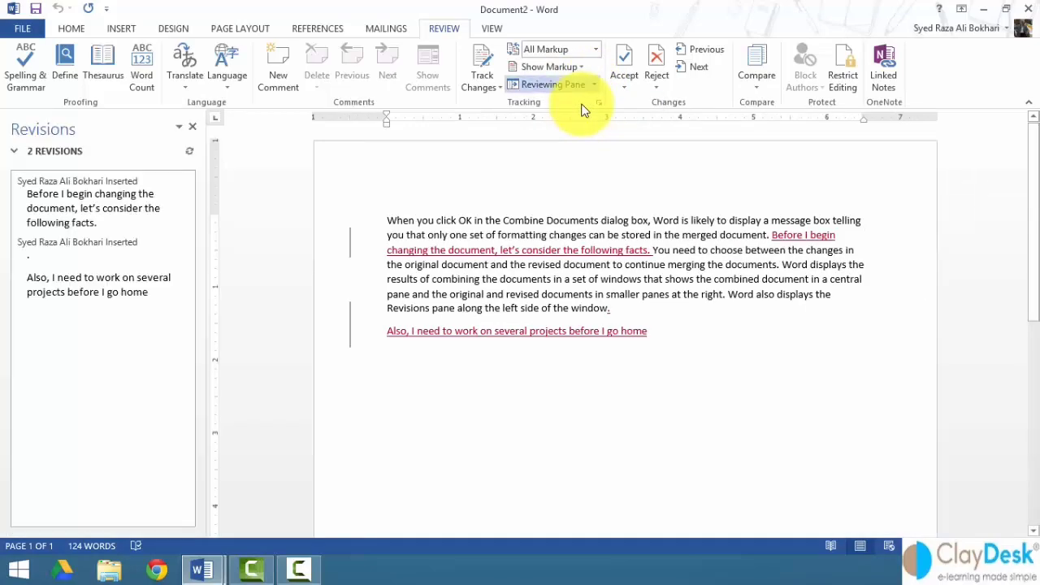
{"action": "left_click", "coordinate": [596, 87]}
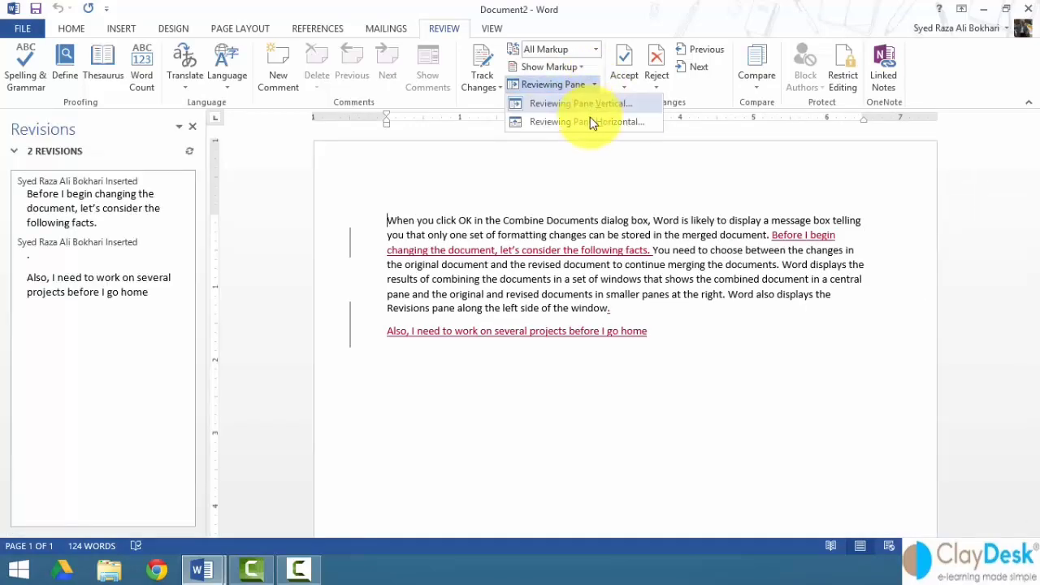
{"action": "left_click", "coordinate": [589, 122]}
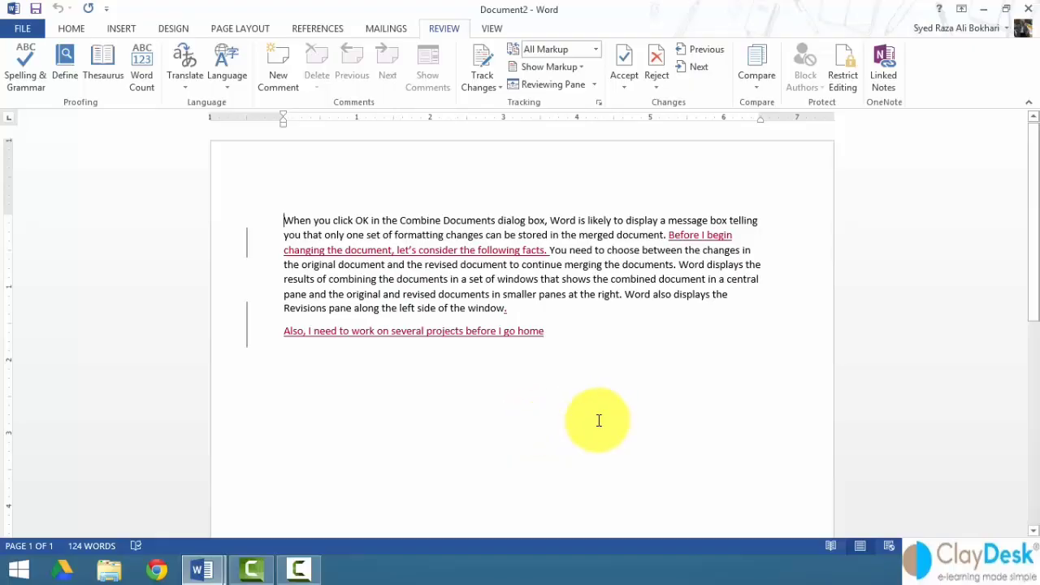
Step: Choose Show Source Documents > Show Both to display original and revised beside Compare Result 2
{"action": "left_click", "coordinate": [759, 89]}
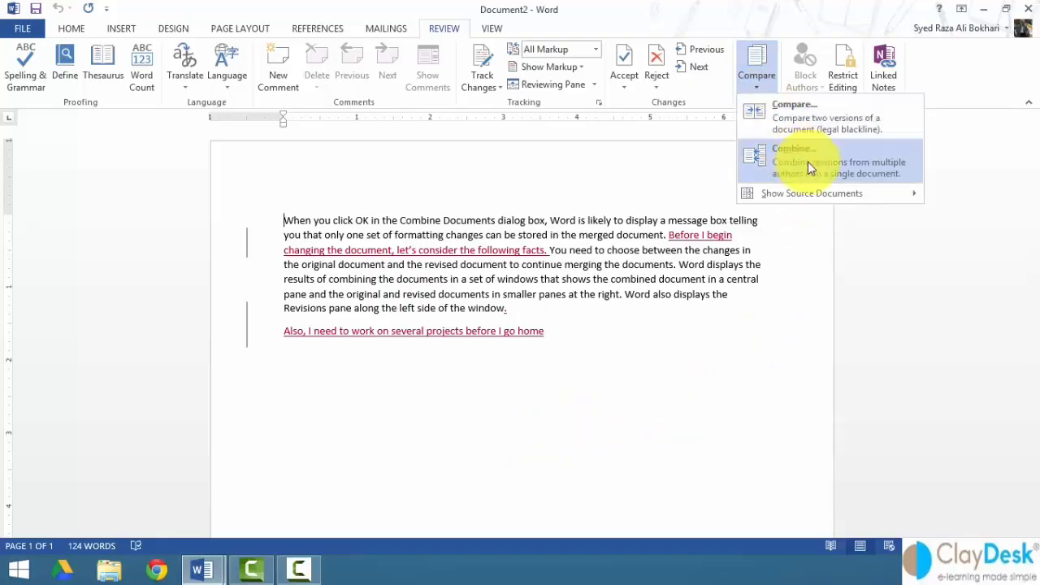
{"action": "mouse_move", "coordinate": [864, 194]}
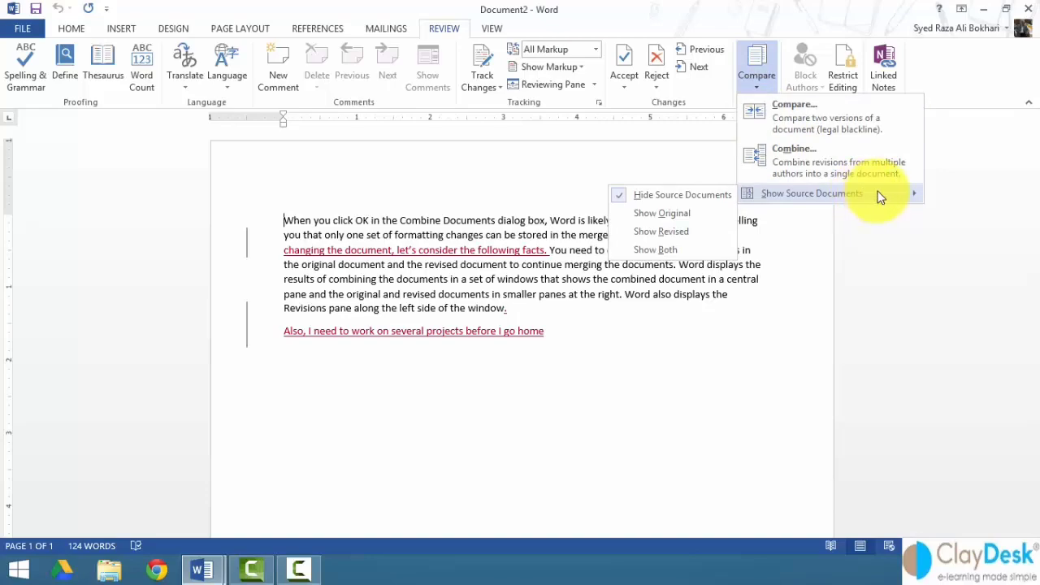
{"action": "left_click", "coordinate": [621, 251]}
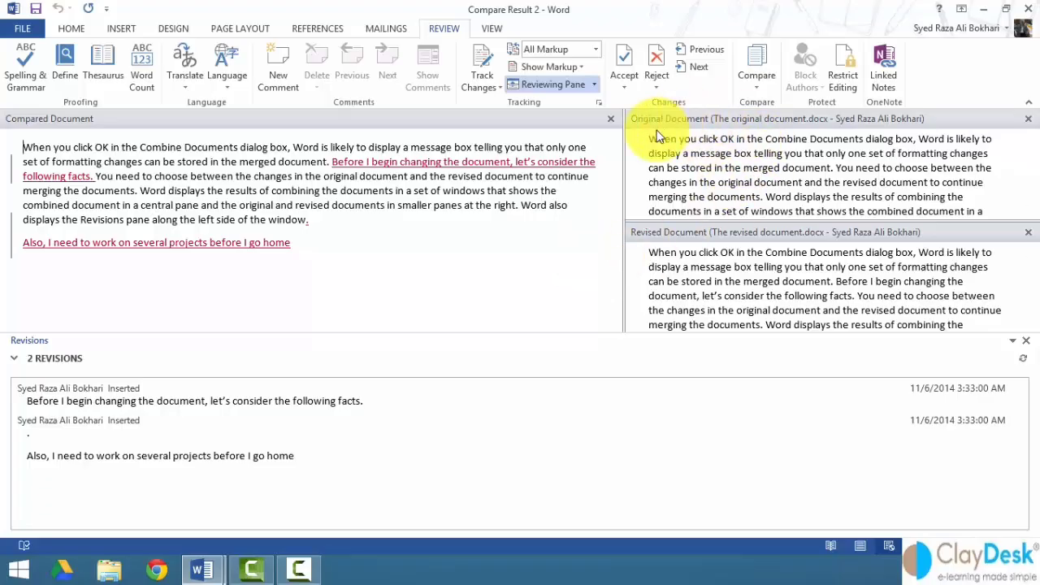
{"action": "scroll", "coordinate": [694, 151], "scroll_direction": "down", "scroll_amount": 3}
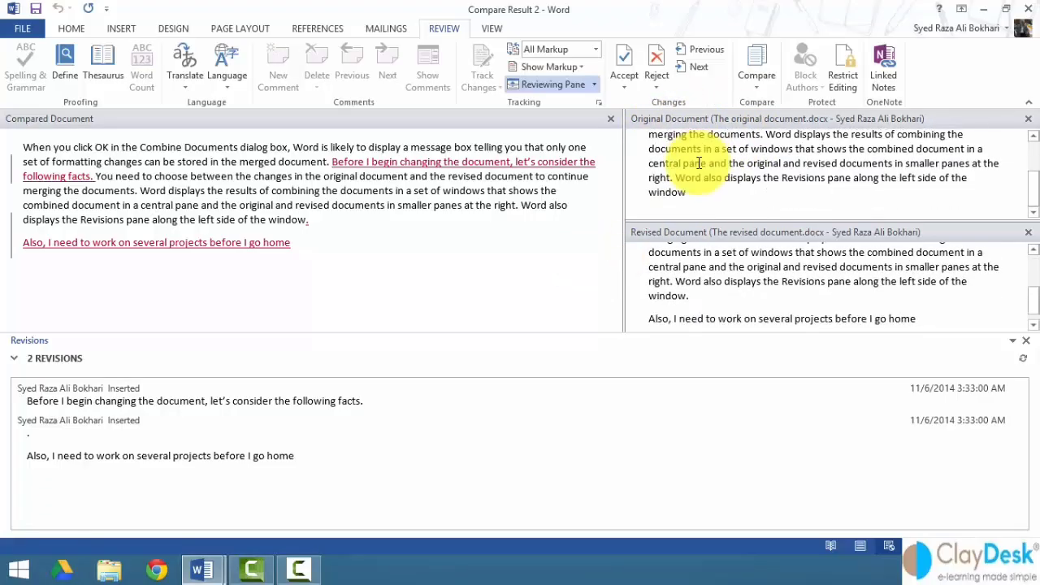
{"action": "scroll", "coordinate": [697, 154], "scroll_direction": "up", "scroll_amount": 4}
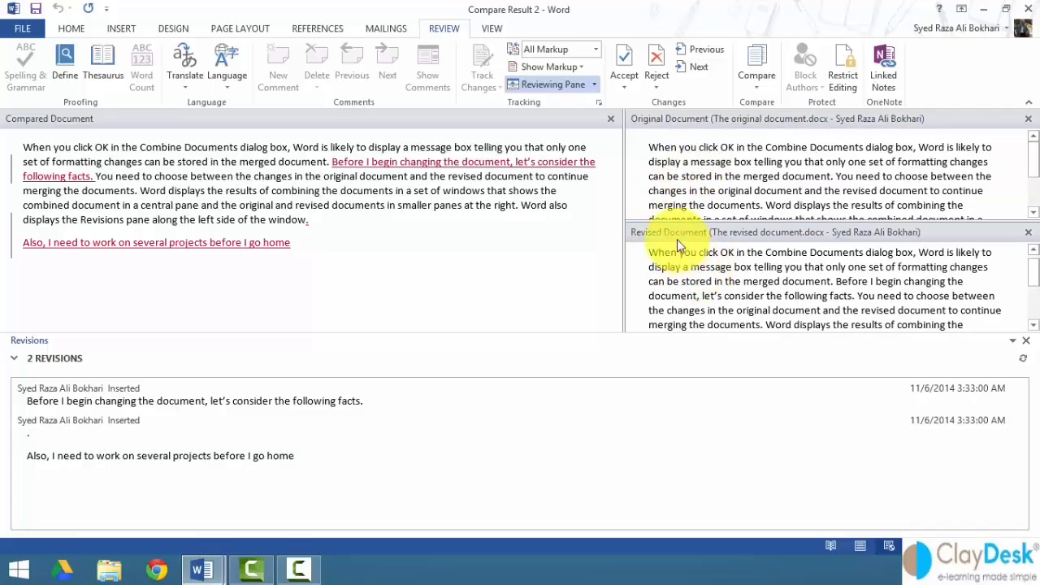
{"action": "scroll", "coordinate": [747, 282], "scroll_direction": "down", "scroll_amount": 1}
{"action": "scroll", "coordinate": [747, 281], "scroll_direction": "up", "scroll_amount": 1}
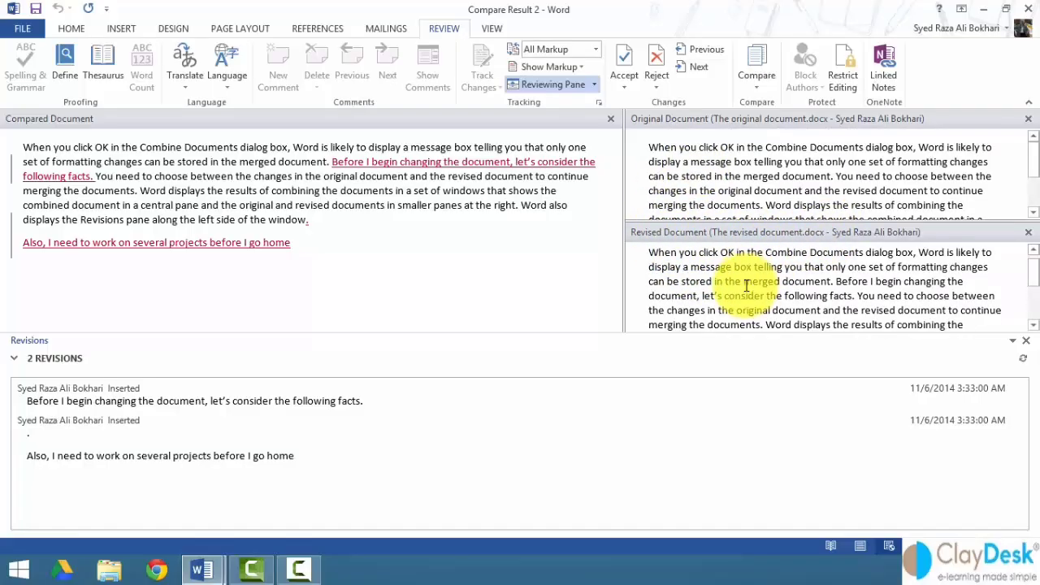
{"action": "scroll", "coordinate": [746, 281], "scroll_direction": "down", "scroll_amount": 1}
{"action": "scroll", "coordinate": [746, 281], "scroll_direction": "up", "scroll_amount": 1}
{"action": "scroll", "coordinate": [746, 281], "scroll_direction": "down", "scroll_amount": 1}
{"action": "scroll", "coordinate": [747, 281], "scroll_direction": "up", "scroll_amount": 1}
{"action": "scroll", "coordinate": [746, 281], "scroll_direction": "down", "scroll_amount": 1}
{"action": "scroll", "coordinate": [746, 281], "scroll_direction": "up", "scroll_amount": 1}
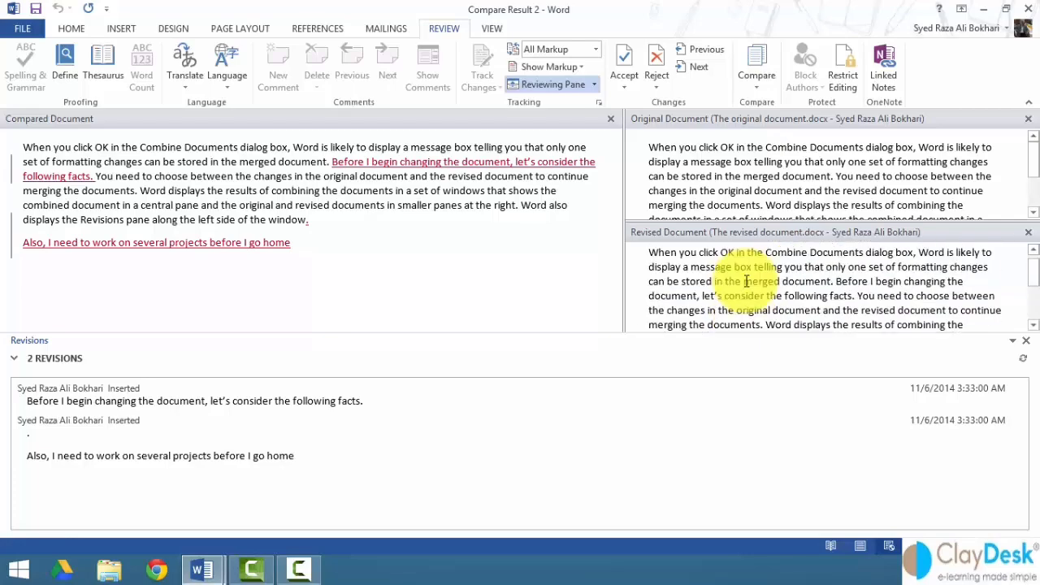
{"action": "scroll", "coordinate": [746, 281], "scroll_direction": "down", "scroll_amount": 1}
{"action": "scroll", "coordinate": [747, 281], "scroll_direction": "up", "scroll_amount": 1}
{"action": "scroll", "coordinate": [1015, 320], "scroll_direction": "down", "scroll_amount": 3}
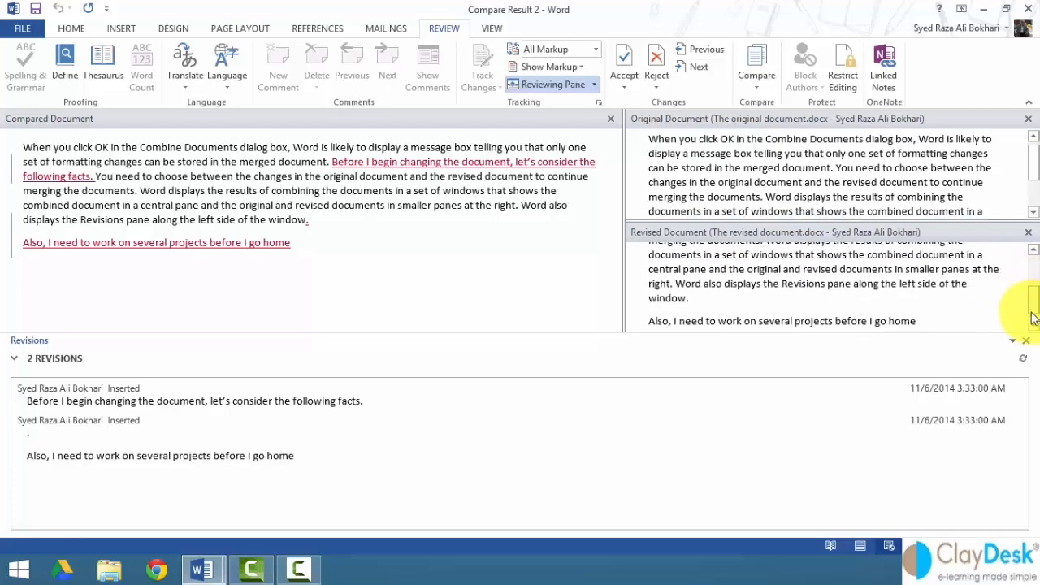
{"action": "scroll", "coordinate": [932, 324], "scroll_direction": "up", "scroll_amount": 3}
{"action": "scroll", "coordinate": [1022, 294], "scroll_direction": "down", "scroll_amount": 3}
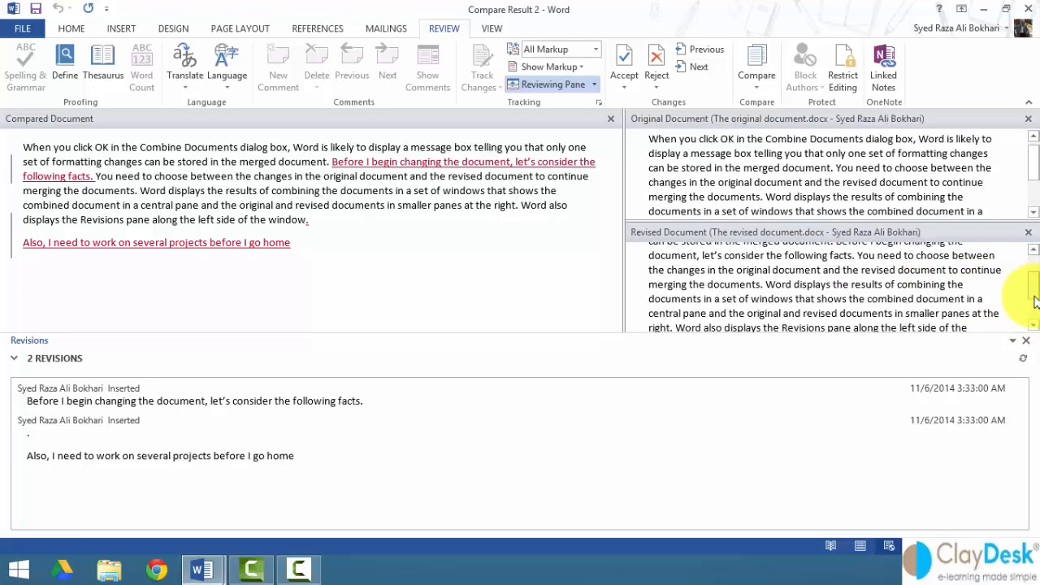
{"action": "scroll", "coordinate": [1032, 323], "scroll_direction": "up", "scroll_amount": 3}
{"action": "scroll", "coordinate": [1032, 328], "scroll_direction": "down", "scroll_amount": 1}
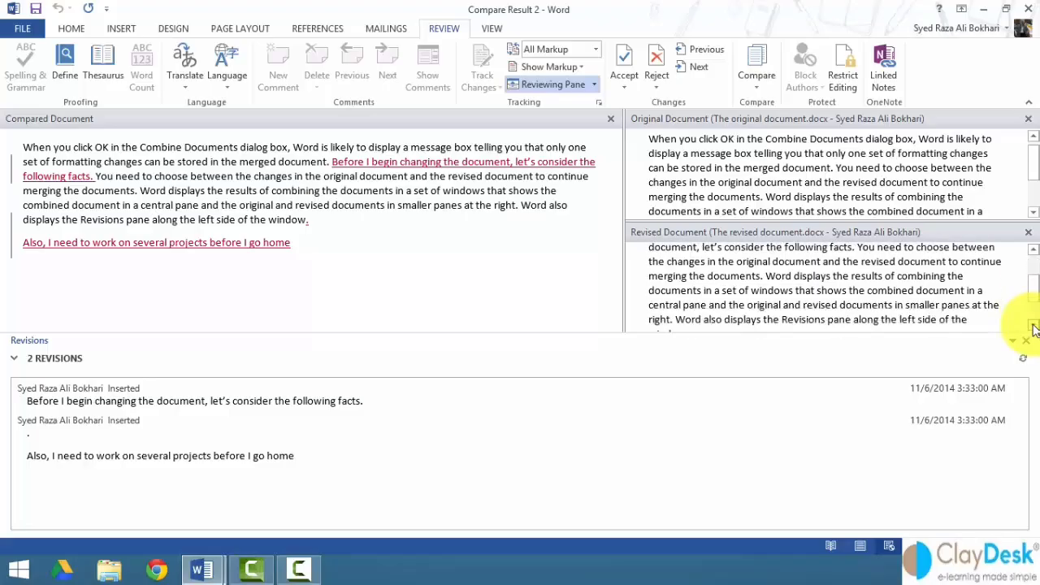
{"action": "scroll", "coordinate": [1023, 328], "scroll_direction": "up", "scroll_amount": 1}
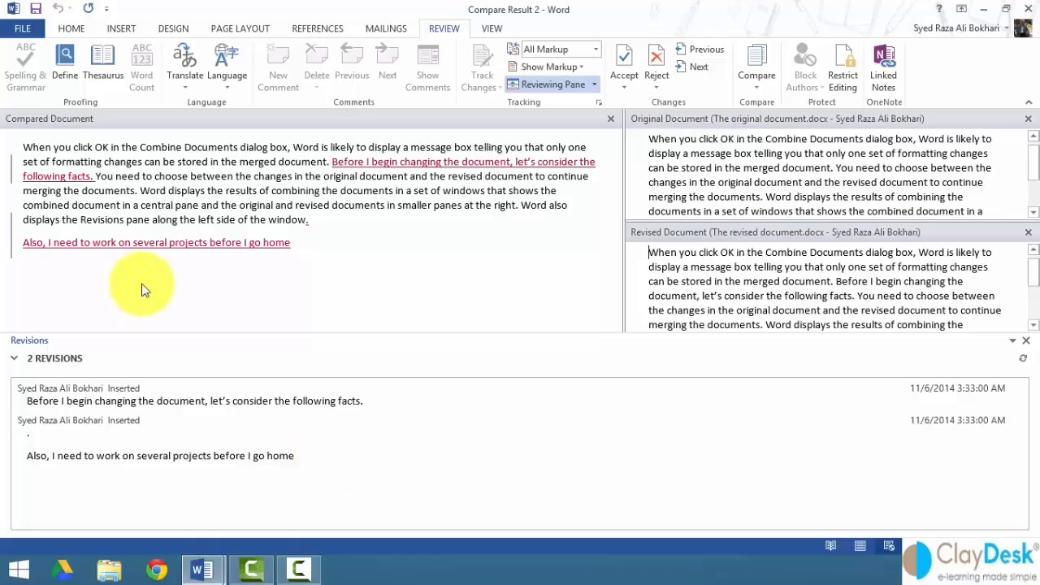
{"action": "left_click", "coordinate": [4, 165]}
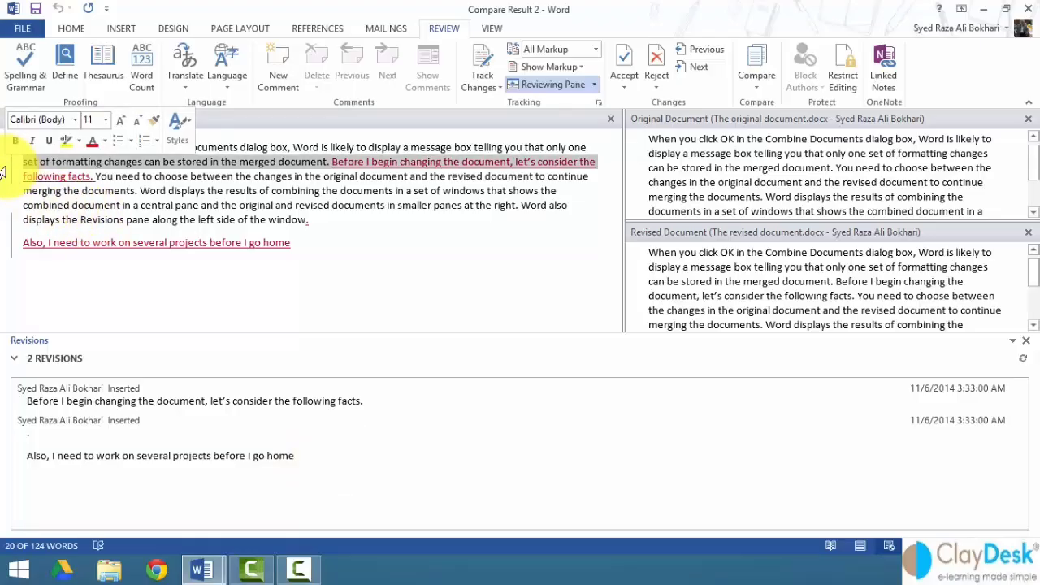
{"action": "left_click", "coordinate": [3, 176]}
{"action": "left_click", "coordinate": [55, 196]}
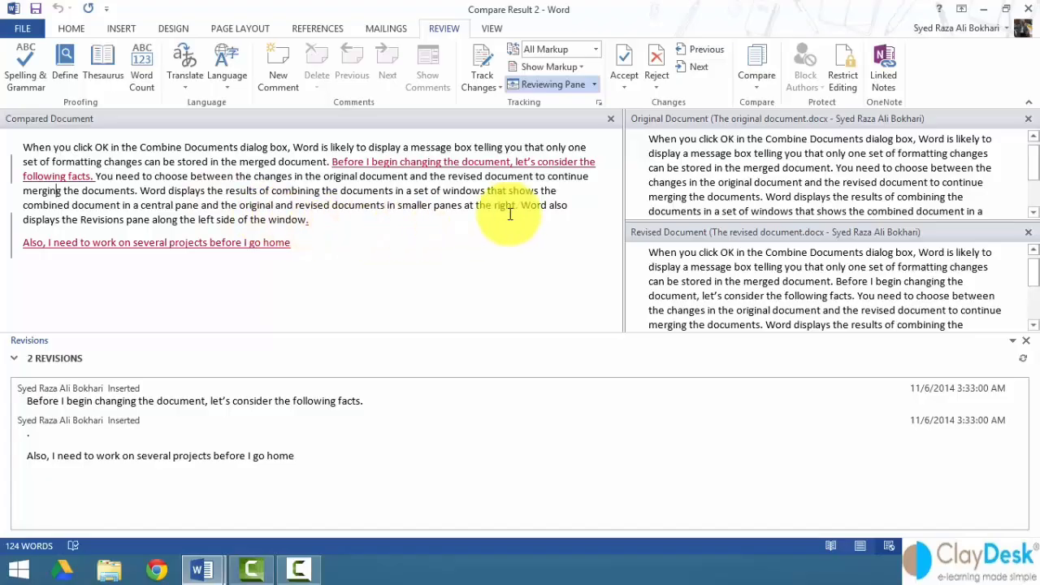
Step: Show only the original source, then close the revisions list and the original document pane
{"action": "left_click", "coordinate": [757, 89]}
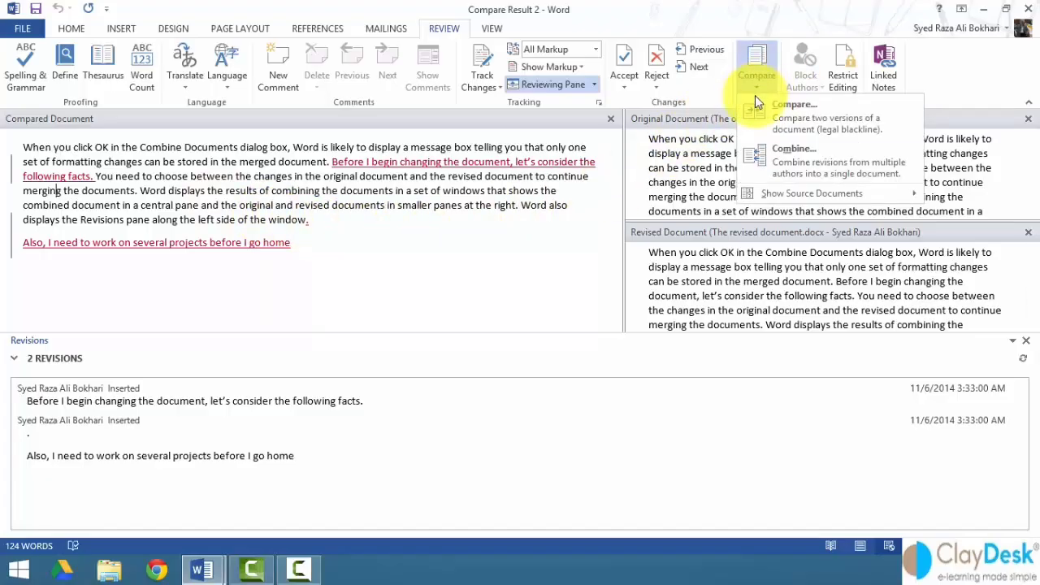
{"action": "mouse_move", "coordinate": [780, 199]}
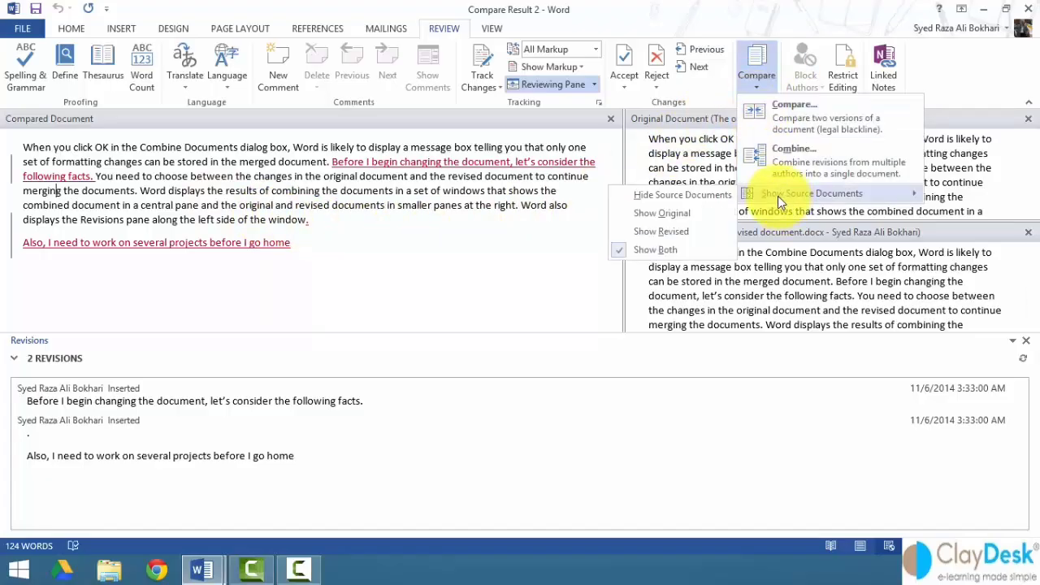
{"action": "left_click", "coordinate": [689, 214]}
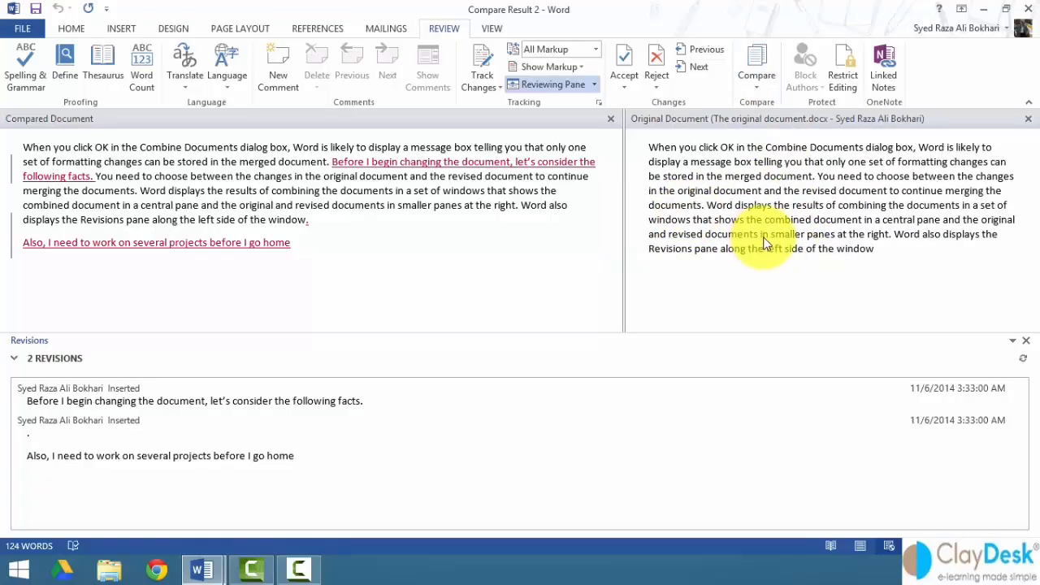
{"action": "left_click", "coordinate": [1025, 340]}
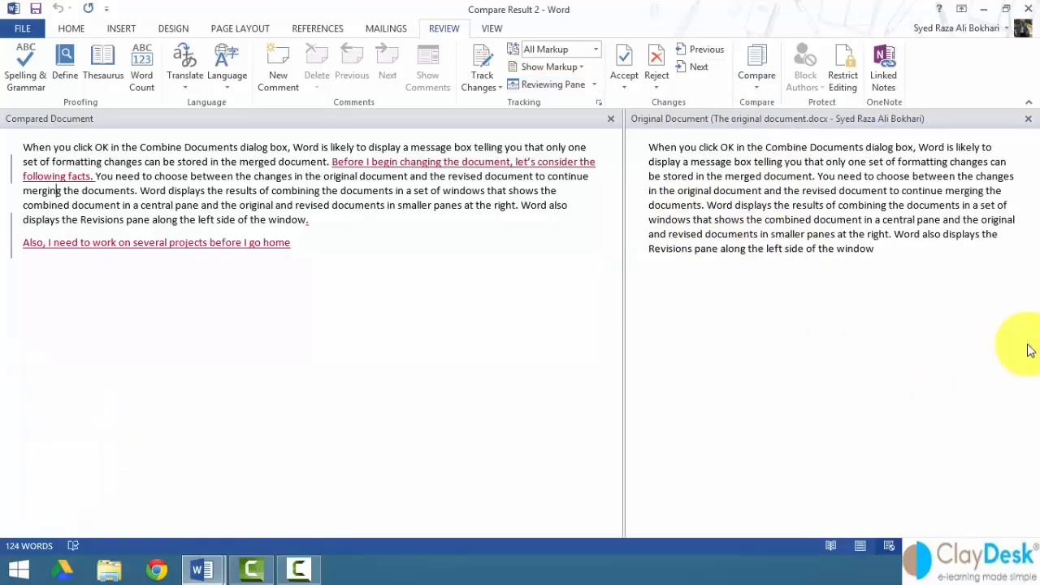
{"action": "left_click", "coordinate": [610, 119]}
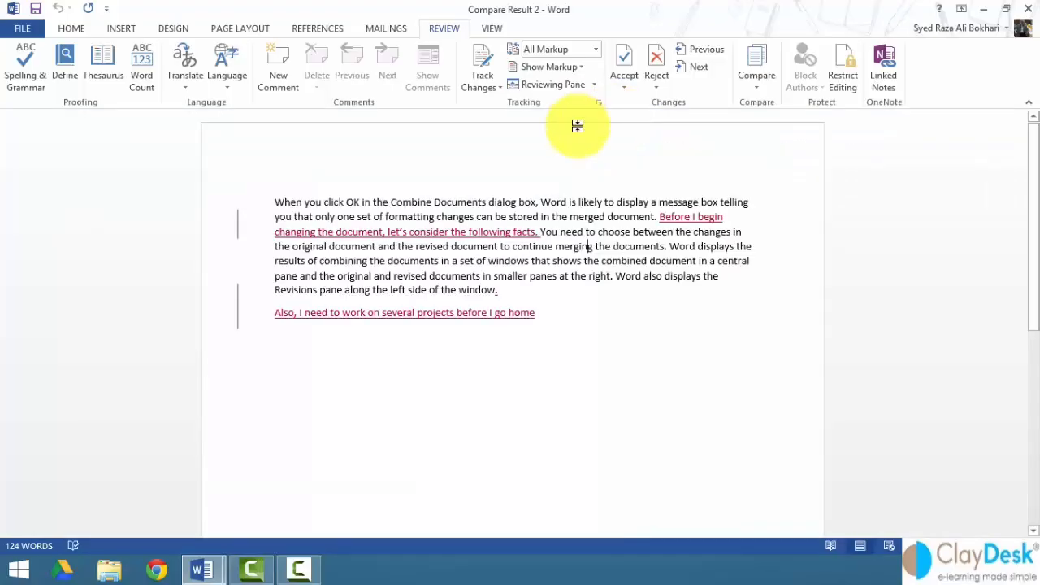
Step: Show only the revised source, then close the revised document pane and the revisions list
{"action": "left_click", "coordinate": [758, 88]}
{"action": "mouse_move", "coordinate": [788, 197]}
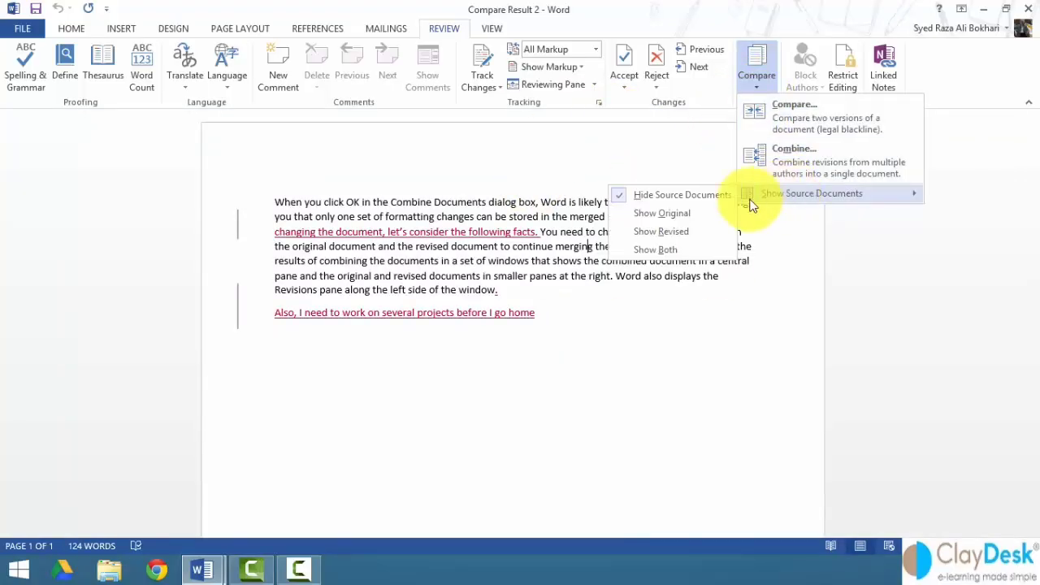
{"action": "left_click", "coordinate": [701, 238]}
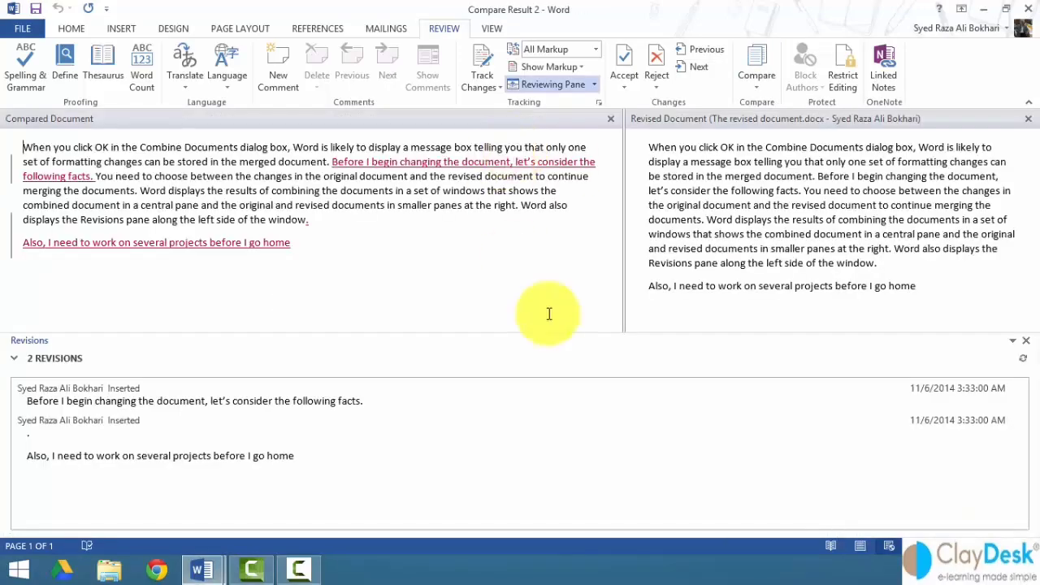
{"action": "left_click", "coordinate": [611, 119]}
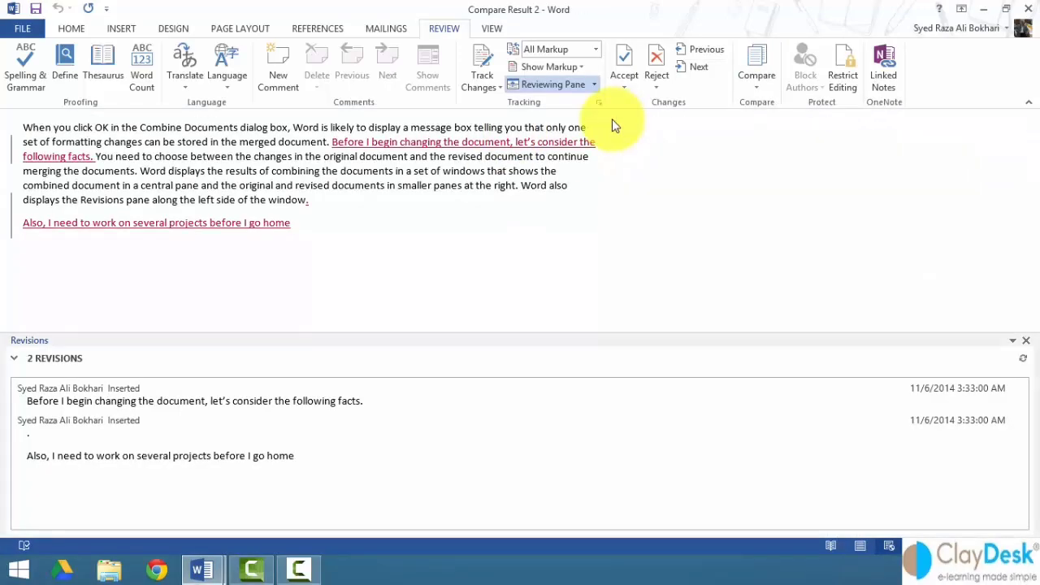
{"action": "left_click", "coordinate": [1025, 341]}
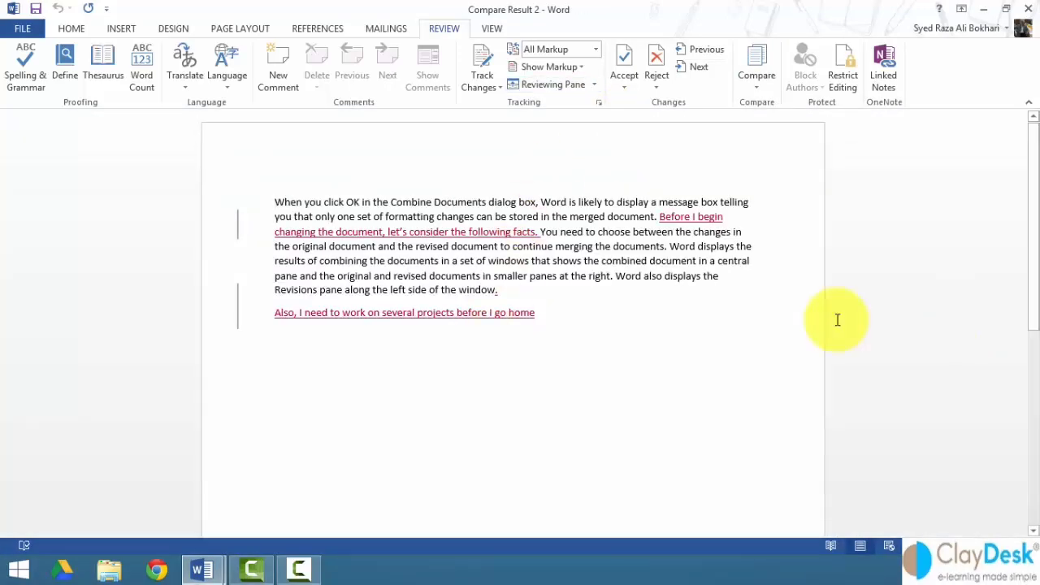
{"action": "left_click", "coordinate": [753, 88]}
{"action": "mouse_move", "coordinate": [743, 197]}
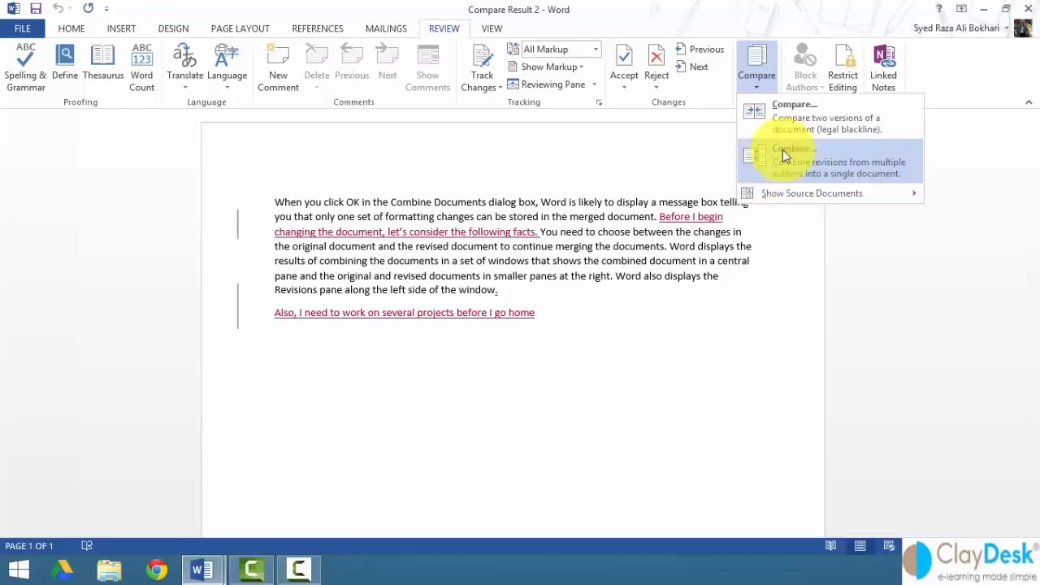
Step: Close Compare Result 2 with Don't Save and drop down the Compare menu in Document1
{"action": "left_click", "coordinate": [1028, 6]}
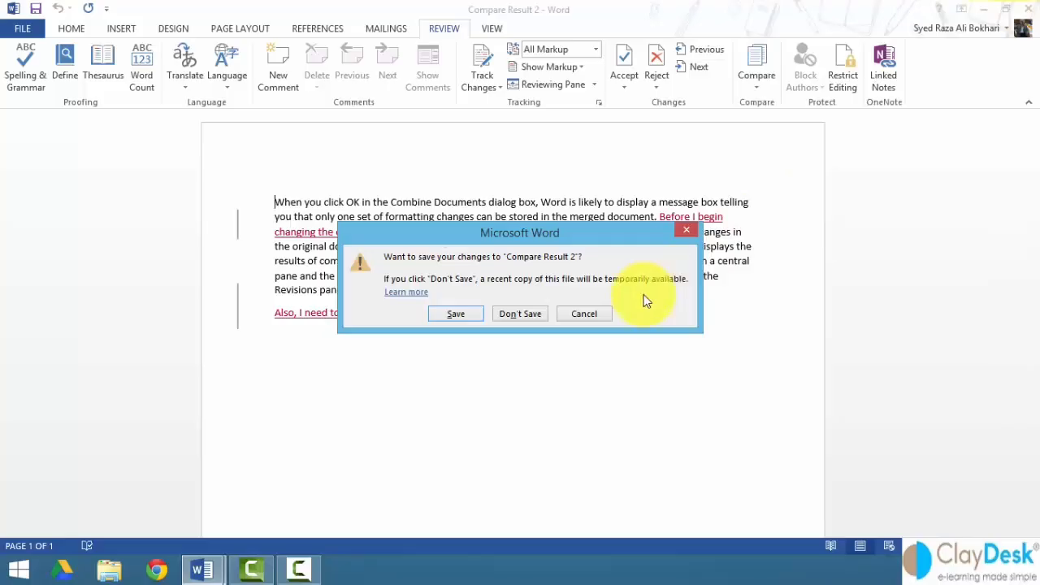
{"action": "left_click", "coordinate": [532, 317]}
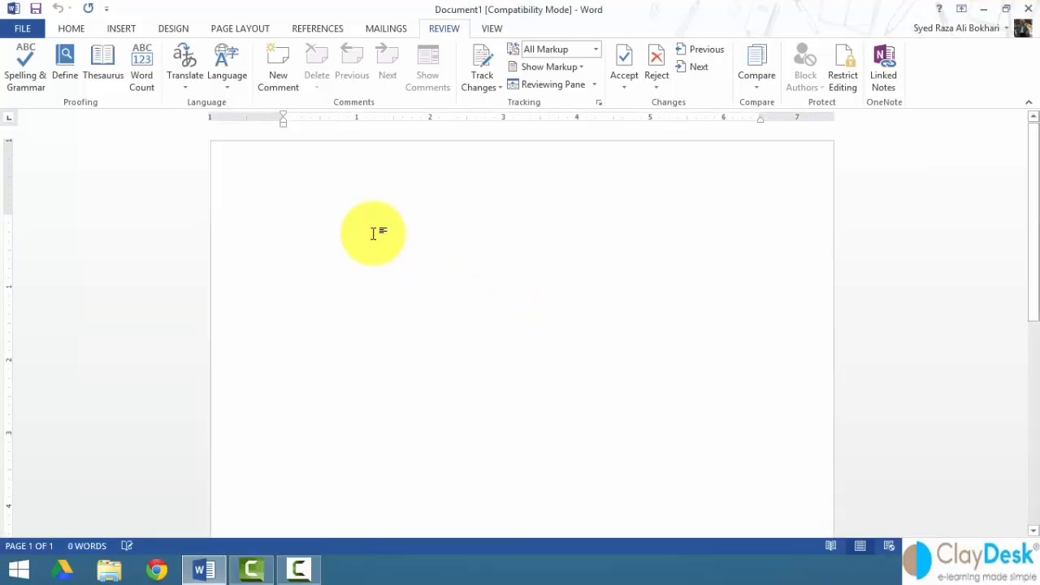
{"action": "left_click", "coordinate": [754, 87]}
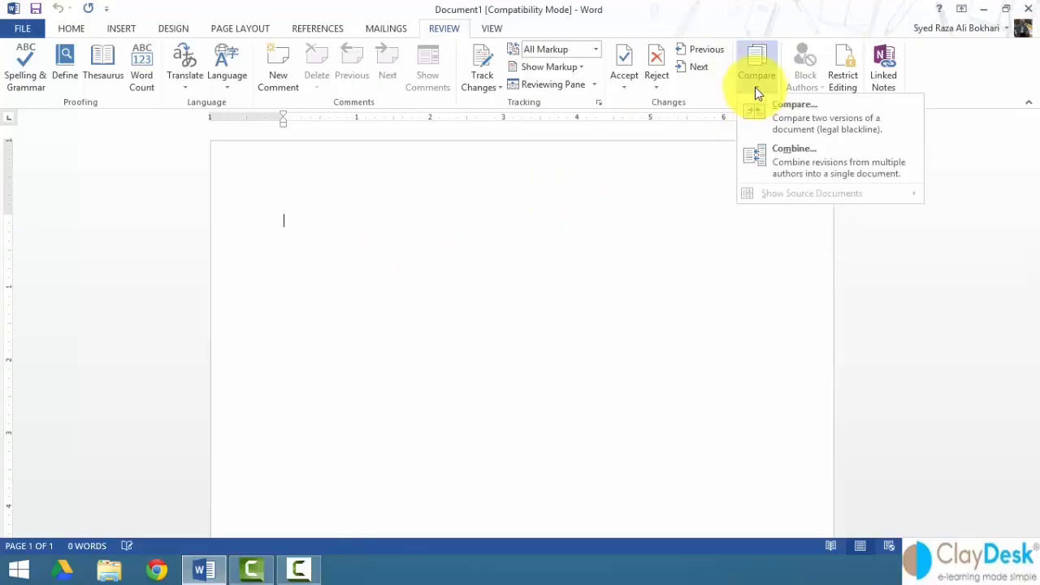
Step: Start Combine and set The original document.docx from the Desktop as the original
{"action": "left_click", "coordinate": [794, 162]}
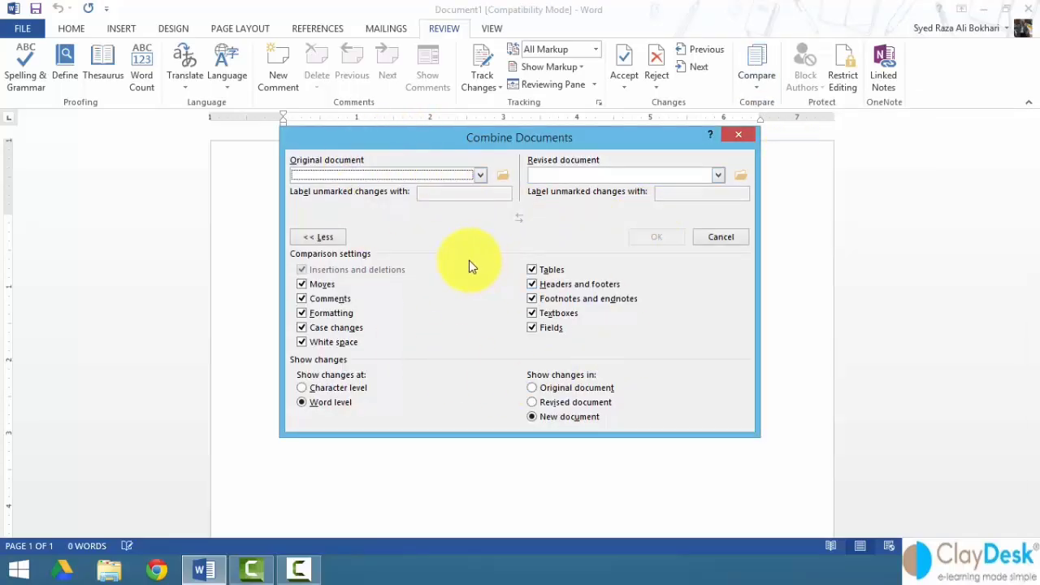
{"action": "left_click", "coordinate": [480, 175]}
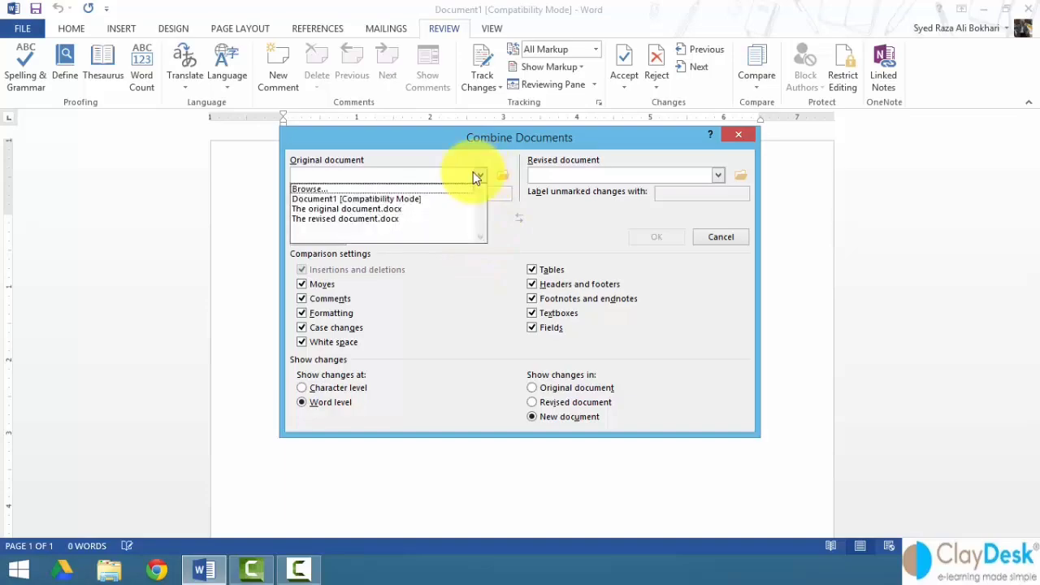
{"action": "left_click", "coordinate": [386, 189]}
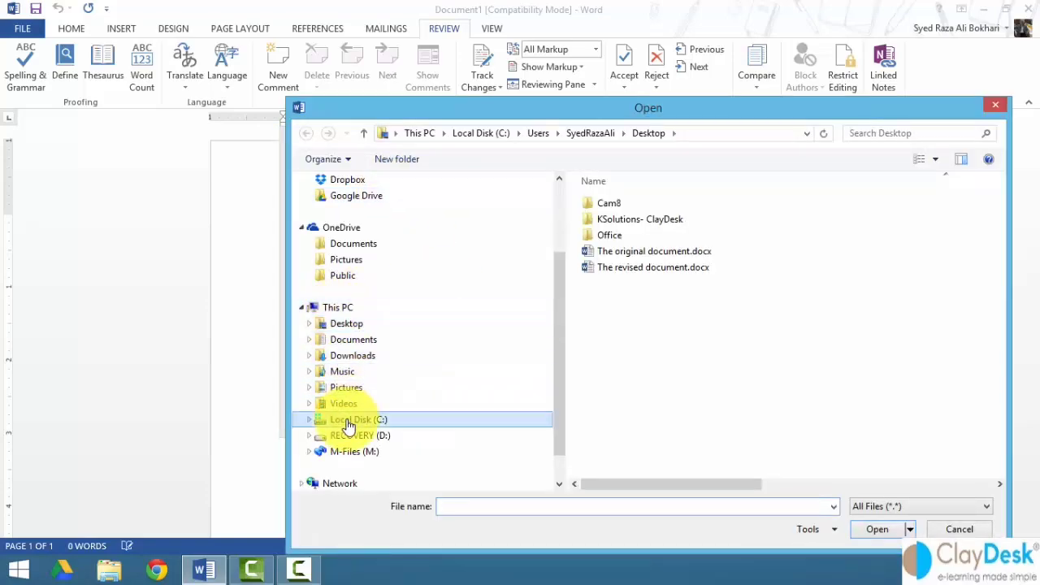
{"action": "left_click", "coordinate": [345, 323]}
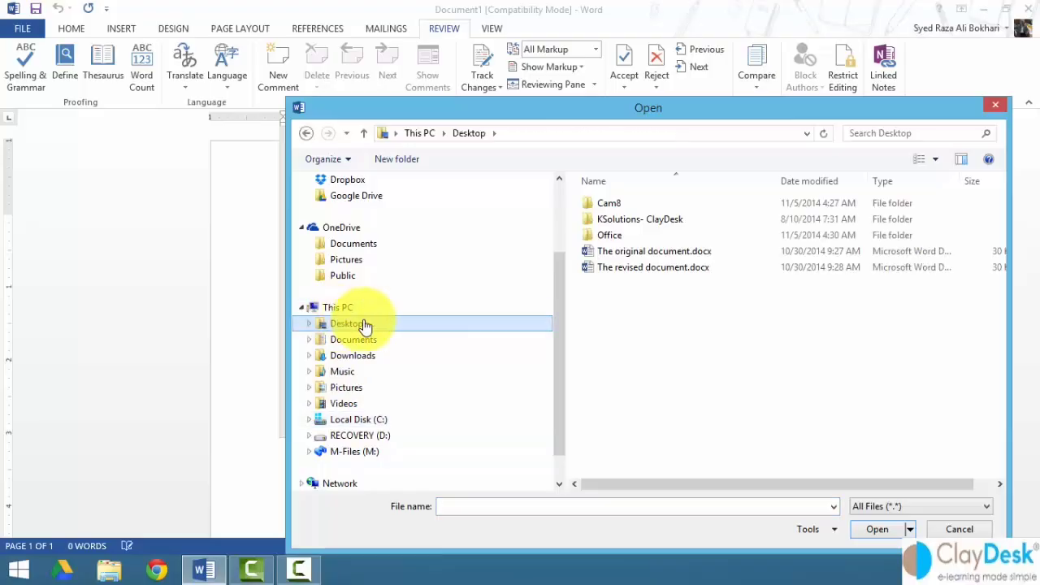
{"action": "left_click", "coordinate": [628, 251]}
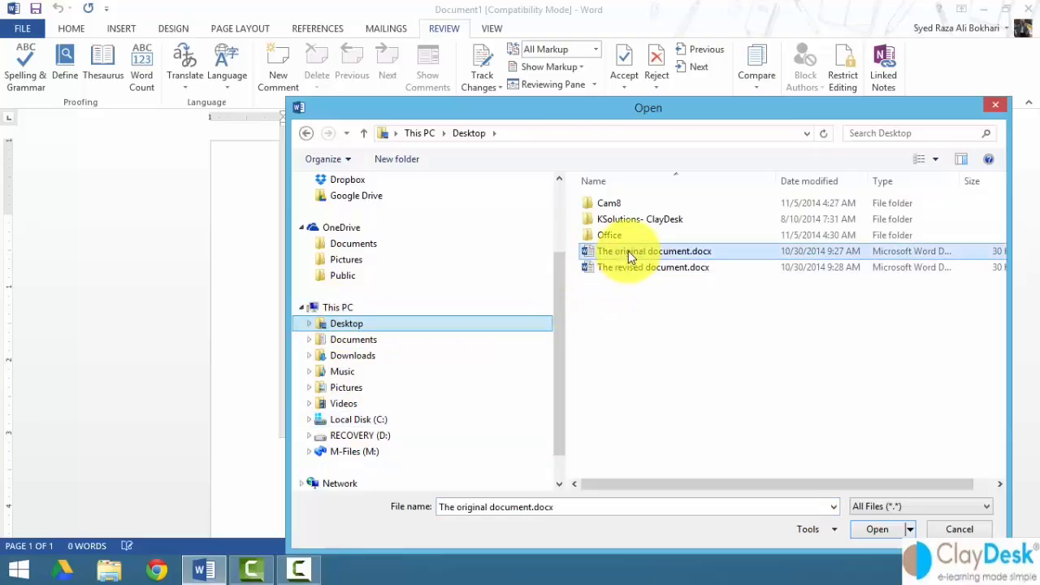
{"action": "left_click", "coordinate": [877, 533]}
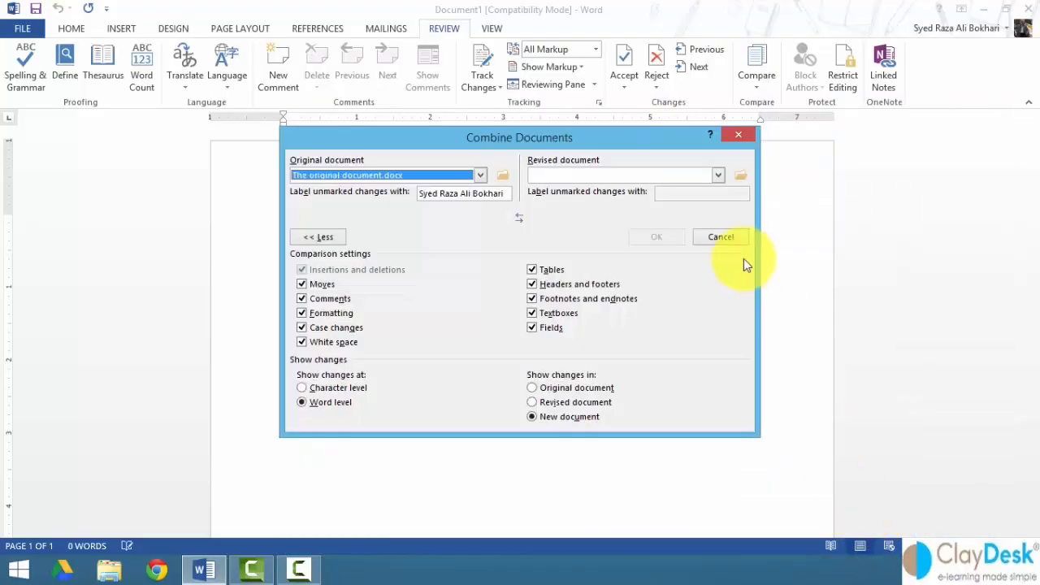
Step: Set The revised document.docx as the revised document
{"action": "left_click", "coordinate": [720, 183]}
{"action": "left_click", "coordinate": [617, 195]}
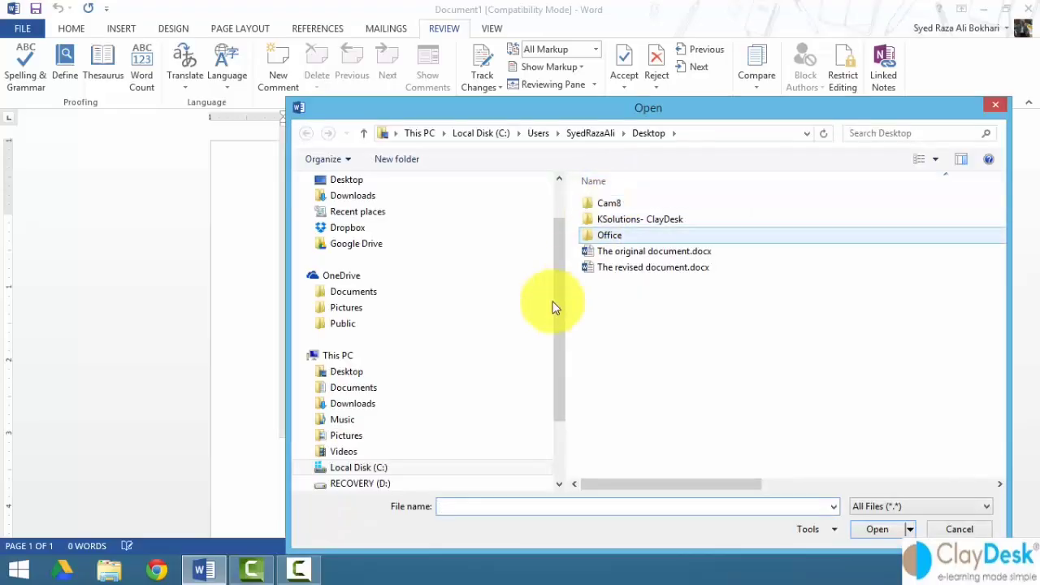
{"action": "left_click", "coordinate": [650, 269]}
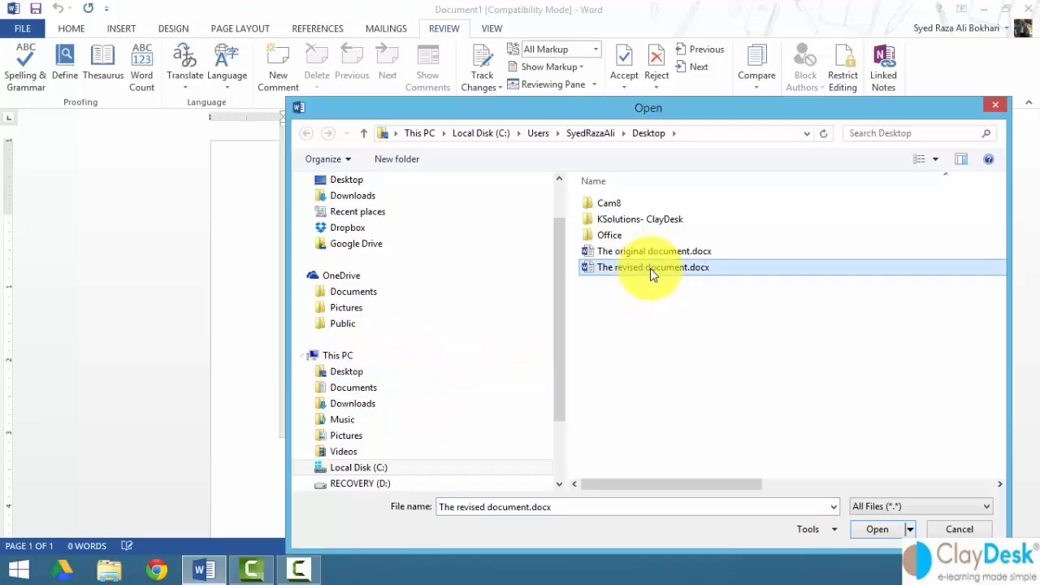
{"action": "left_click", "coordinate": [872, 530]}
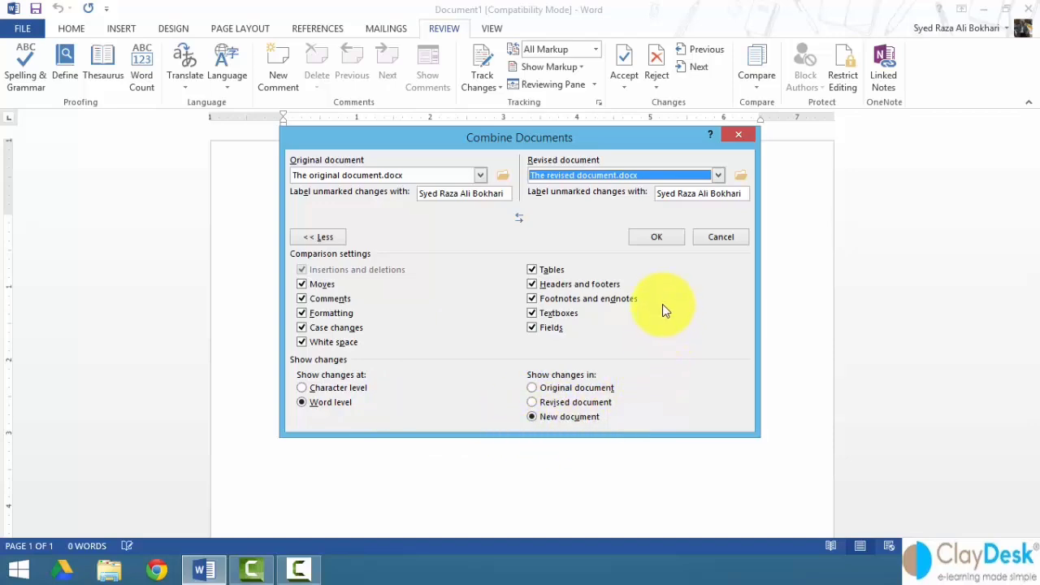
Step: Highlight the text in the original and revised changes-label fields
{"action": "left_click", "coordinate": [648, 243]}
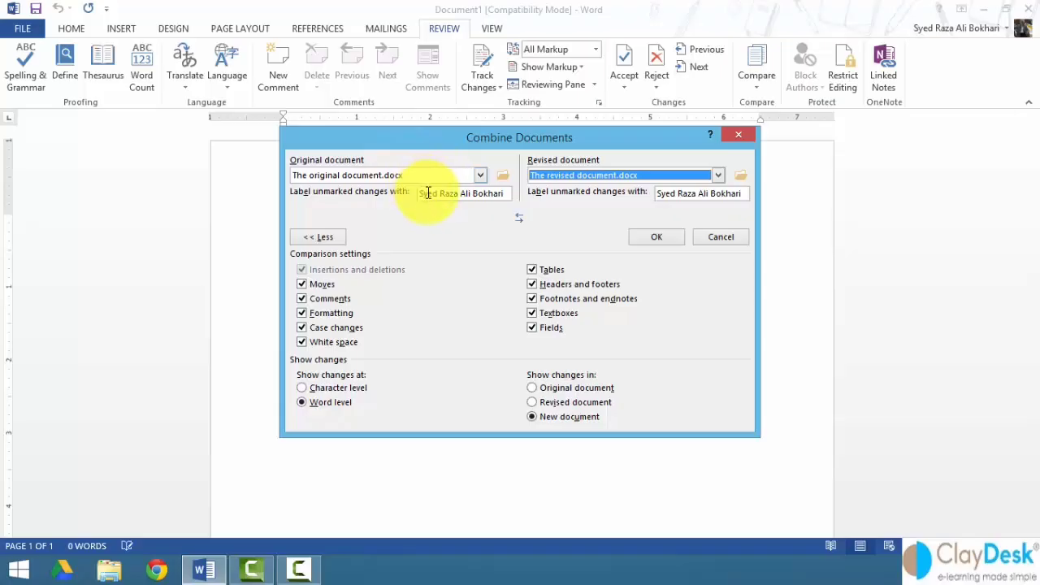
{"action": "left_click_drag", "start_coordinate": [421, 193], "coordinate": [458, 199]}
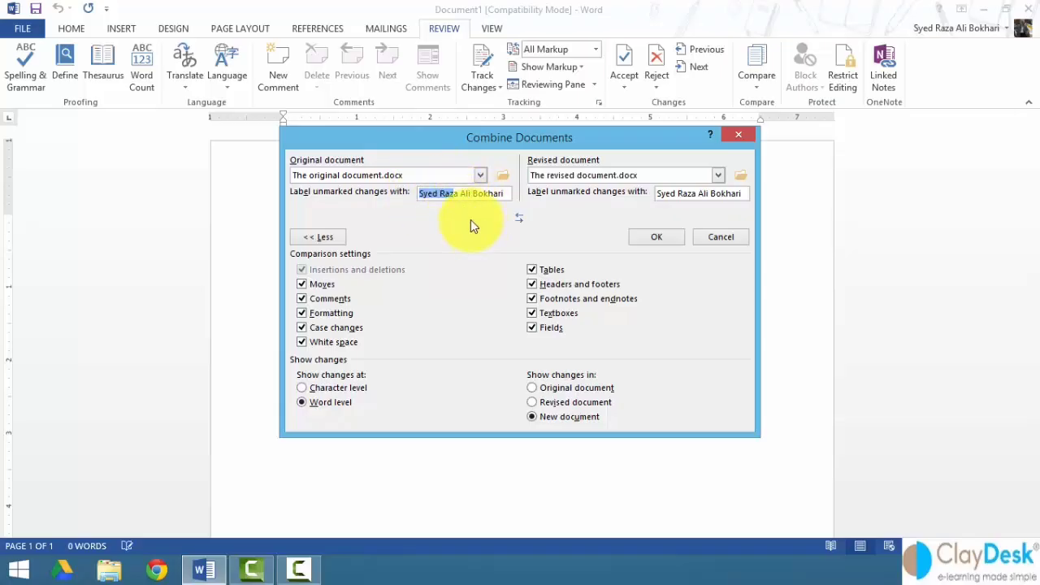
{"action": "left_click", "coordinate": [692, 192]}
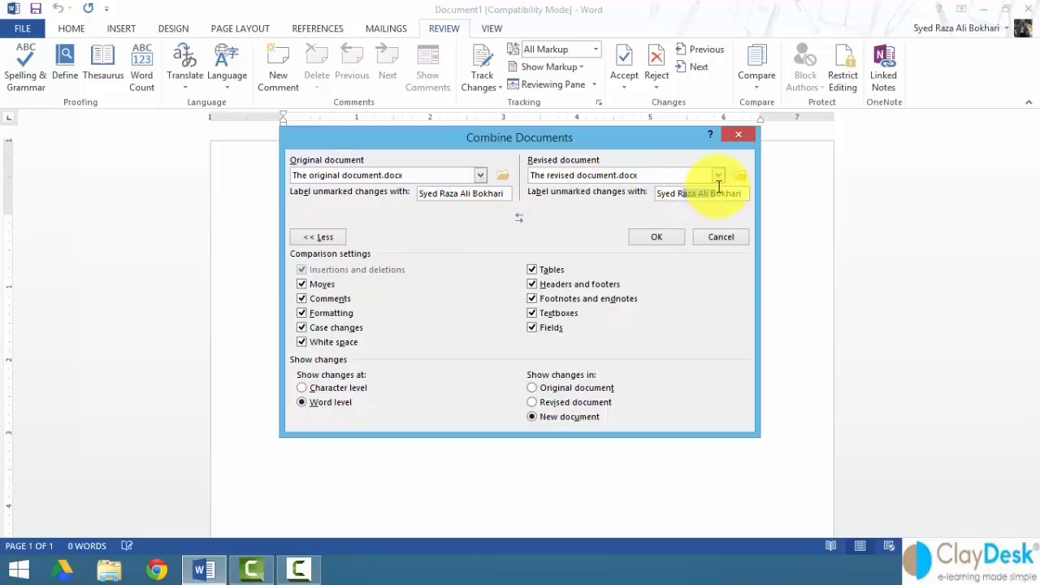
{"action": "left_click_drag", "start_coordinate": [718, 187], "coordinate": [704, 193]}
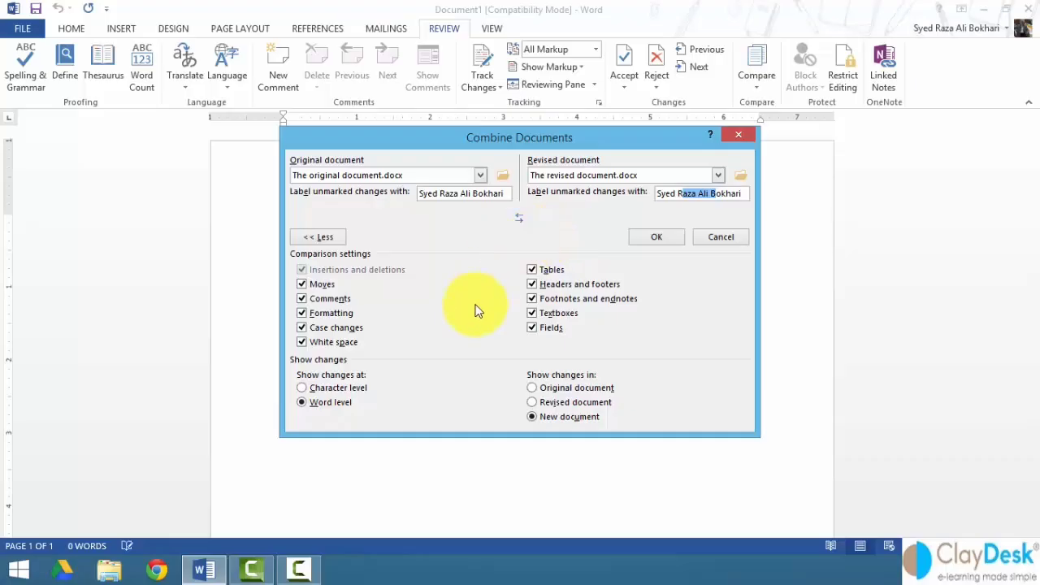
Step: Run the combine, show both source documents, and accept the 'Before I begin…' inserted sentence
{"action": "left_click", "coordinate": [658, 238]}
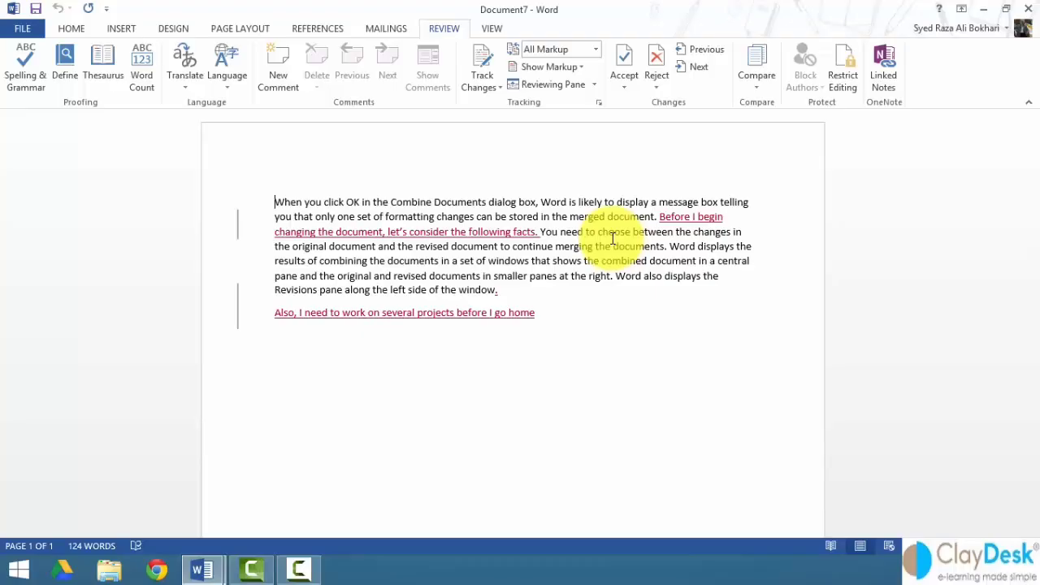
{"action": "left_click", "coordinate": [752, 89]}
{"action": "mouse_move", "coordinate": [743, 193]}
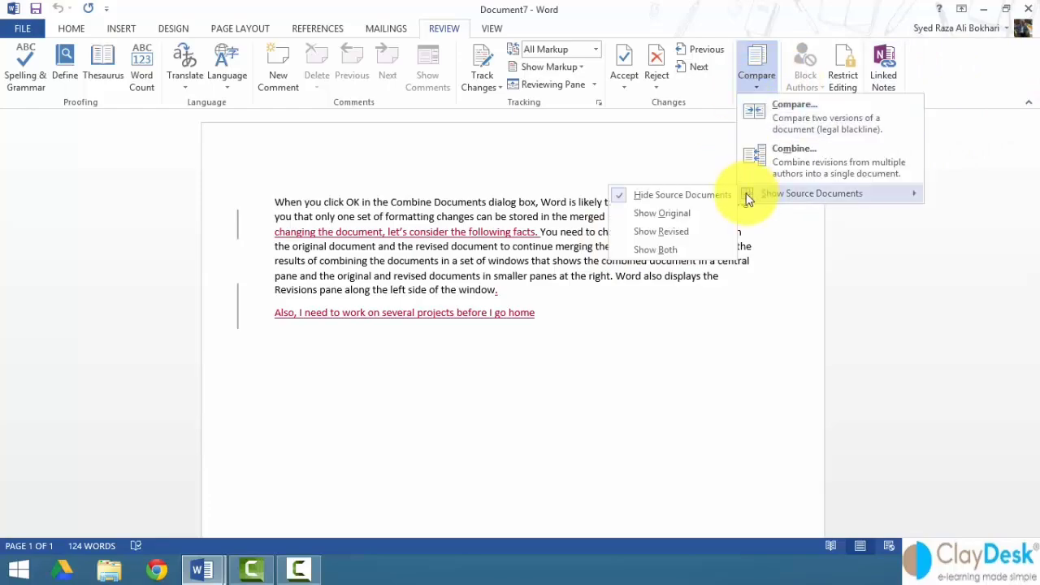
{"action": "left_click", "coordinate": [675, 248]}
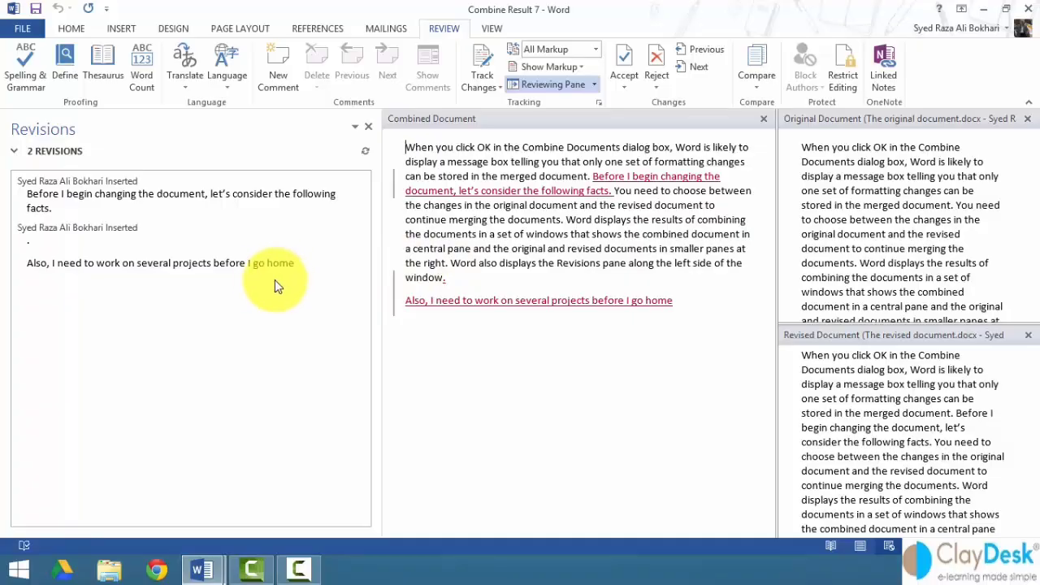
{"action": "left_click", "coordinate": [621, 73]}
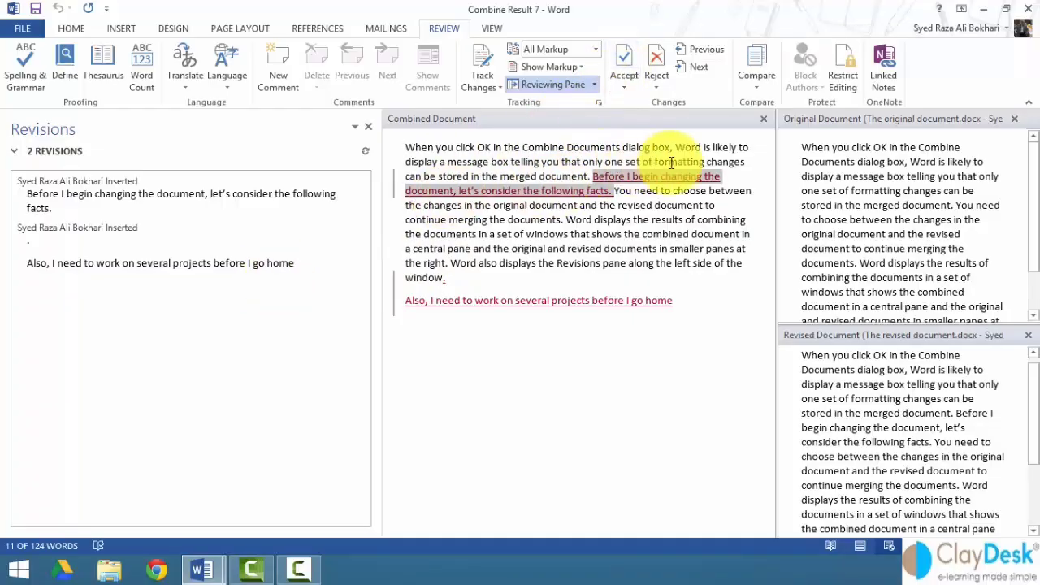
{"action": "left_click", "coordinate": [623, 69]}
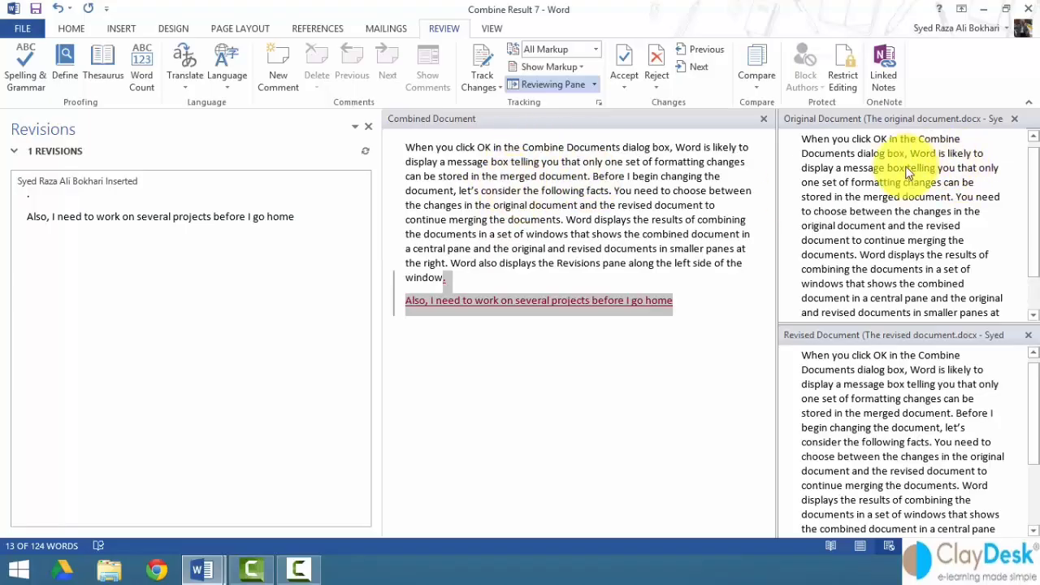
Step: Accept the remaining inserted 'Also…' line, then close the Revisions pane
{"action": "left_click", "coordinate": [821, 139]}
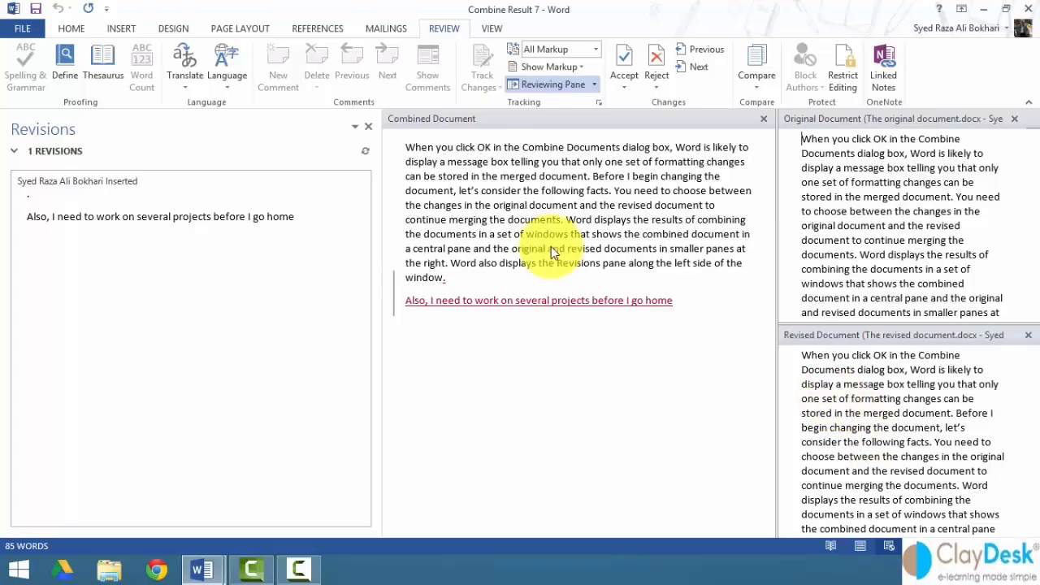
{"action": "left_click", "coordinate": [413, 207]}
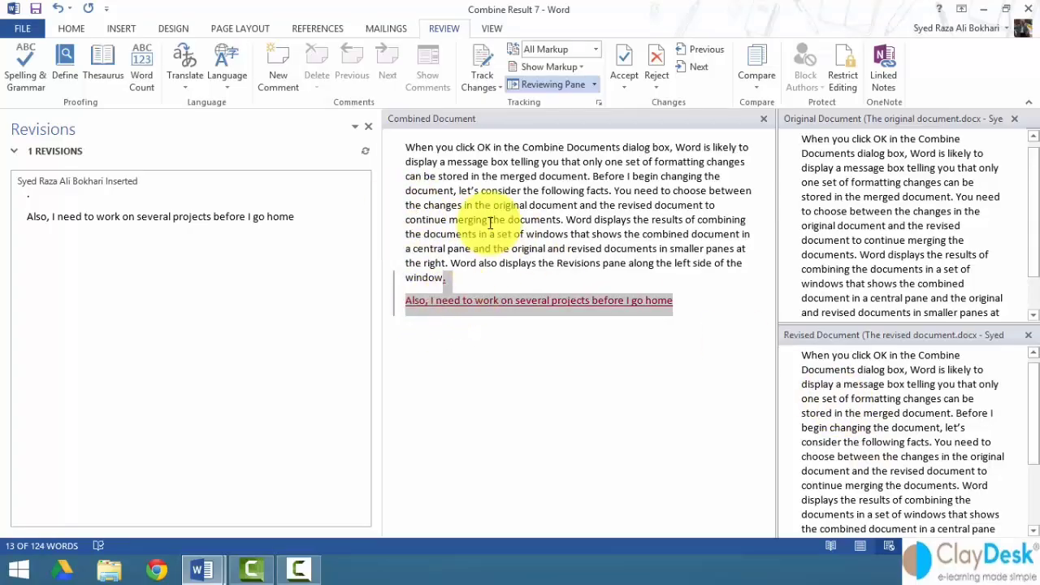
{"action": "left_click", "coordinate": [626, 62]}
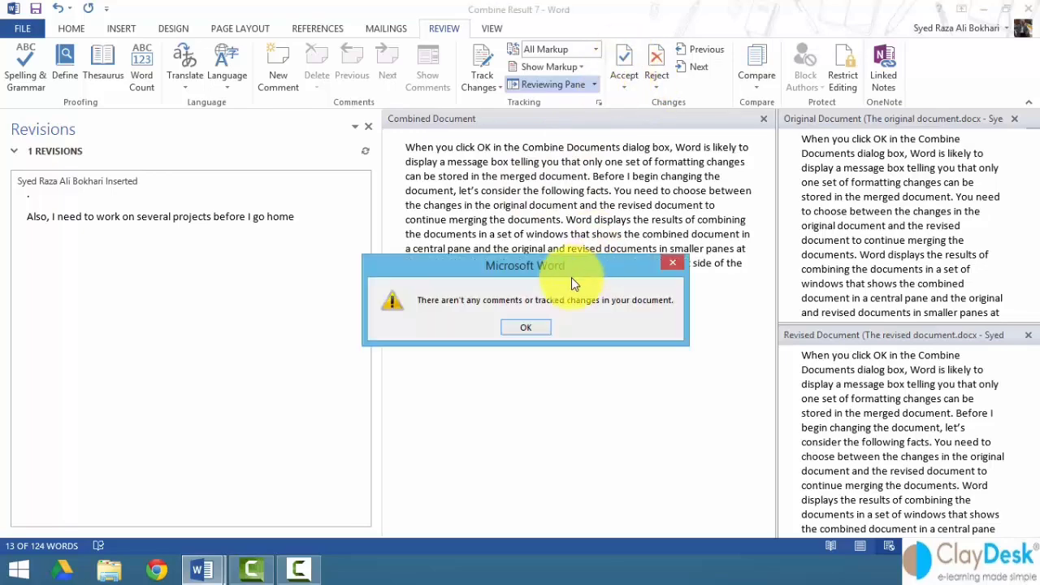
{"action": "left_click", "coordinate": [526, 327]}
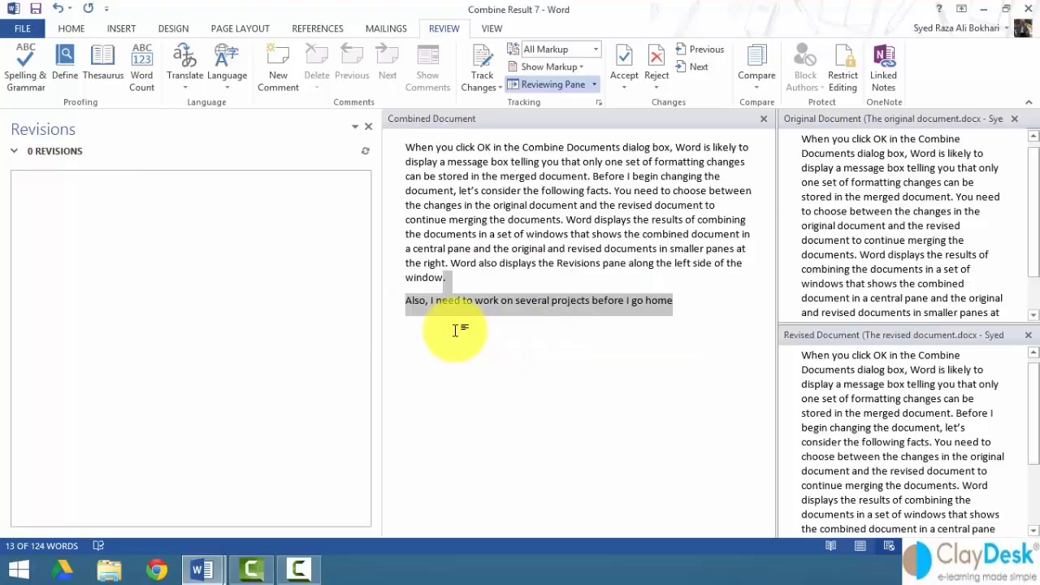
{"action": "left_click", "coordinate": [482, 205]}
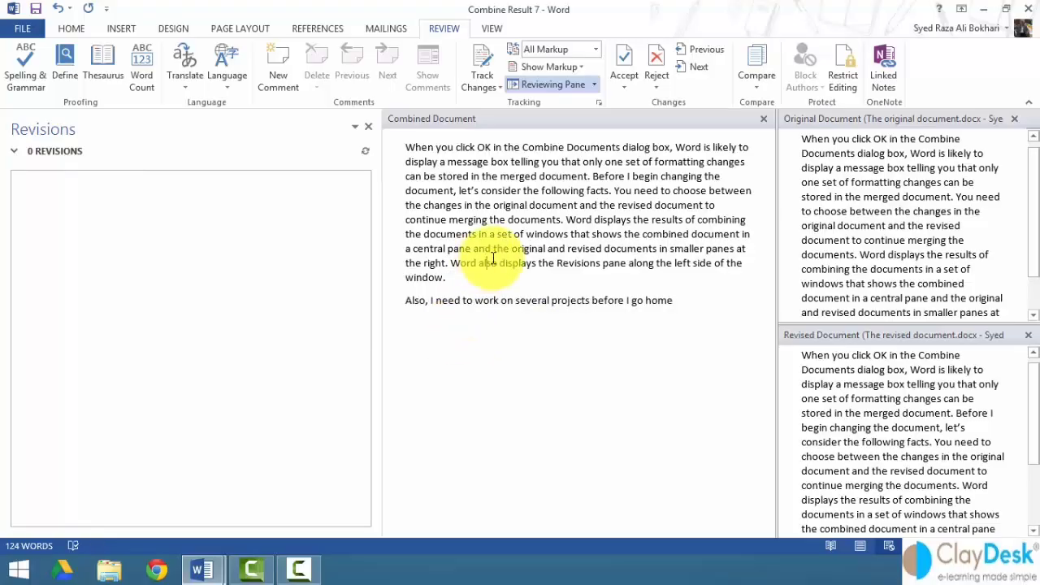
{"action": "left_click", "coordinate": [368, 126]}
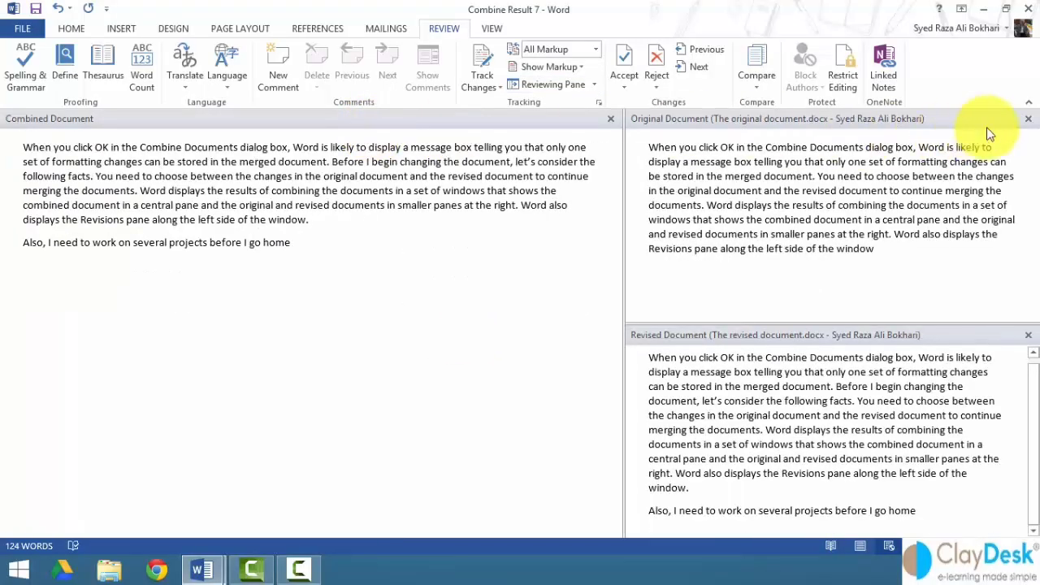
Step: Close the Original Document and Revised Document panes so only Combine Result 7 shows
{"action": "left_click", "coordinate": [1028, 119]}
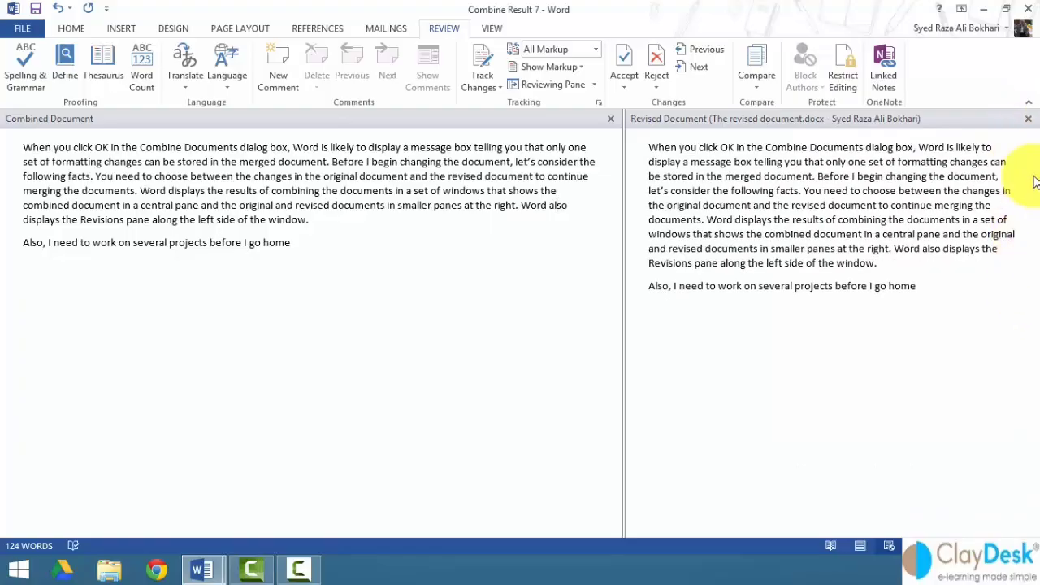
{"action": "left_click", "coordinate": [1028, 118]}
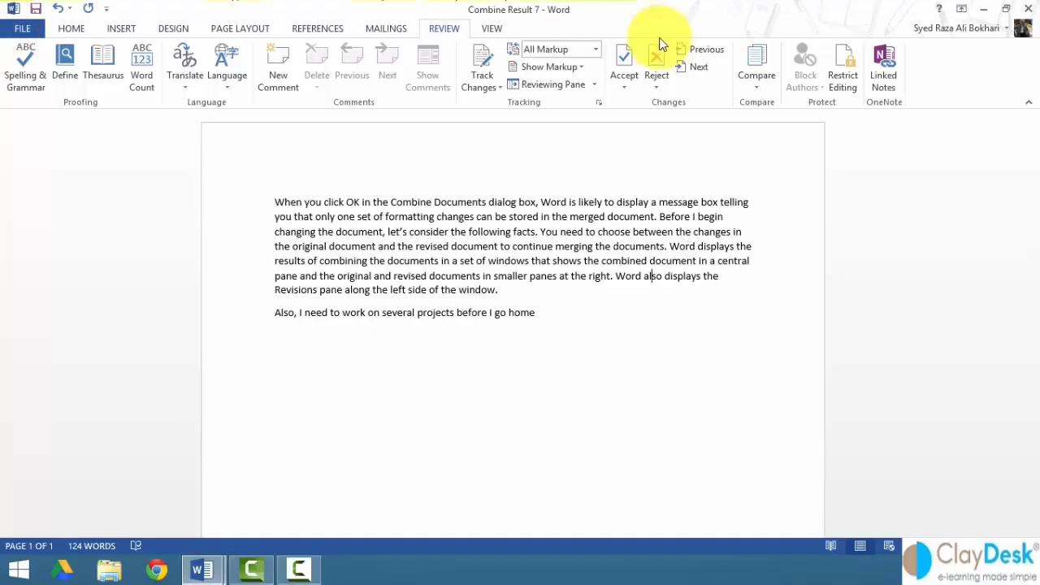
Step: Choose Combine from the Review tab's Compare menu
{"action": "left_click", "coordinate": [757, 87]}
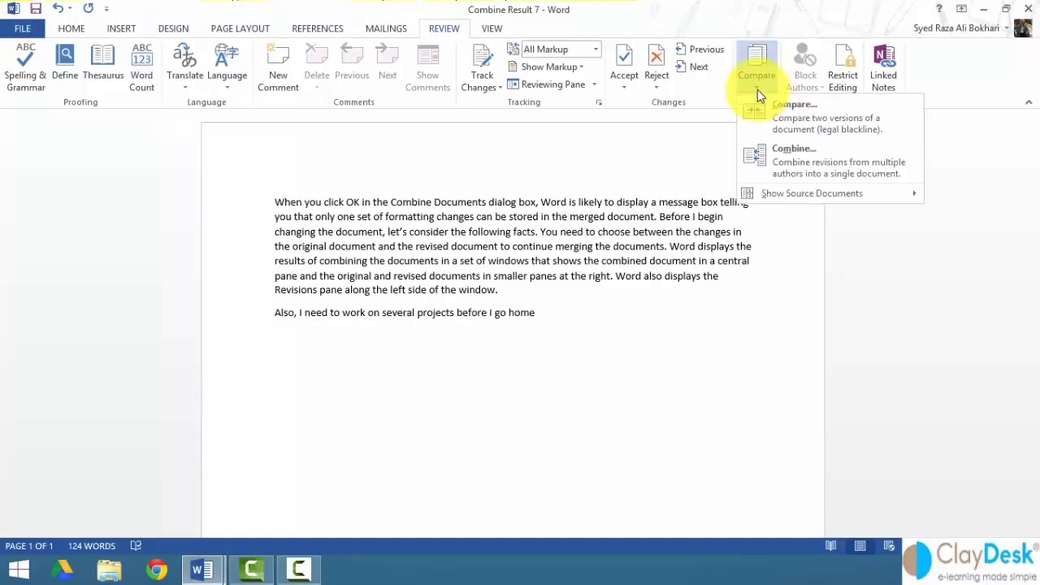
{"action": "left_click", "coordinate": [784, 152]}
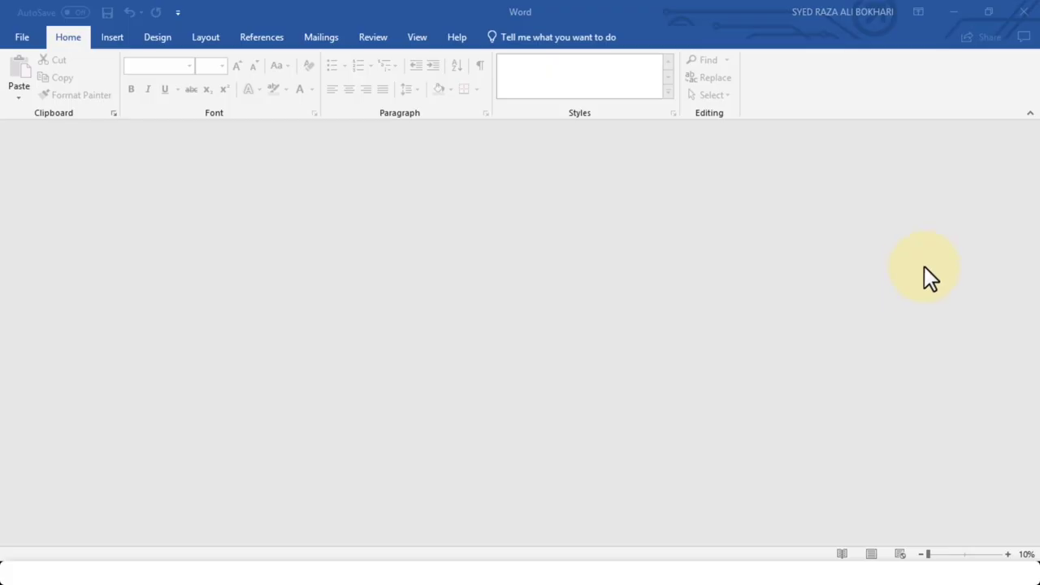
Step: Open About_ClayDesk.docx from the Documents list under This PC
{"action": "left_click", "coordinate": [23, 38]}
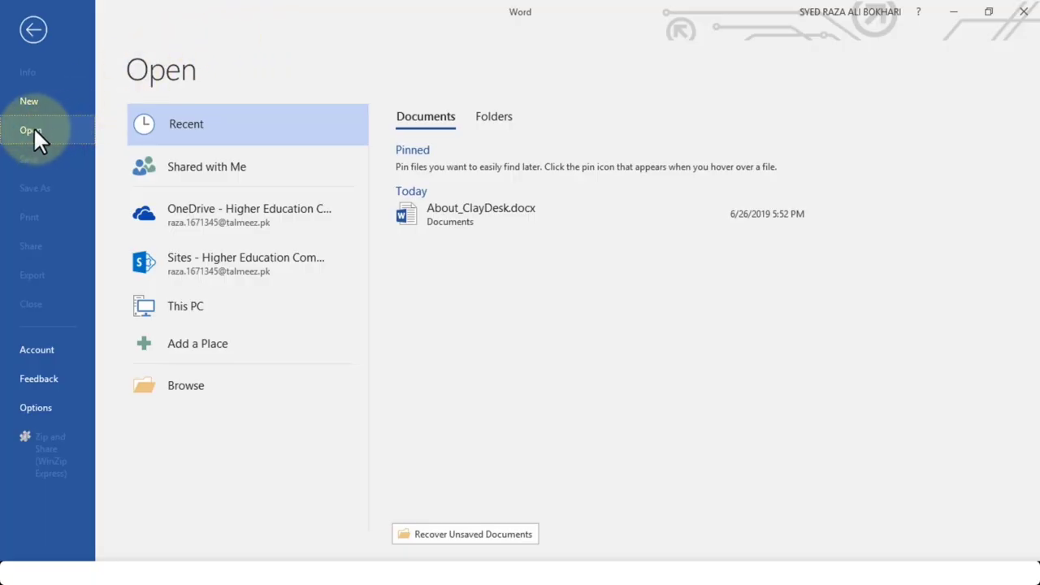
{"action": "left_click", "coordinate": [228, 303]}
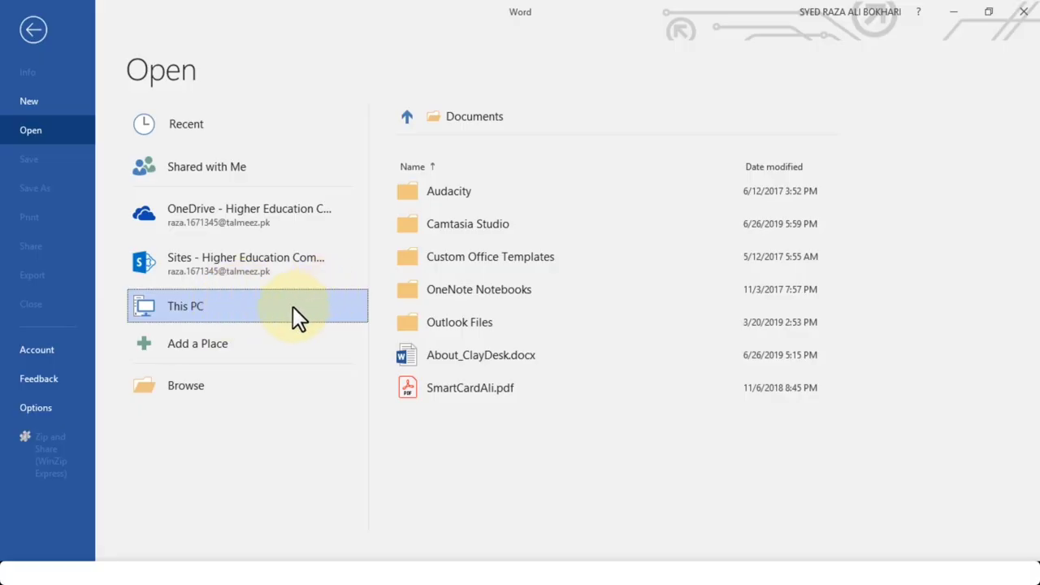
{"action": "left_click", "coordinate": [547, 358]}
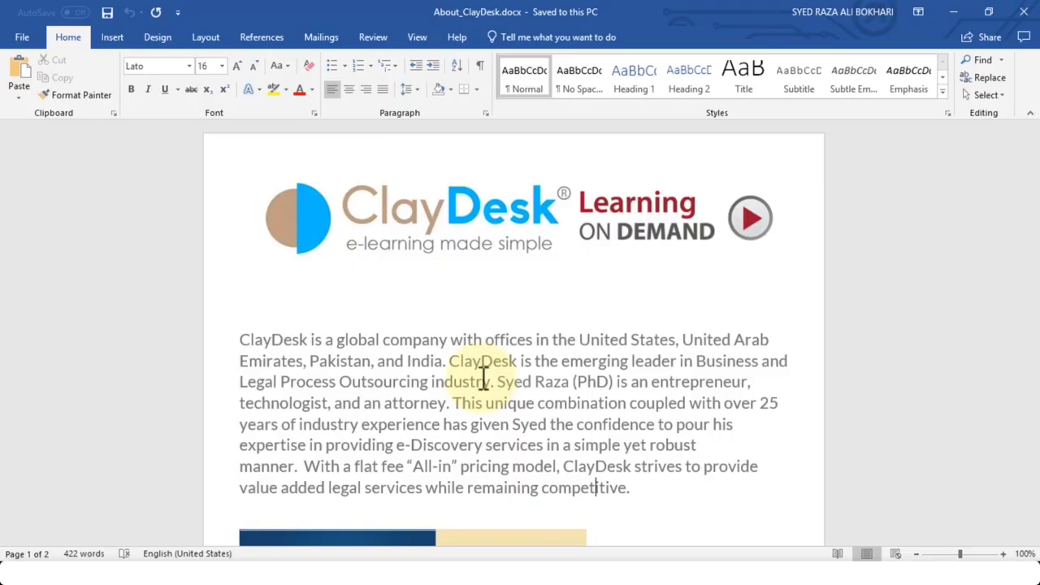
{"action": "left_click", "coordinate": [642, 497]}
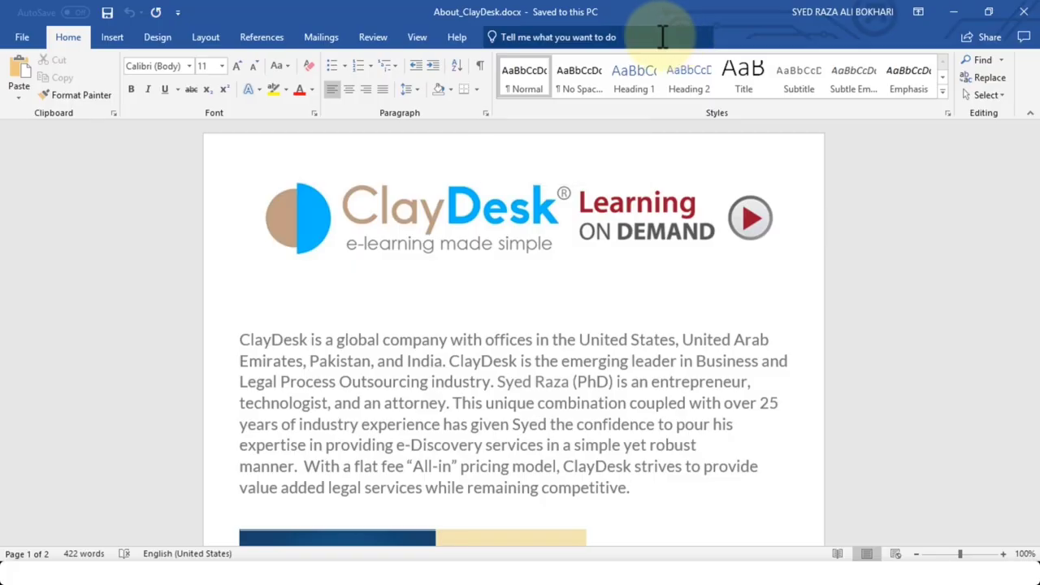
{"action": "left_click", "coordinate": [652, 37]}
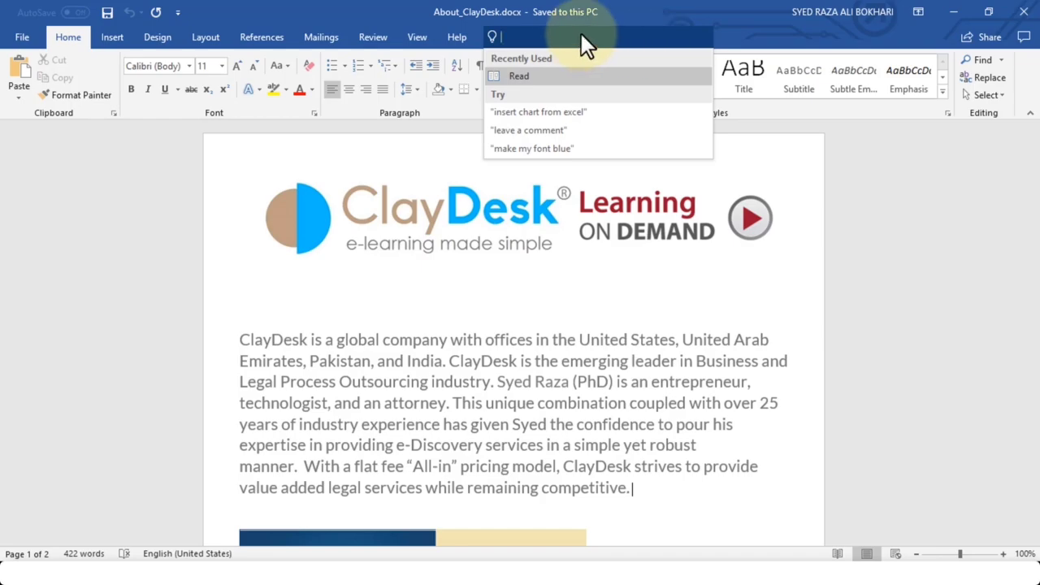
{"action": "type", "text": "read"}
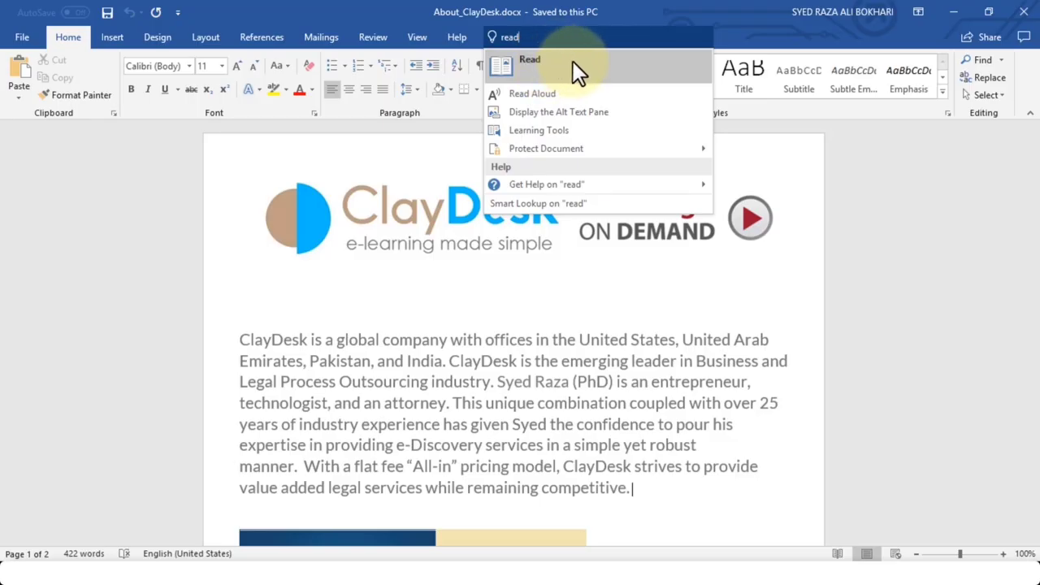
{"action": "left_click", "coordinate": [572, 63]}
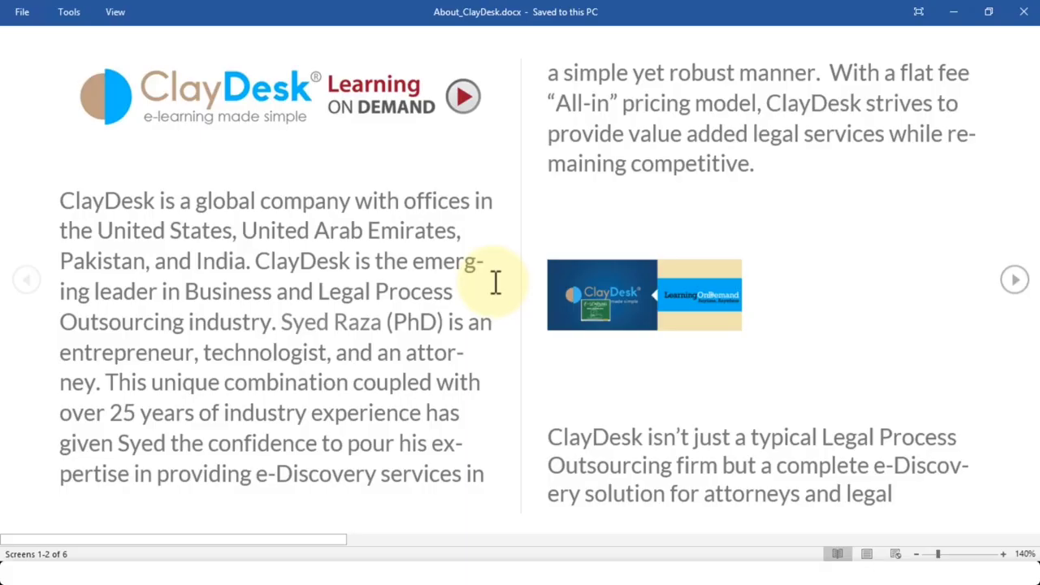
{"action": "scroll", "coordinate": [789, 301], "scroll_direction": "down", "scroll_amount": 4}
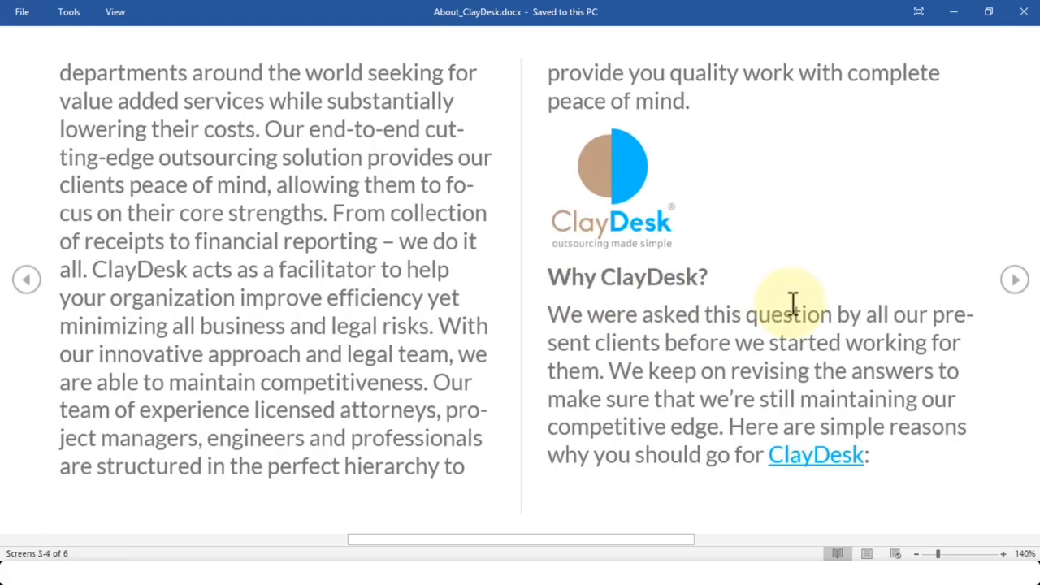
{"action": "scroll", "coordinate": [793, 302], "scroll_direction": "down", "scroll_amount": 2}
{"action": "scroll", "coordinate": [793, 302], "scroll_direction": "up", "scroll_amount": 6}
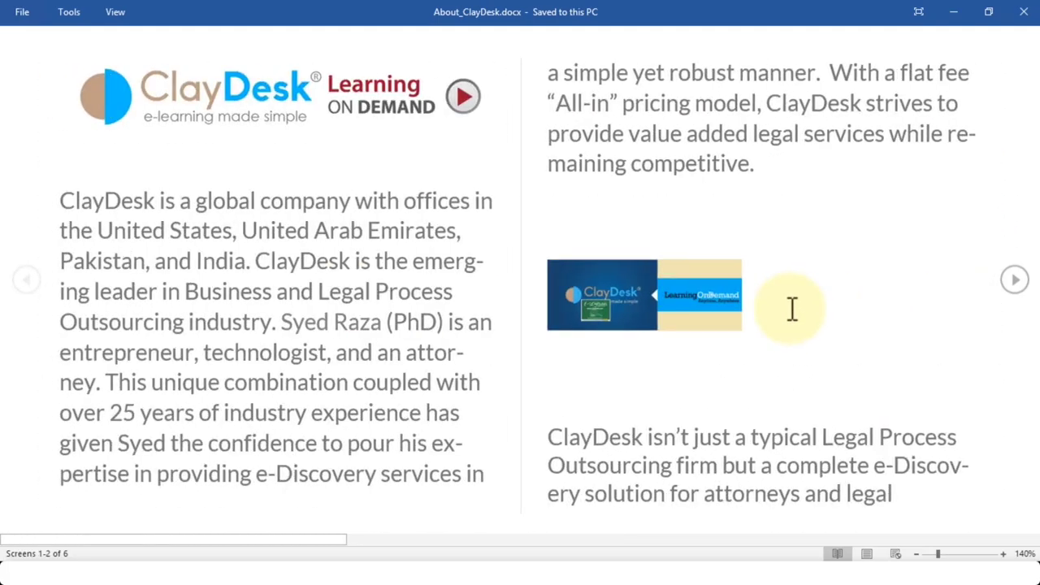
{"action": "left_click", "coordinate": [868, 554]}
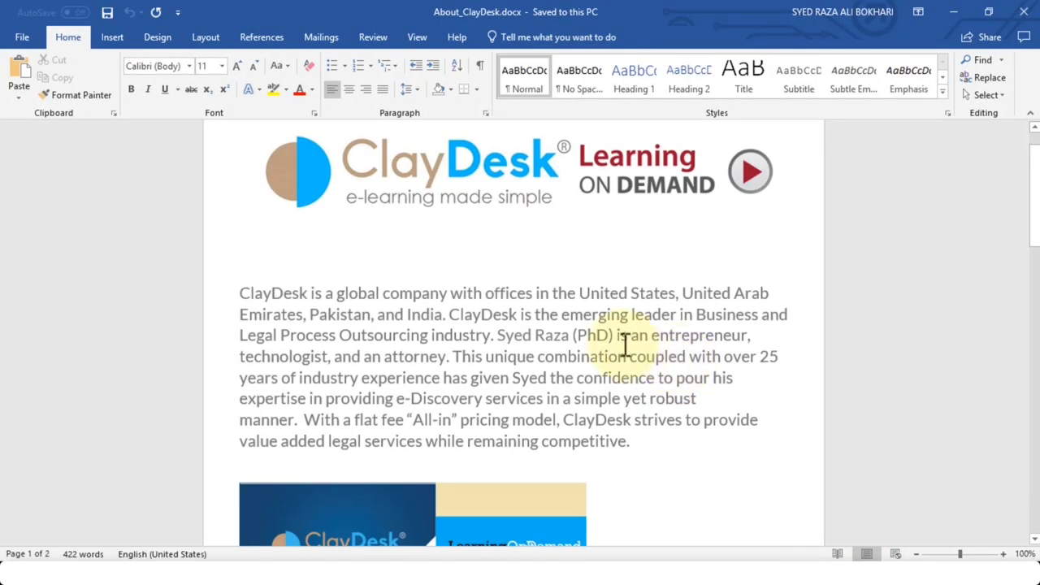
{"action": "left_click", "coordinate": [657, 441]}
{"action": "scroll", "coordinate": [661, 442], "scroll_direction": "up", "scroll_amount": 1}
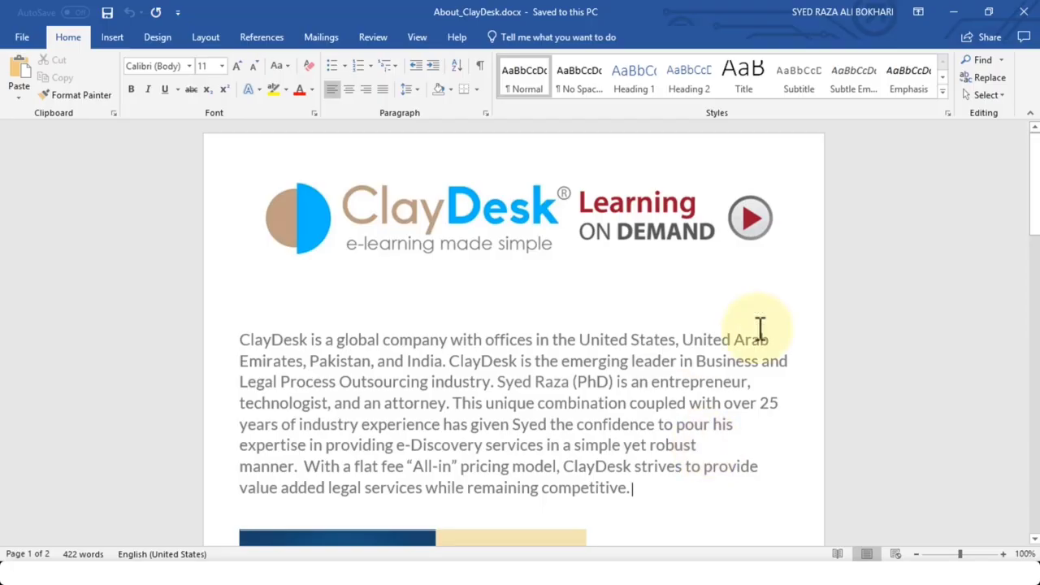
{"action": "left_click", "coordinate": [619, 37]}
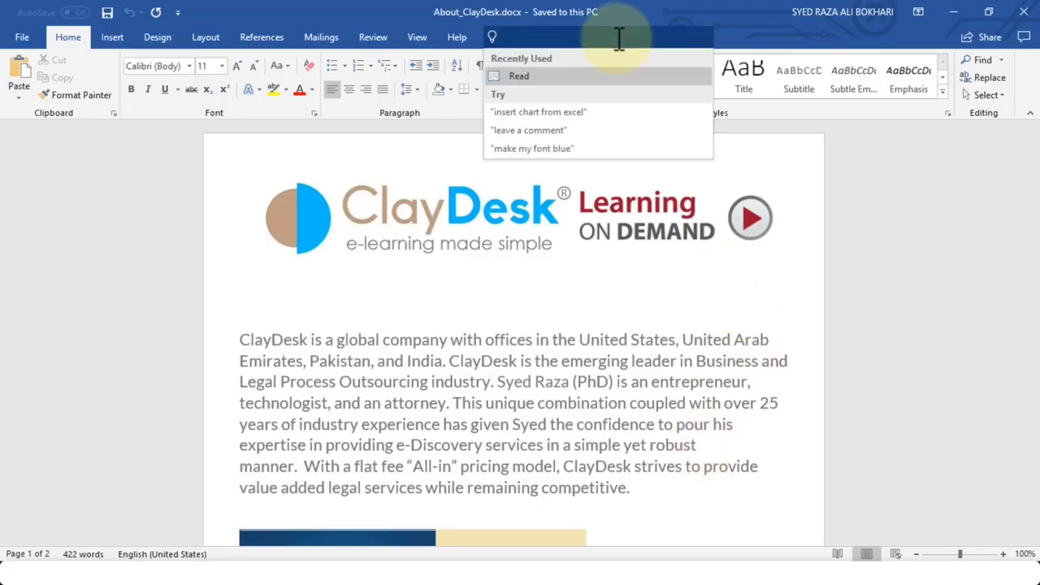
{"action": "type", "text": "marg"}
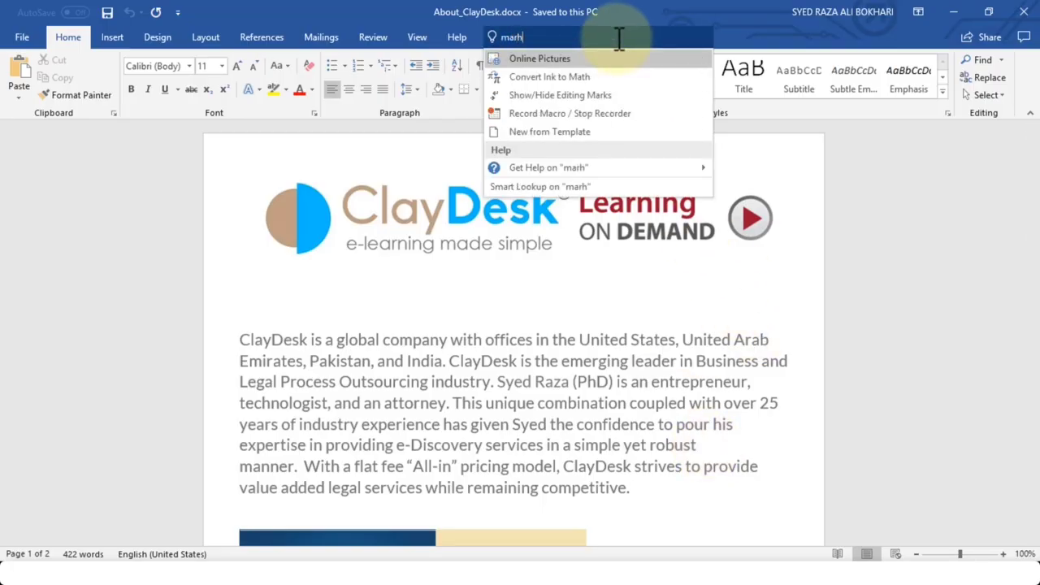
{"action": "type", "text": "in"}
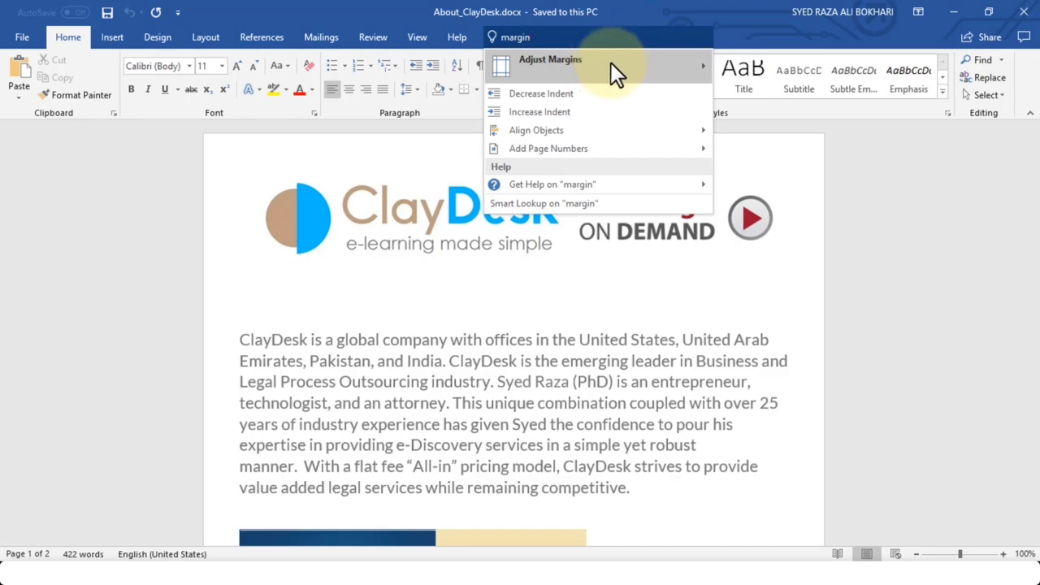
{"action": "mouse_move", "coordinate": [623, 62]}
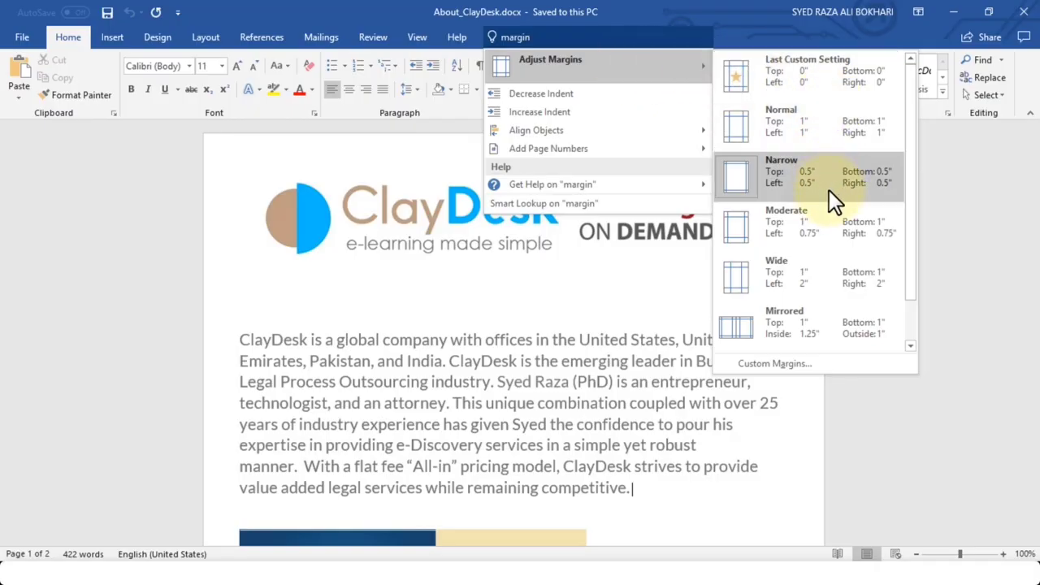
{"action": "scroll", "coordinate": [831, 199], "scroll_direction": "down", "scroll_amount": 1}
{"action": "scroll", "coordinate": [829, 195], "scroll_direction": "up", "scroll_amount": 1}
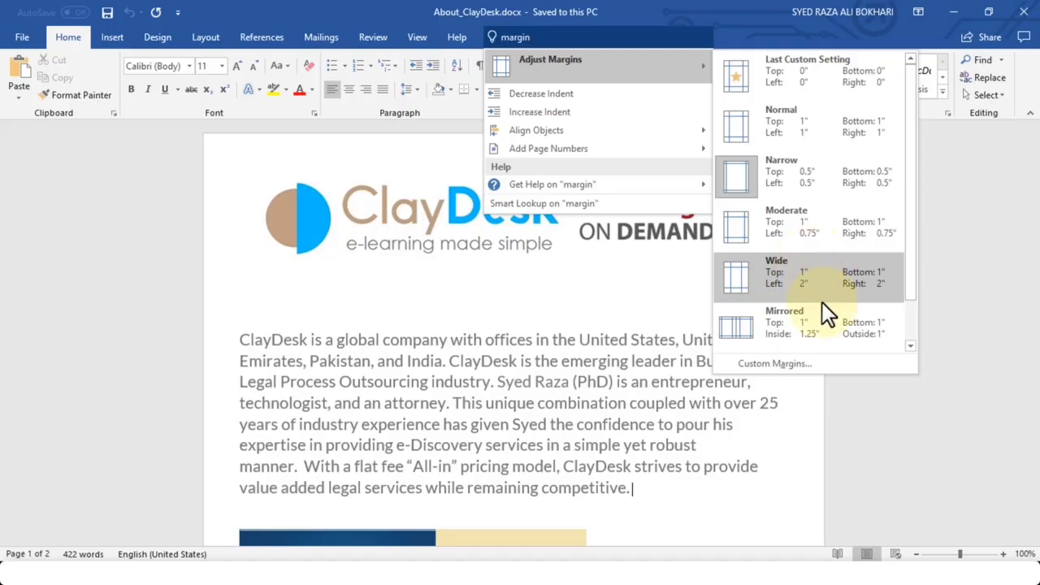
{"action": "scroll", "coordinate": [822, 308], "scroll_direction": "down", "scroll_amount": 1}
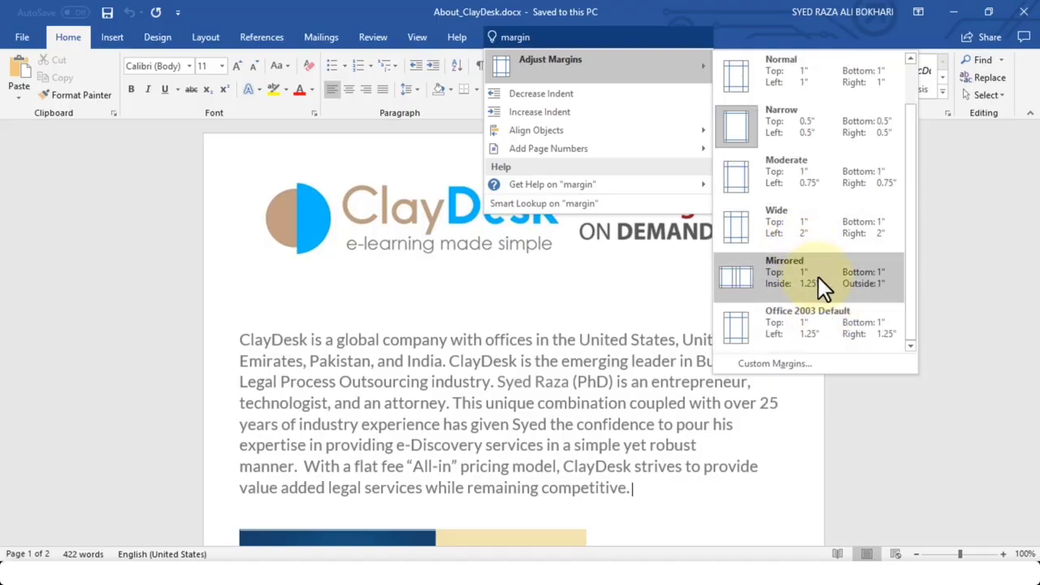
{"action": "left_click_drag", "start_coordinate": [910, 228], "coordinate": [908, 185]}
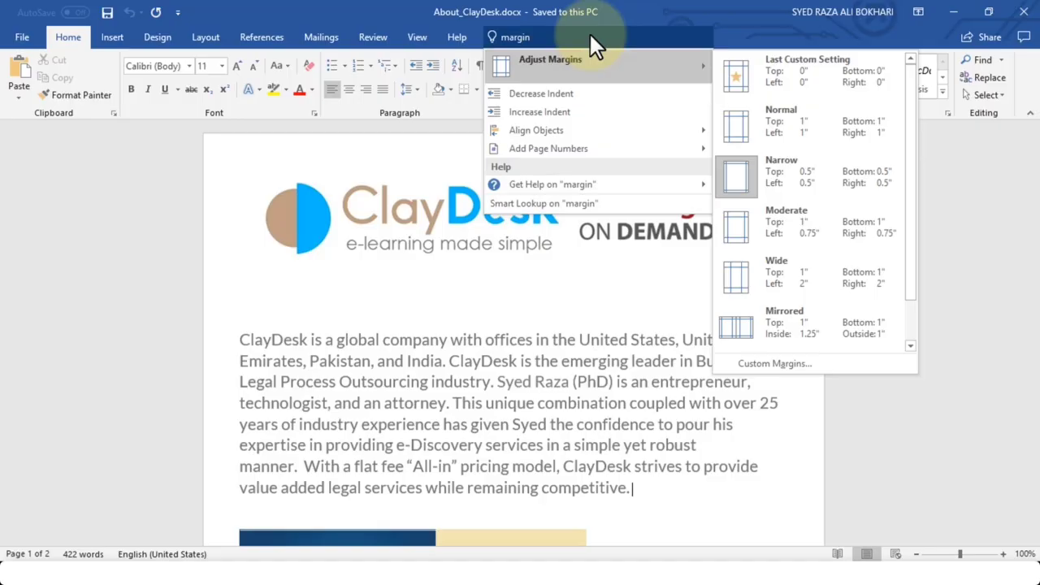
{"action": "left_click", "coordinate": [206, 40]}
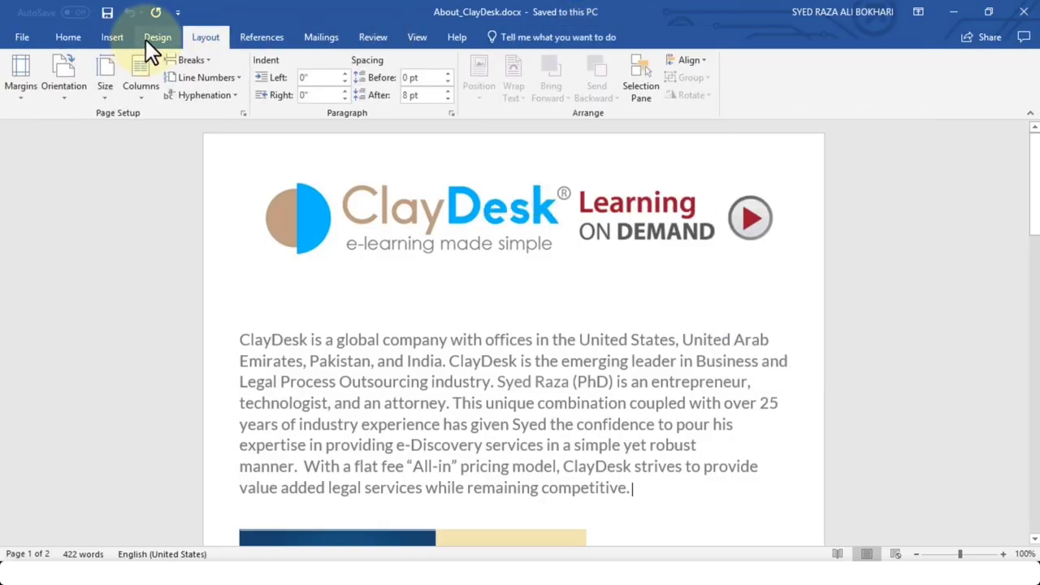
{"action": "left_click", "coordinate": [147, 39]}
{"action": "left_click", "coordinate": [96, 36]}
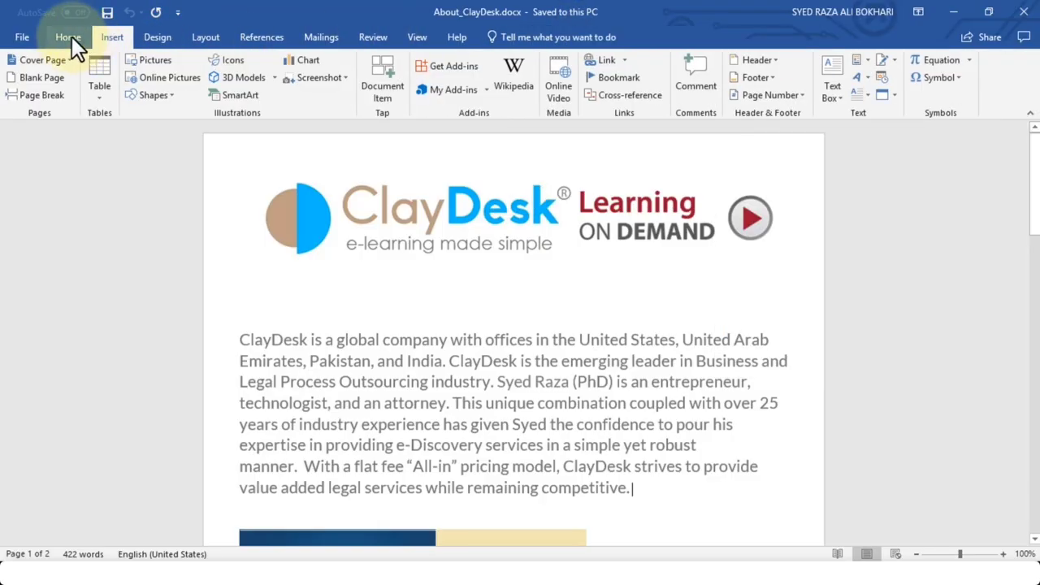
{"action": "left_click", "coordinate": [70, 37]}
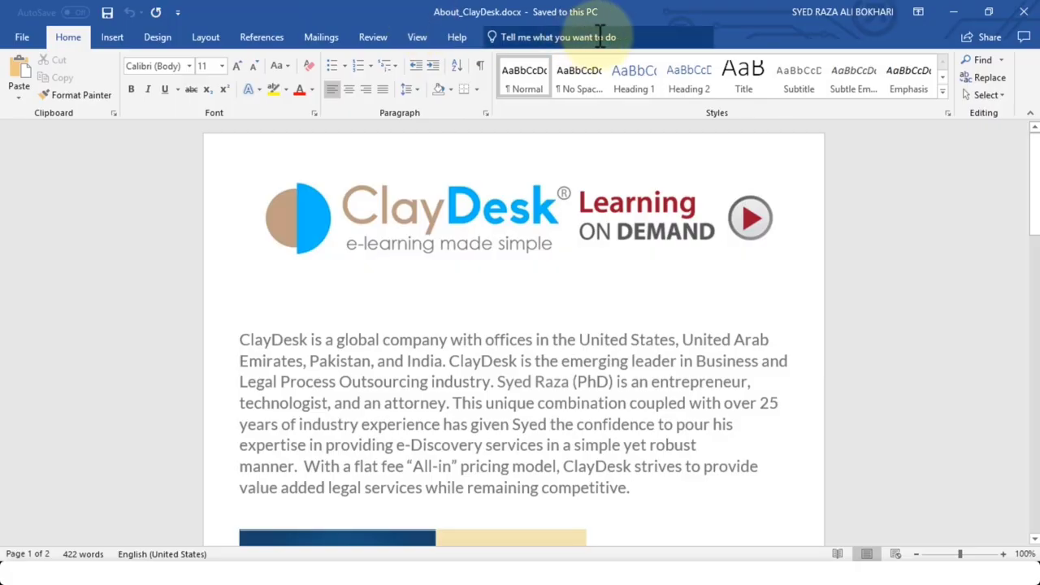
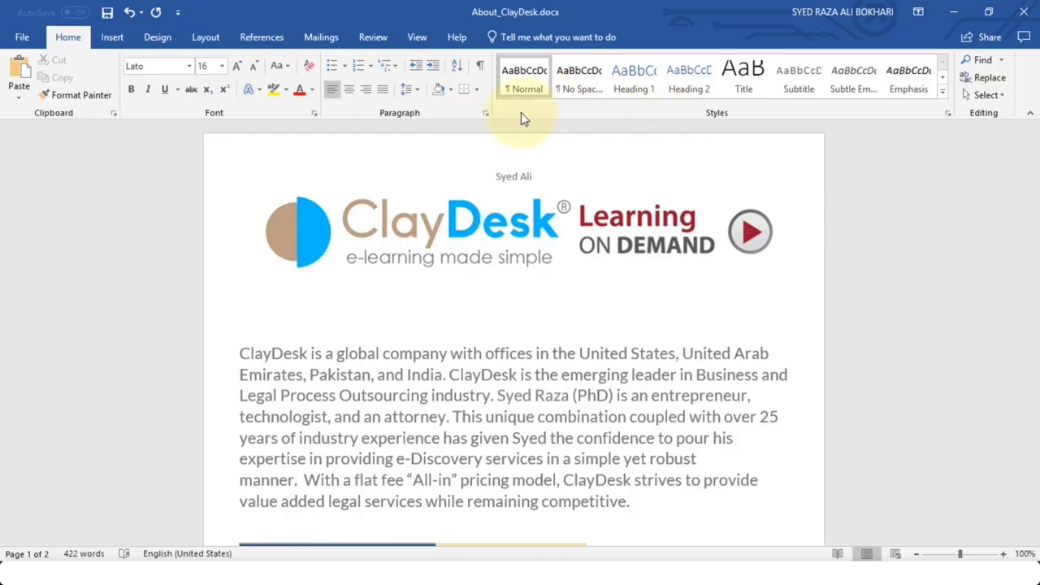
Step: Switch the ribbon to the View tab for About_ClayDesk.docx
{"action": "left_click", "coordinate": [417, 38]}
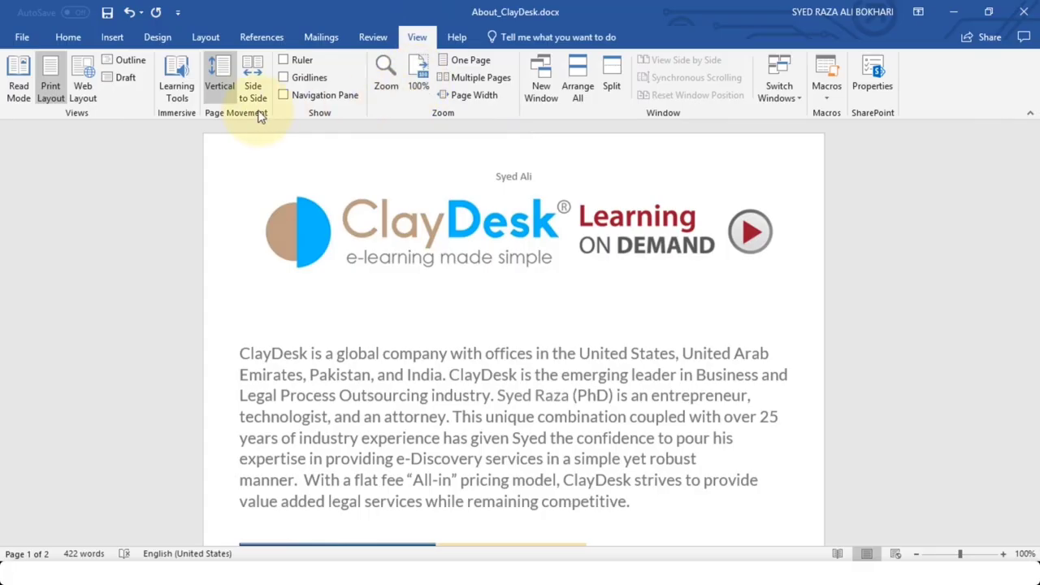
Step: Open About_ClayDesk.docx in Learning Tools and return to the top of the document
{"action": "left_click", "coordinate": [178, 84]}
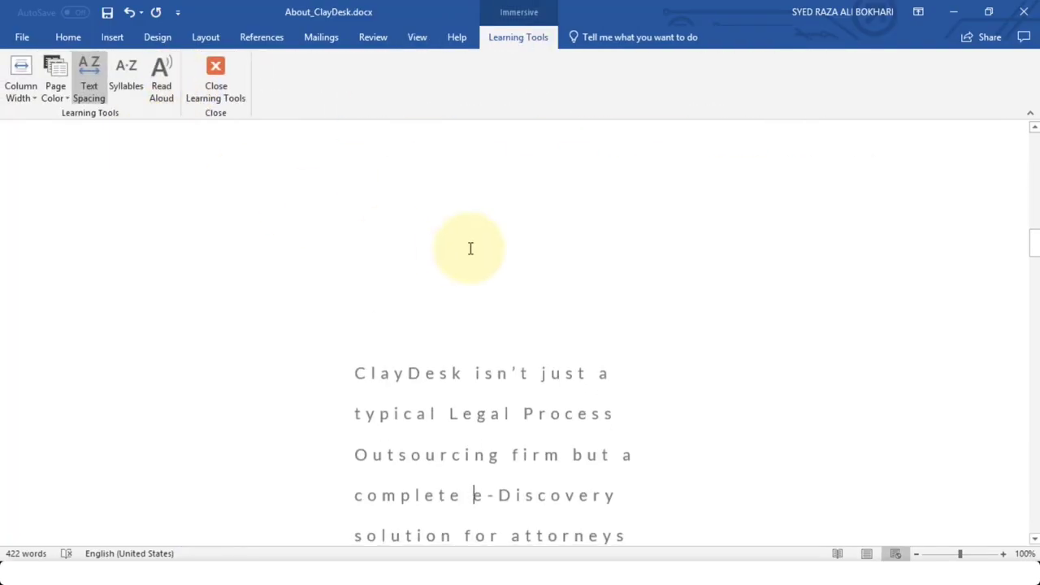
{"action": "scroll", "coordinate": [471, 248], "scroll_direction": "up", "scroll_amount": 6}
{"action": "scroll", "coordinate": [474, 246], "scroll_direction": "up", "scroll_amount": 10}
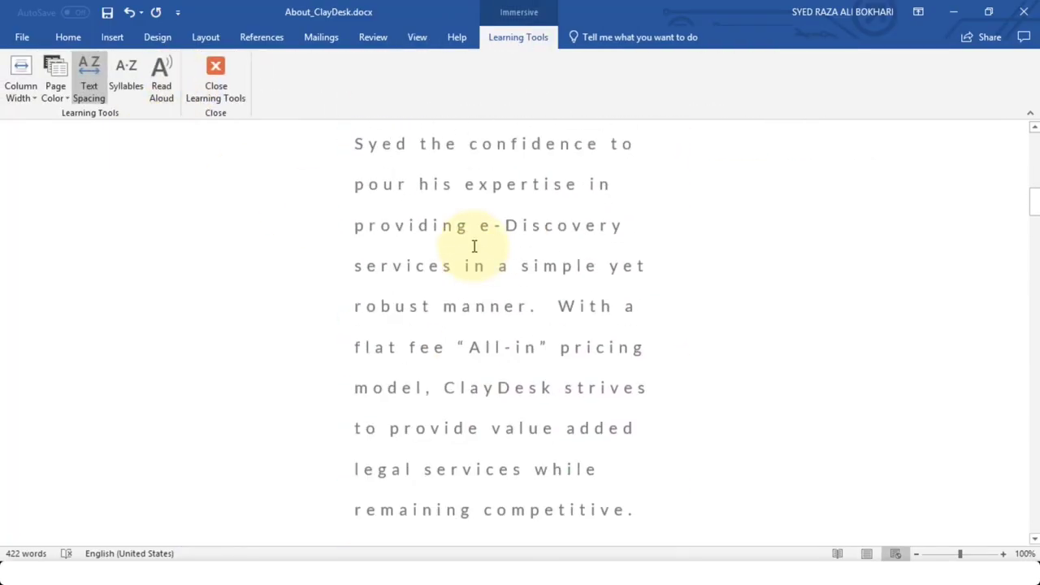
{"action": "scroll", "coordinate": [480, 242], "scroll_direction": "up", "scroll_amount": 3}
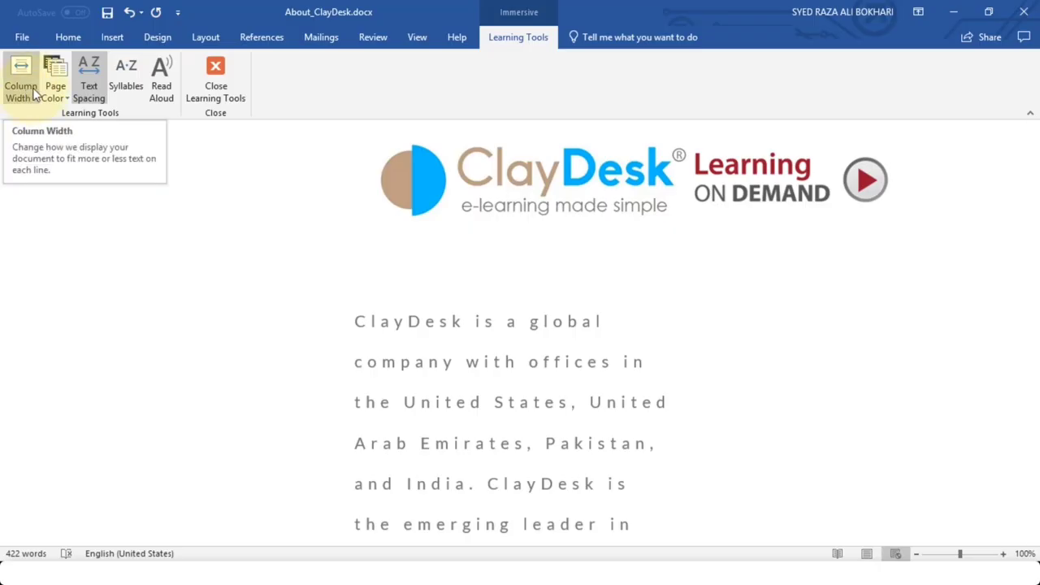
Step: Turn off Text Spacing and set the reading column width to Very Narrow
{"action": "left_click", "coordinate": [84, 81]}
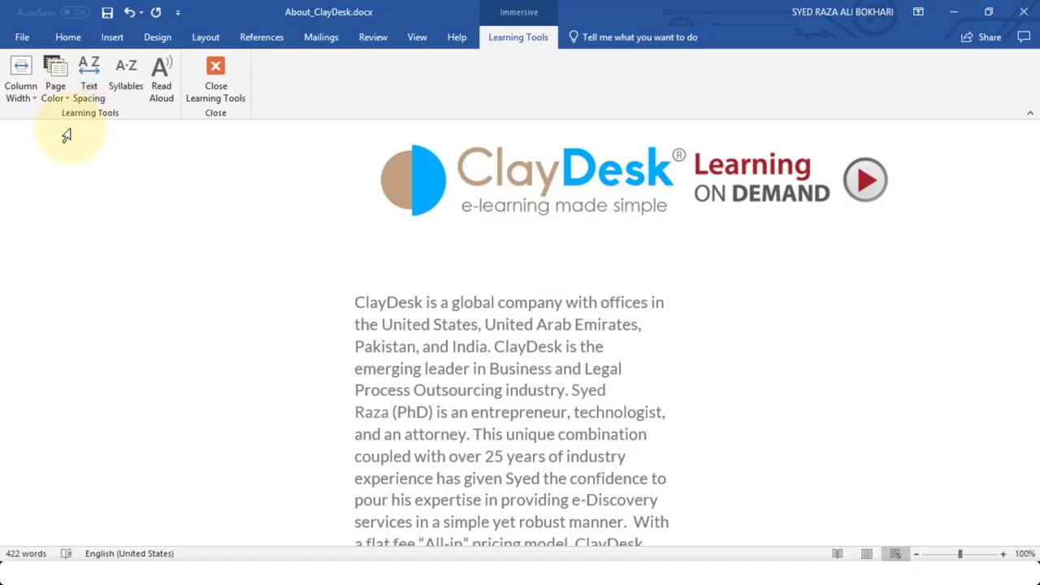
{"action": "left_click", "coordinate": [28, 94]}
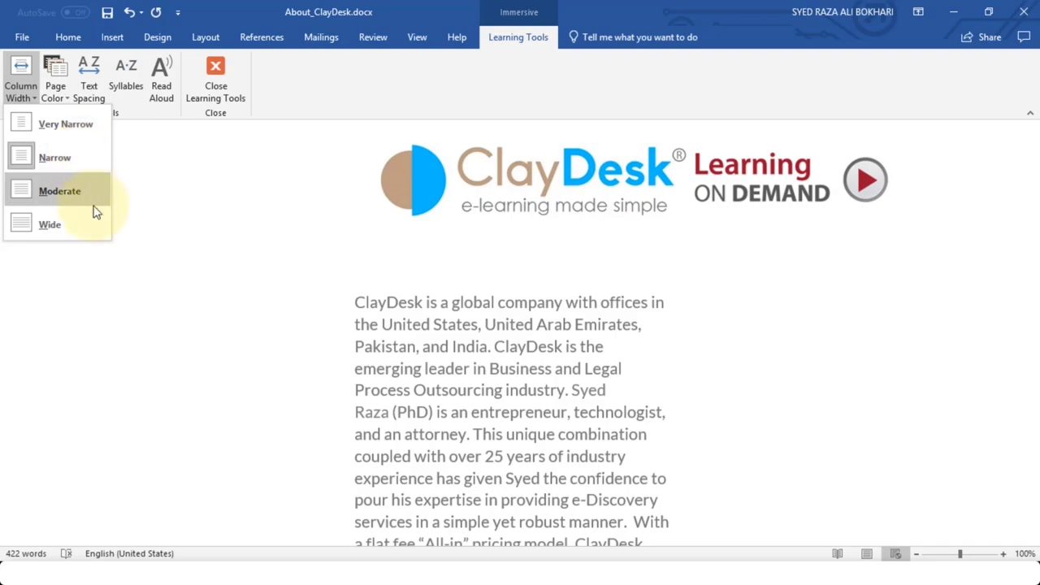
{"action": "left_click", "coordinate": [79, 121]}
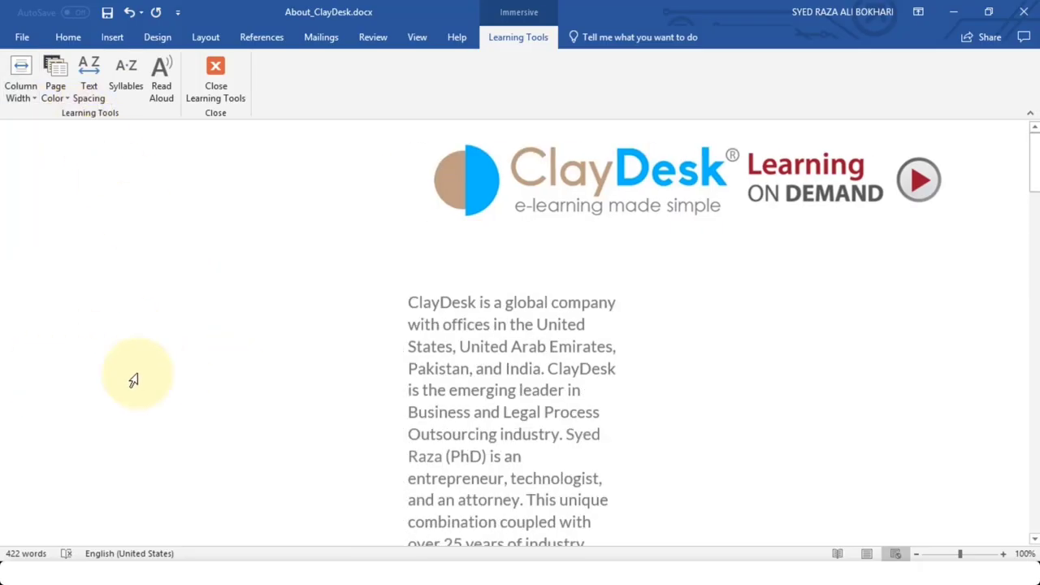
Step: Preview Moderate and Wide column widths, then set the reading column to Narrow
{"action": "left_click", "coordinate": [26, 90]}
{"action": "left_click", "coordinate": [82, 193]}
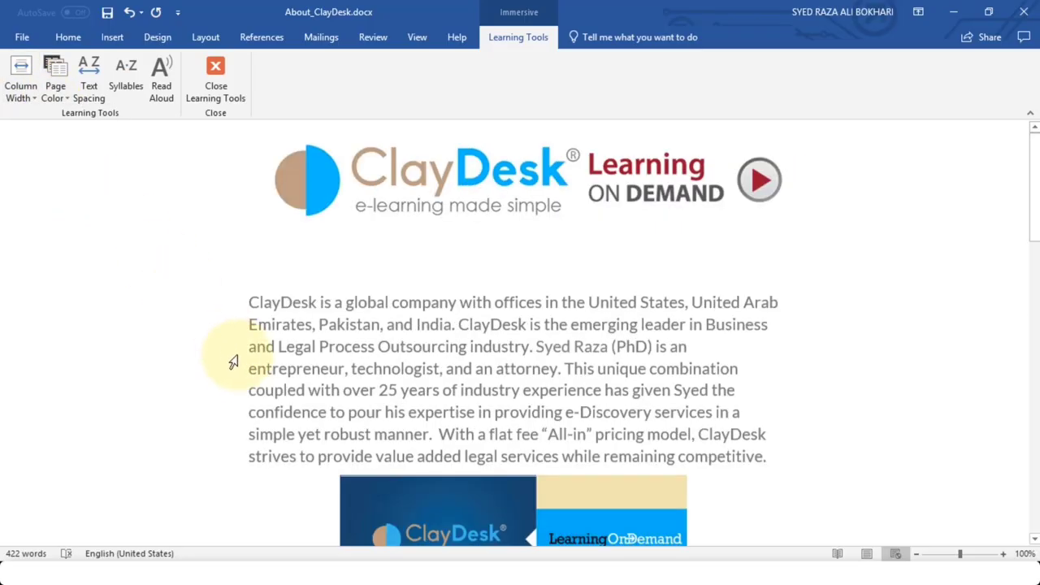
{"action": "left_click", "coordinate": [21, 88]}
{"action": "left_click", "coordinate": [77, 225]}
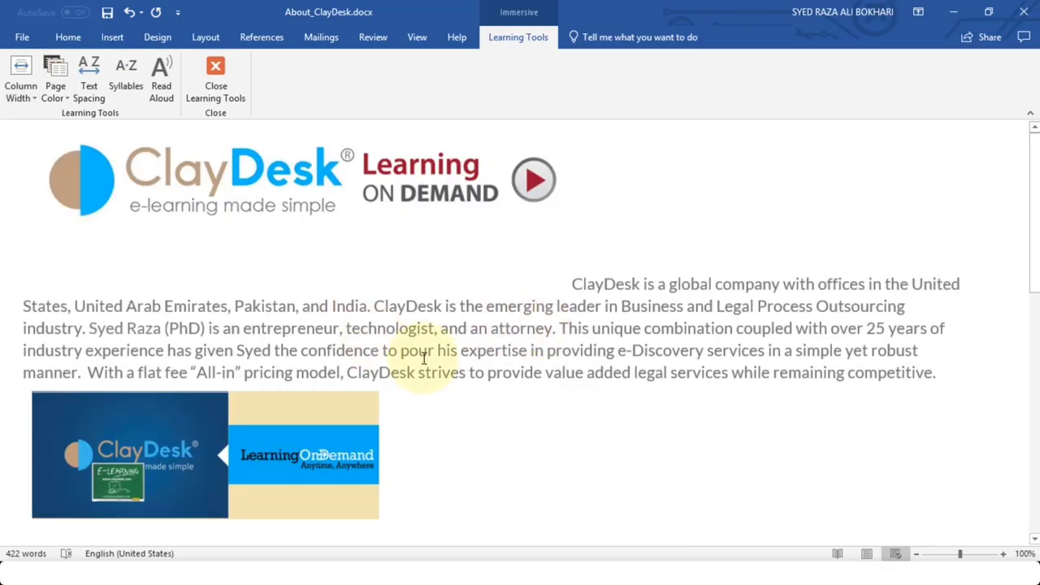
{"action": "left_click", "coordinate": [22, 89]}
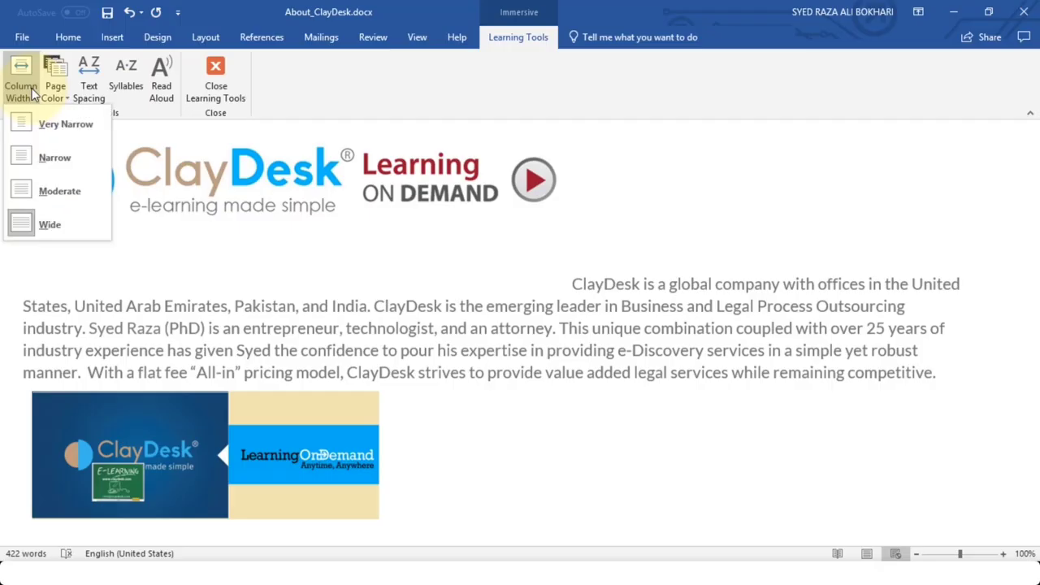
{"action": "left_click", "coordinate": [85, 155]}
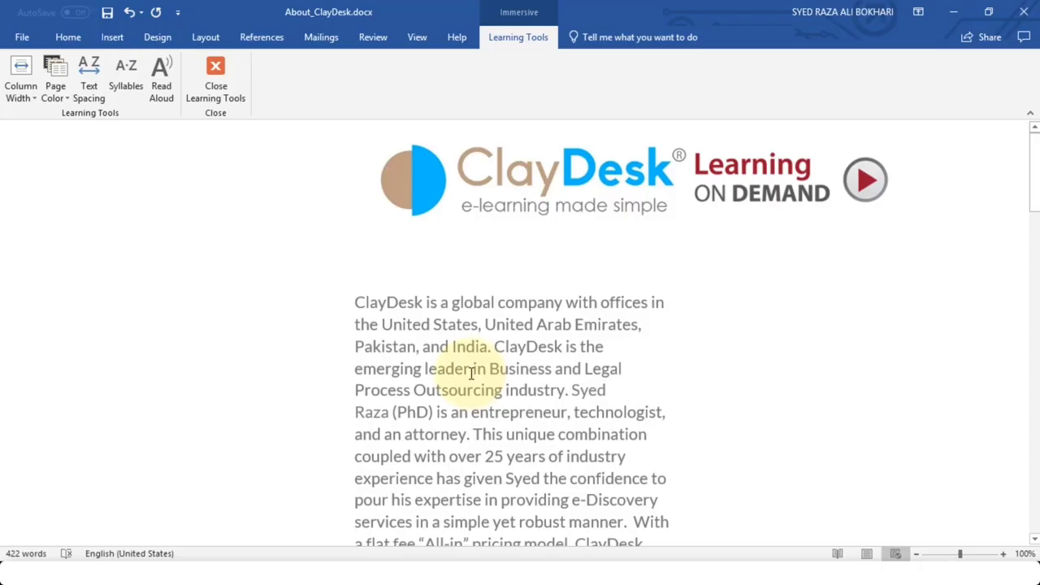
{"action": "left_click", "coordinate": [62, 87]}
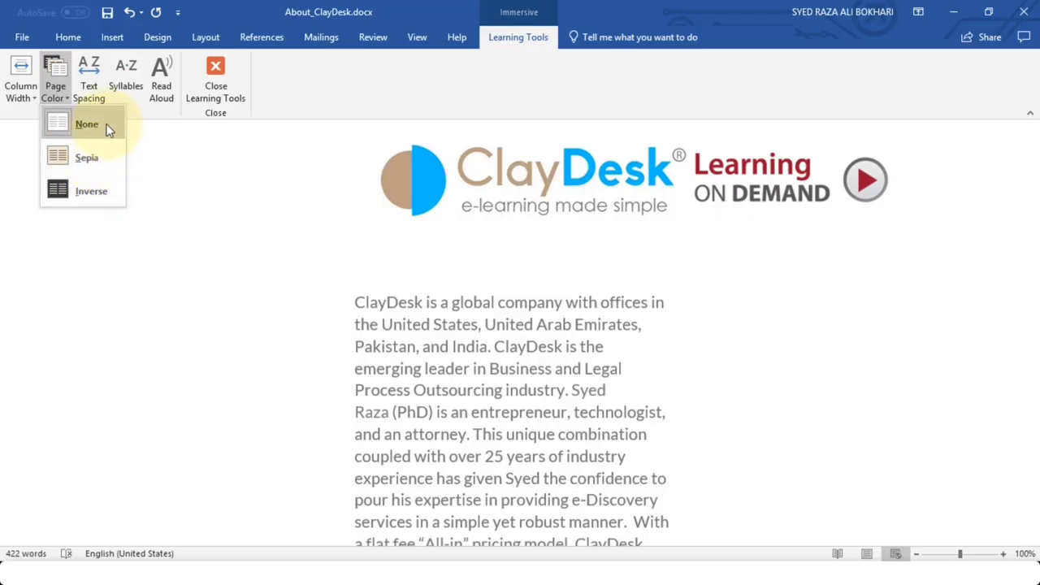
{"action": "left_click", "coordinate": [112, 191]}
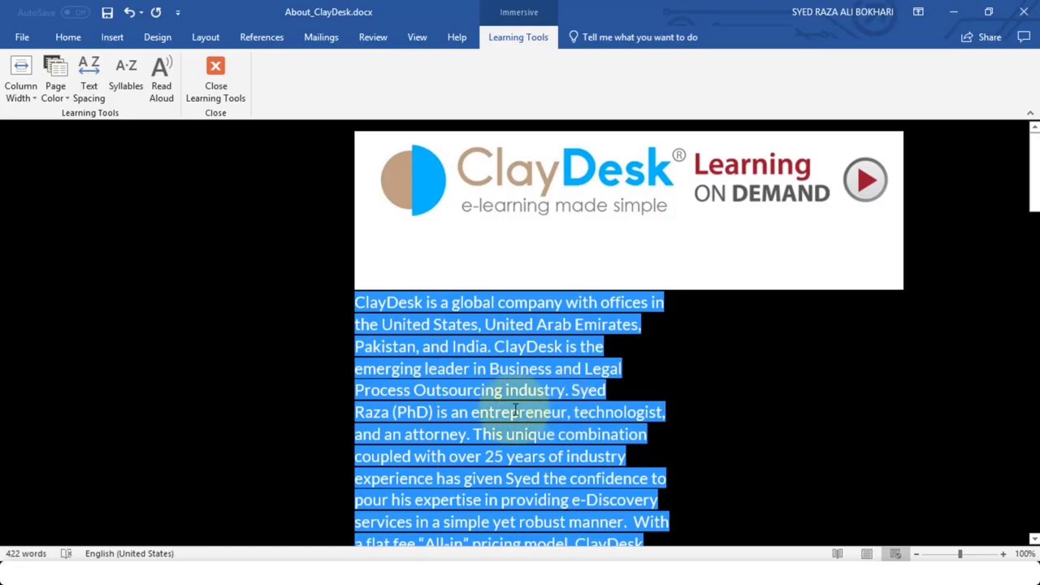
{"action": "scroll", "coordinate": [461, 386], "scroll_direction": "down", "scroll_amount": 1}
{"action": "scroll", "coordinate": [460, 386], "scroll_direction": "down", "scroll_amount": 2}
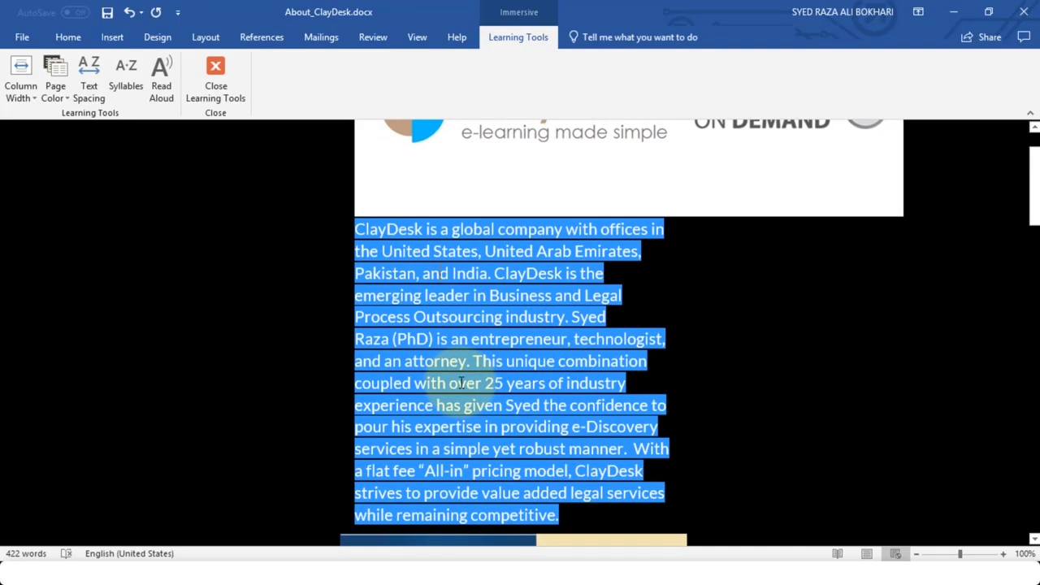
{"action": "scroll", "coordinate": [461, 383], "scroll_direction": "up", "scroll_amount": 3}
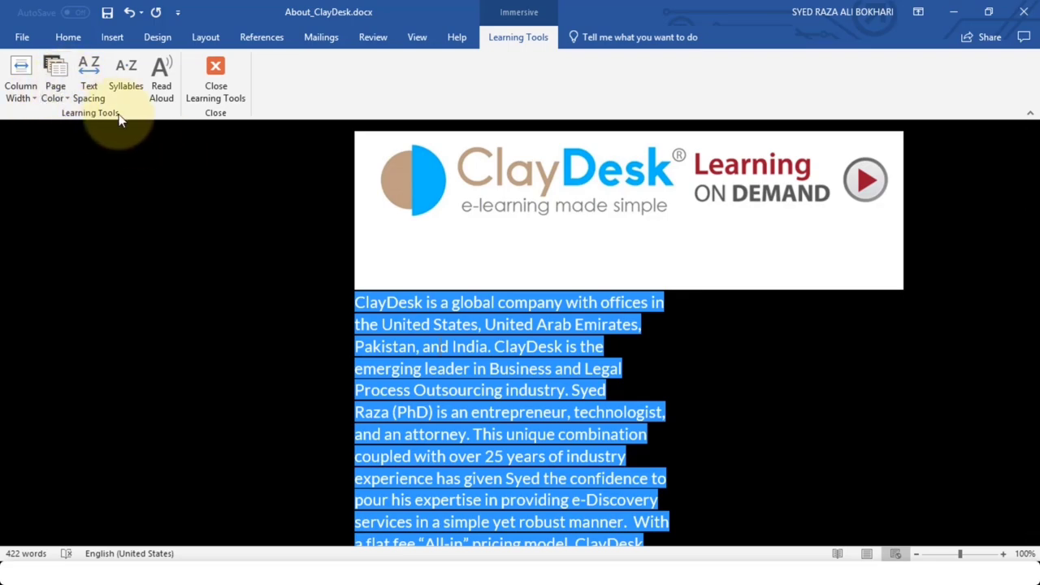
{"action": "left_click", "coordinate": [53, 90]}
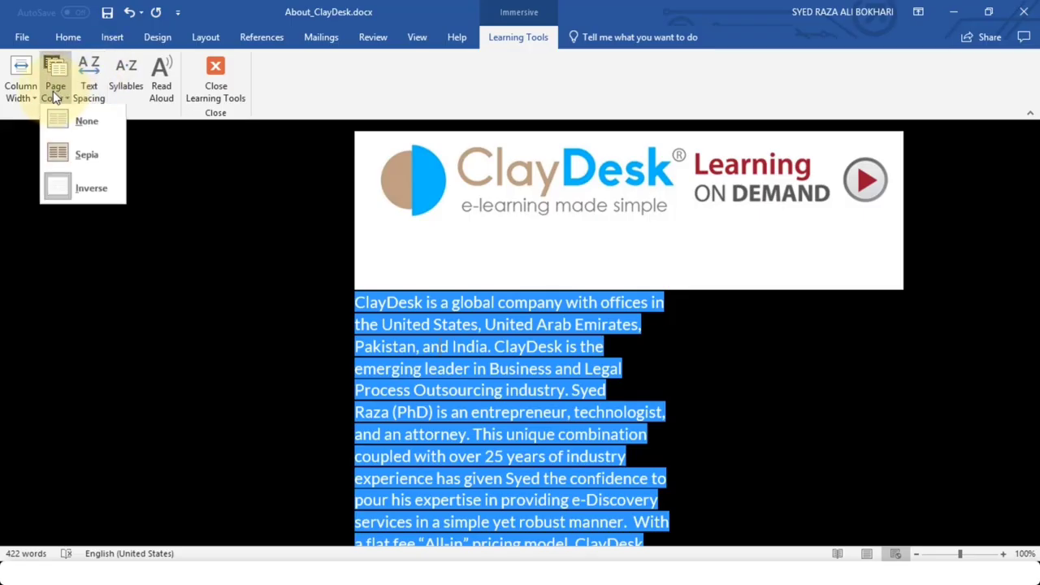
{"action": "left_click", "coordinate": [113, 128]}
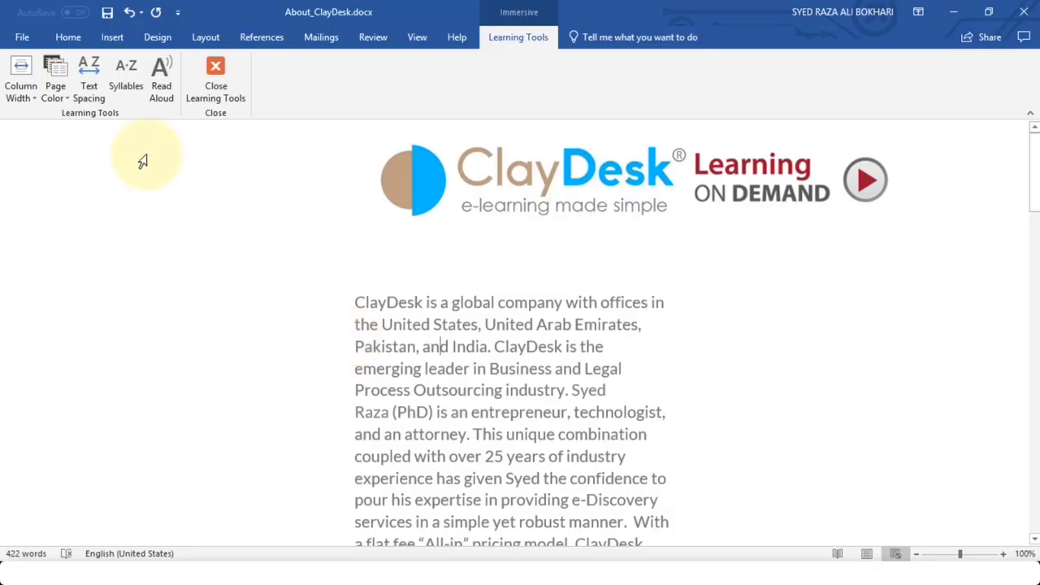
Step: Re-enable Text Spacing and scroll through the widely spaced ClayDesk text
{"action": "left_click", "coordinate": [83, 82]}
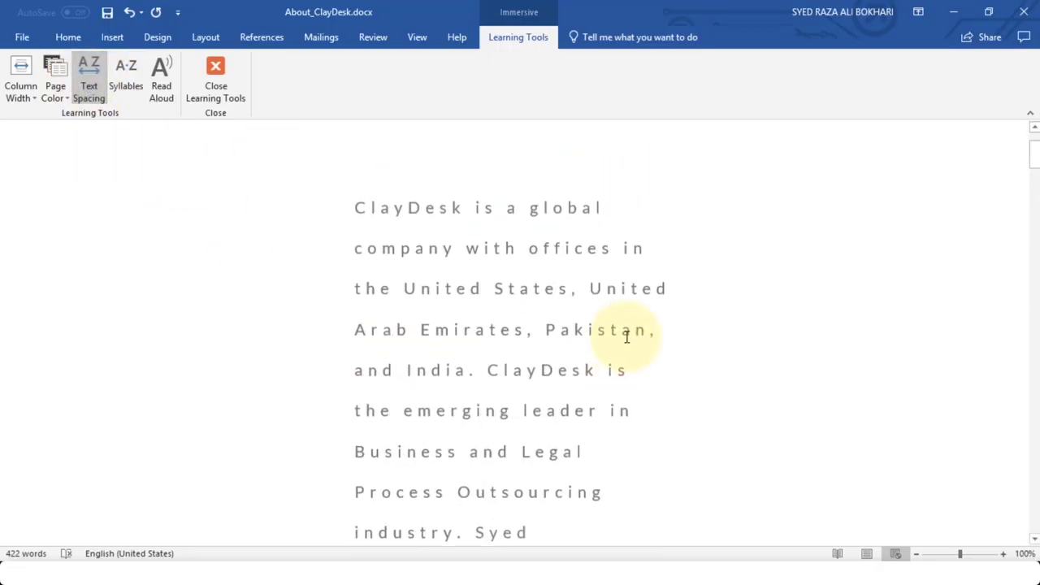
{"action": "scroll", "coordinate": [624, 336], "scroll_direction": "up", "scroll_amount": 3}
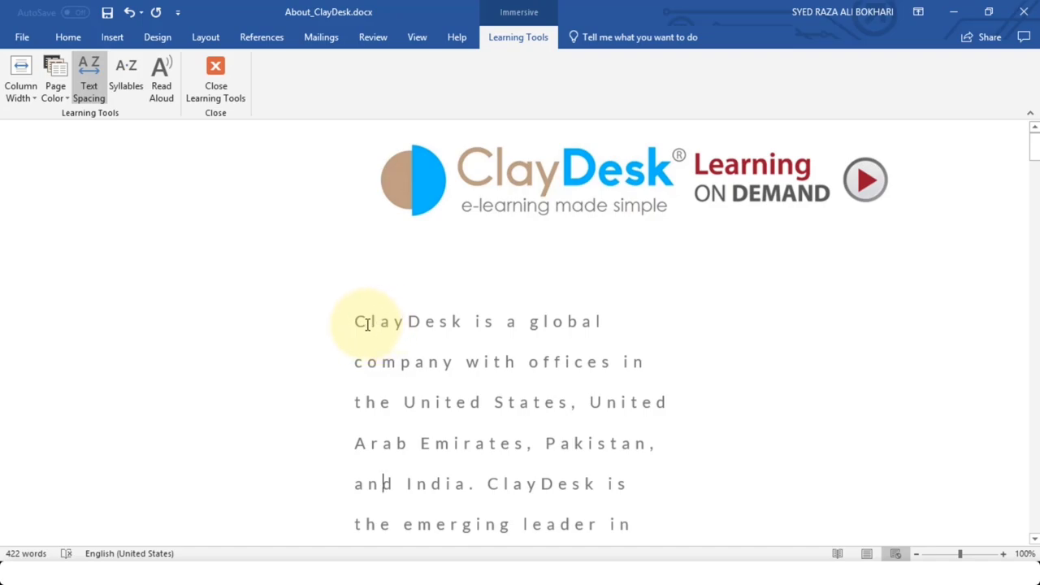
{"action": "scroll", "coordinate": [439, 325], "scroll_direction": "down", "scroll_amount": 2}
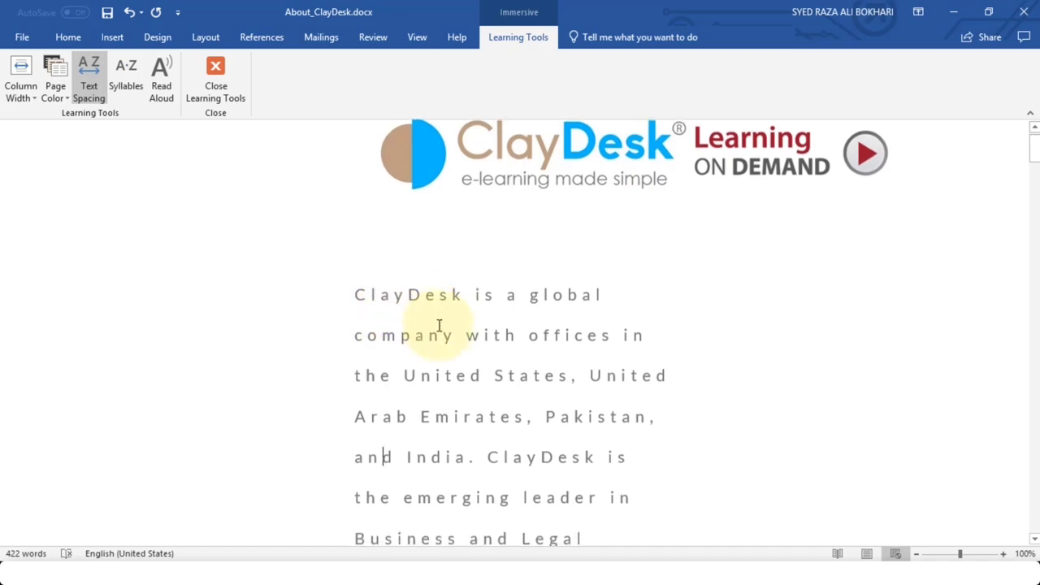
{"action": "scroll", "coordinate": [439, 325], "scroll_direction": "up", "scroll_amount": 2}
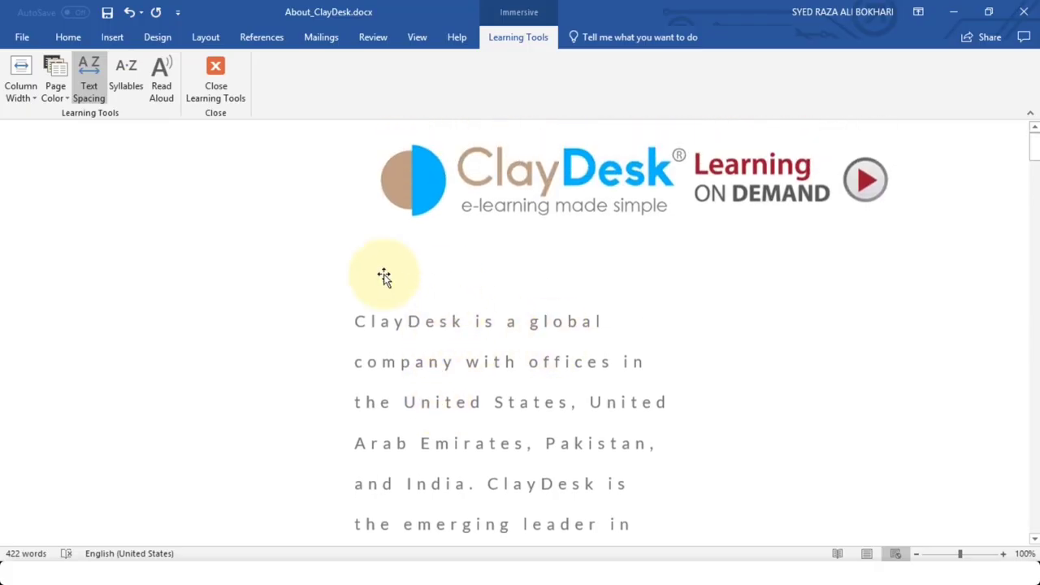
{"action": "left_click", "coordinate": [123, 86]}
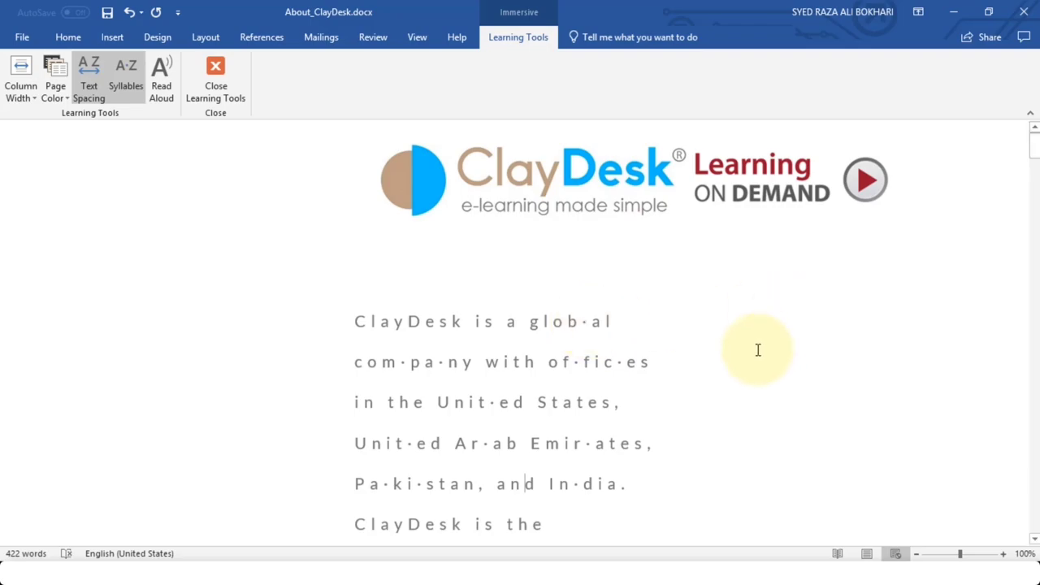
{"action": "scroll", "coordinate": [758, 350], "scroll_direction": "down", "scroll_amount": 1}
{"action": "scroll", "coordinate": [758, 350], "scroll_direction": "up", "scroll_amount": 1}
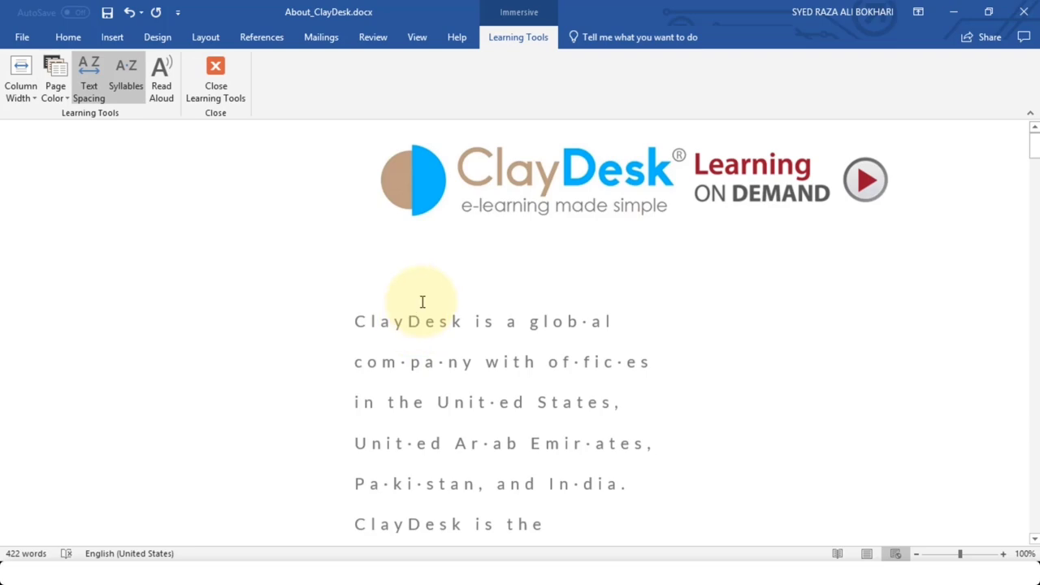
Step: Start Read Aloud on the ClayDesk text, stop it, and return to the top
{"action": "left_click", "coordinate": [160, 81]}
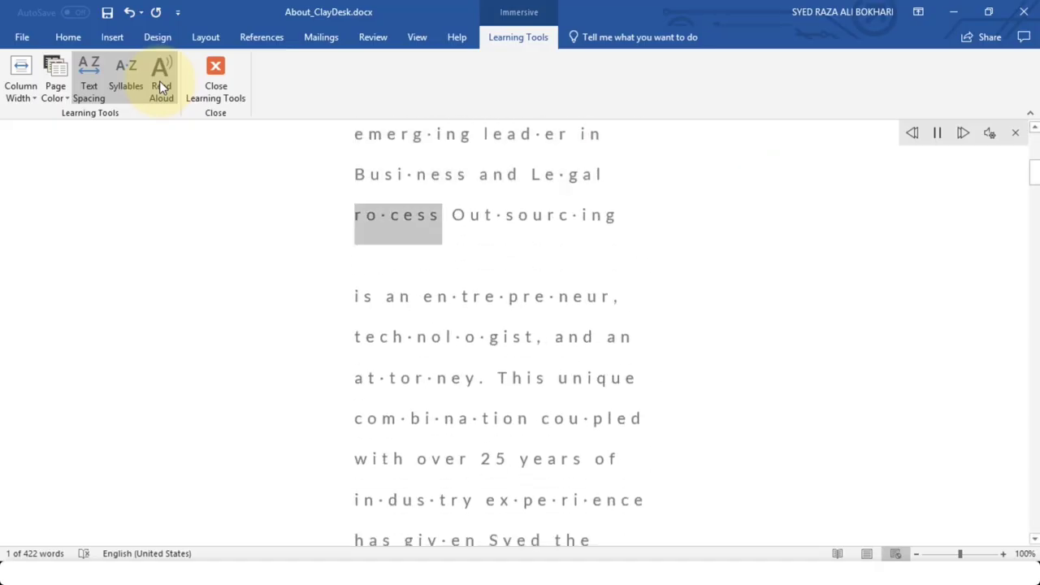
{"action": "left_click", "coordinate": [160, 80]}
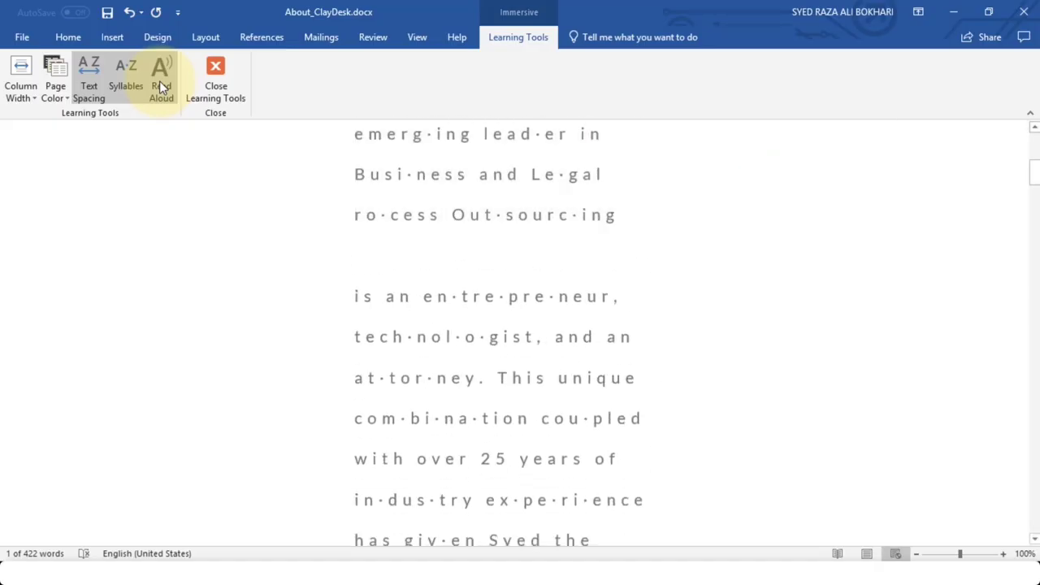
{"action": "scroll", "coordinate": [737, 252], "scroll_direction": "up", "scroll_amount": 3}
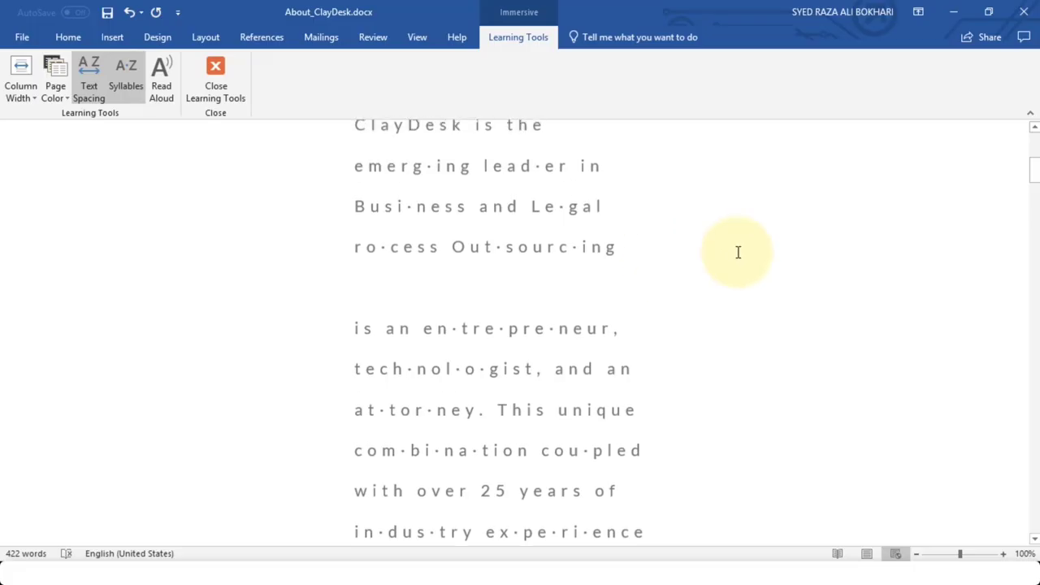
{"action": "scroll", "coordinate": [738, 252], "scroll_direction": "up", "scroll_amount": 3}
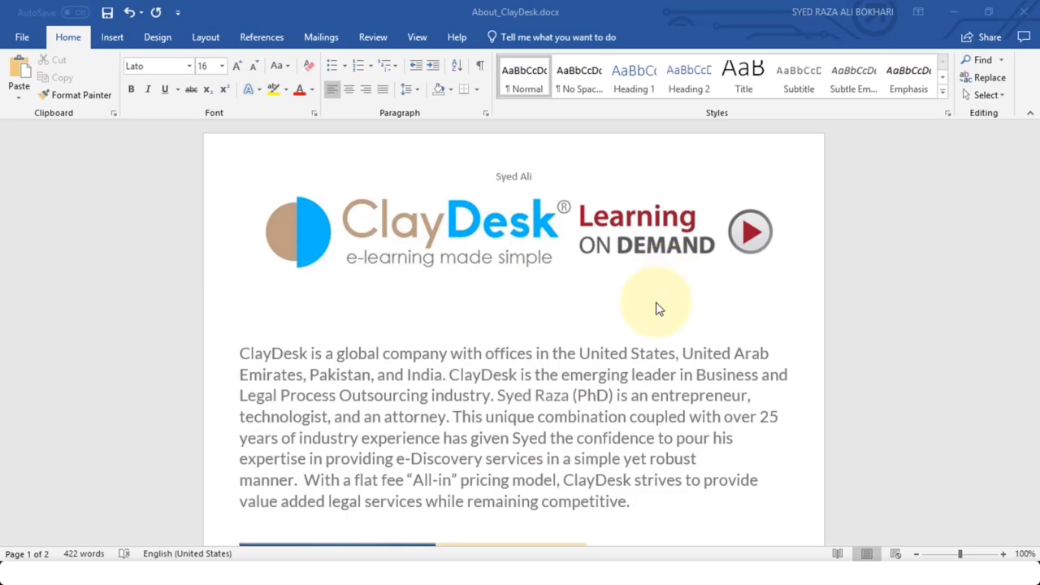
{"action": "left_click", "coordinate": [714, 415]}
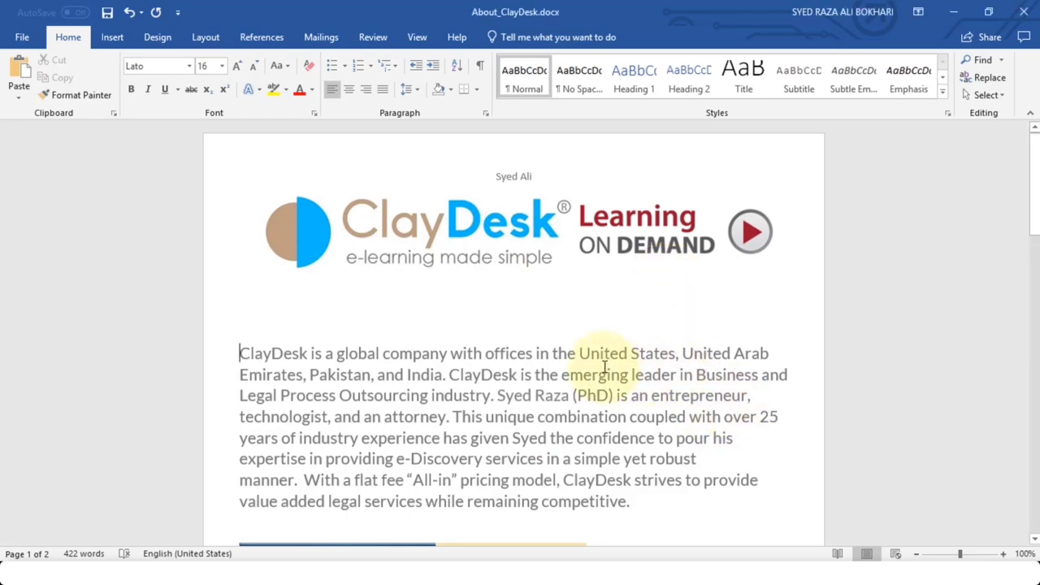
{"action": "scroll", "coordinate": [594, 387], "scroll_direction": "down", "scroll_amount": 1}
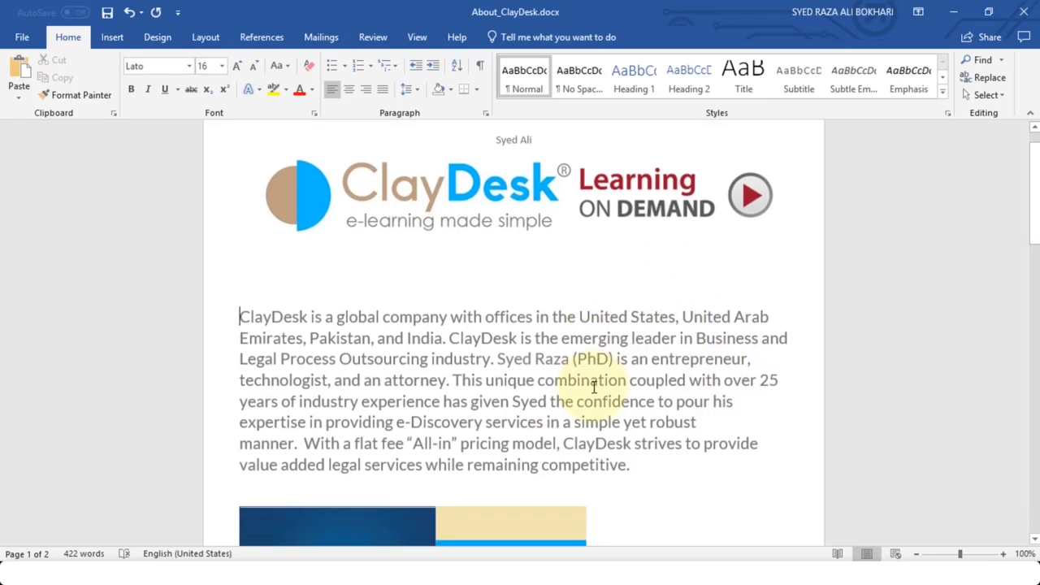
{"action": "scroll", "coordinate": [594, 387], "scroll_direction": "up", "scroll_amount": 1}
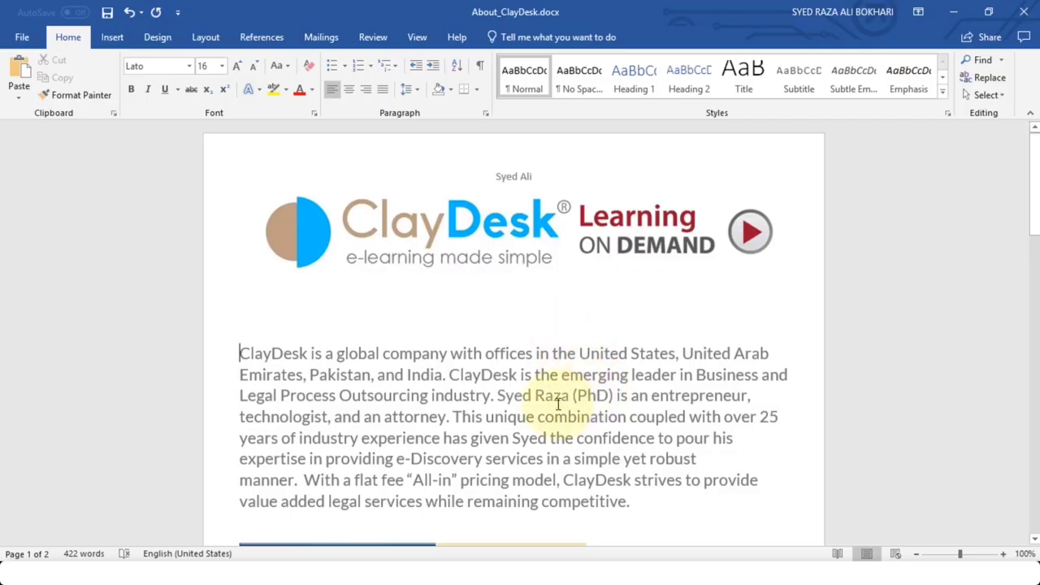
Step: Choose Translate Document from the Review tab's Translate menu
{"action": "left_click", "coordinate": [373, 37]}
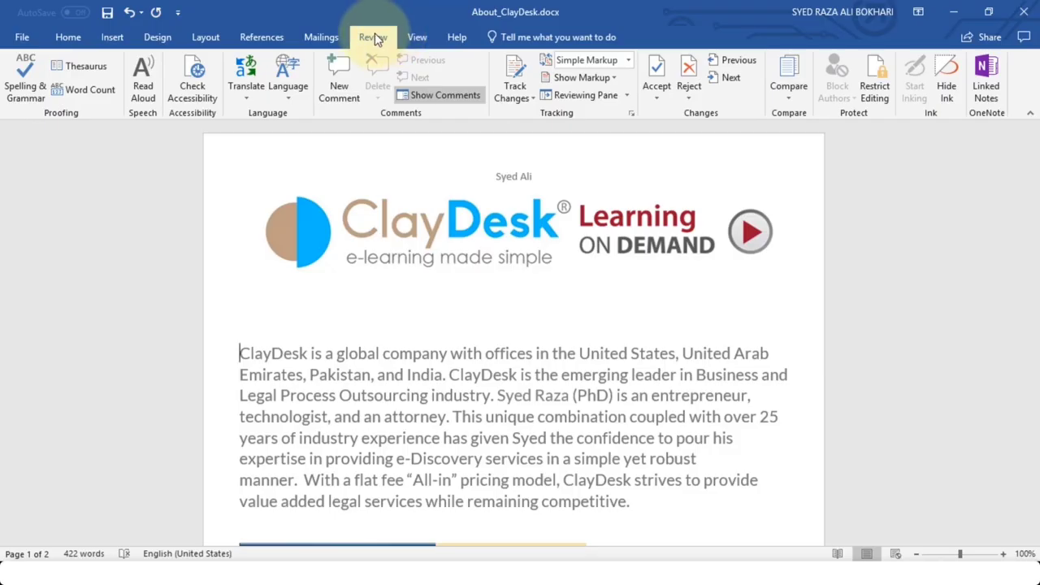
{"action": "left_click", "coordinate": [251, 89]}
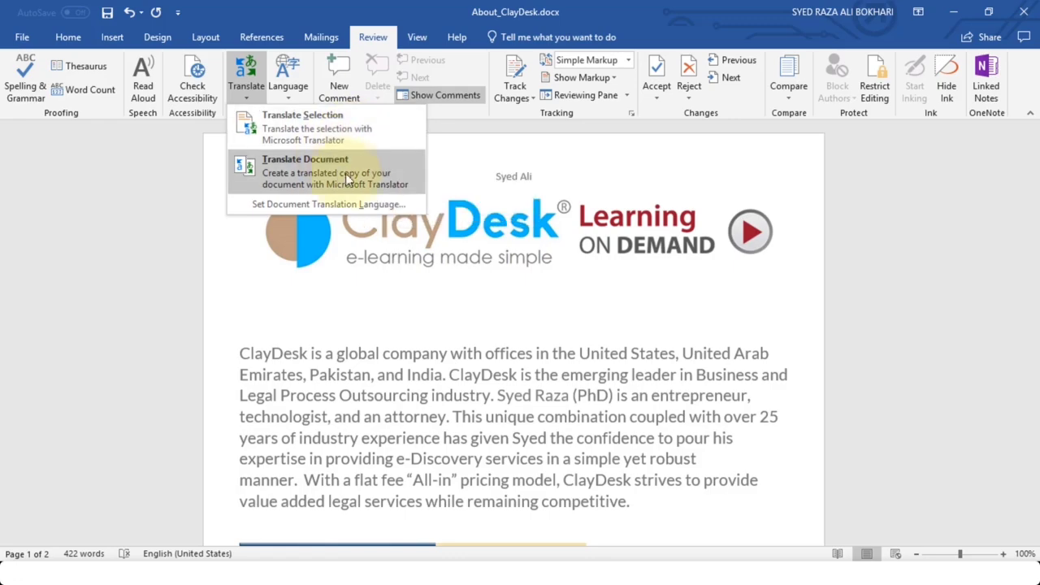
{"action": "left_click", "coordinate": [408, 163]}
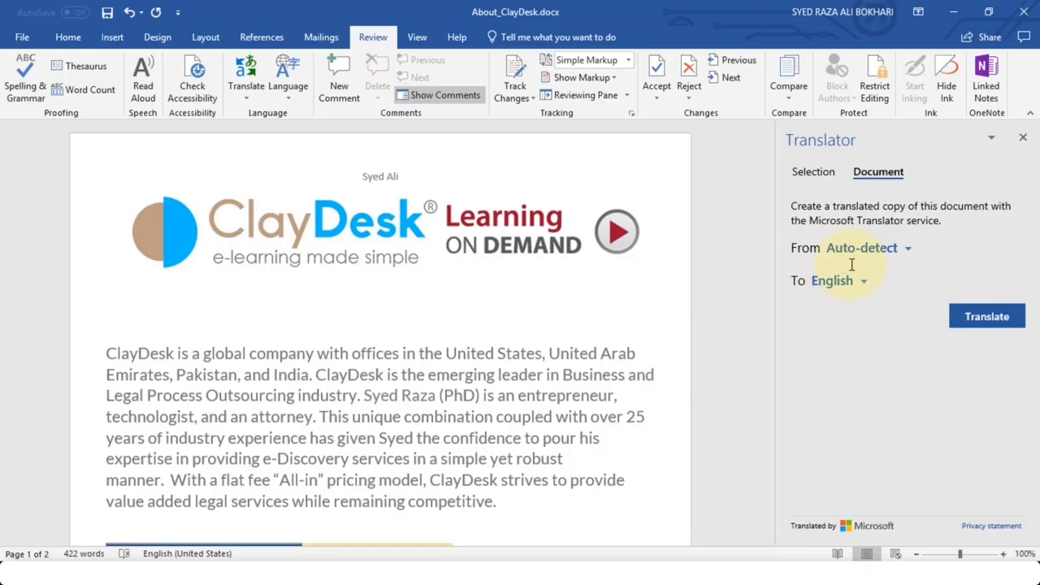
Step: Set the Translator's From language to English and To language to Spanish
{"action": "left_click", "coordinate": [908, 251]}
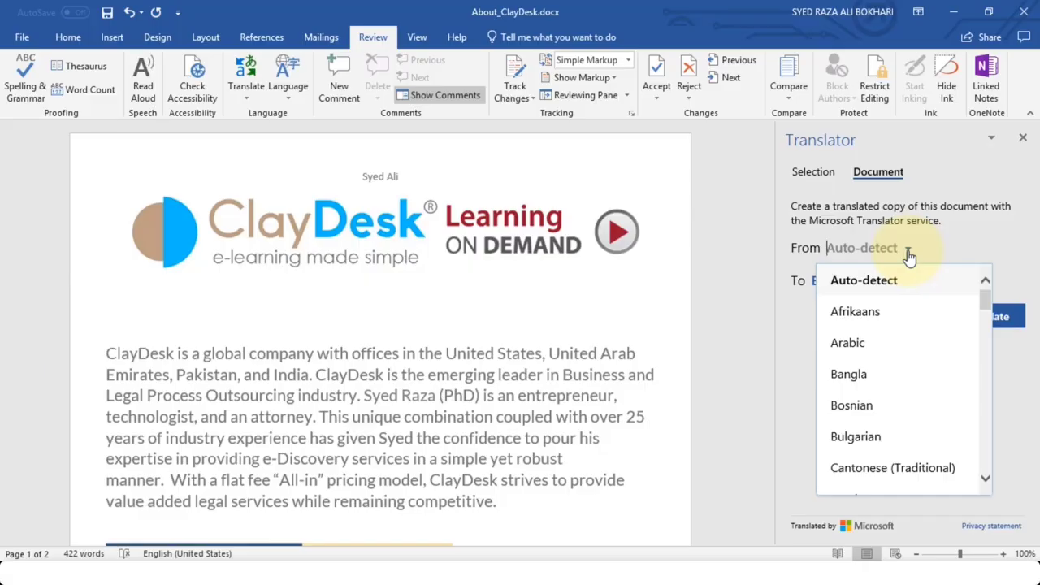
{"action": "type", "text": "Engli"}
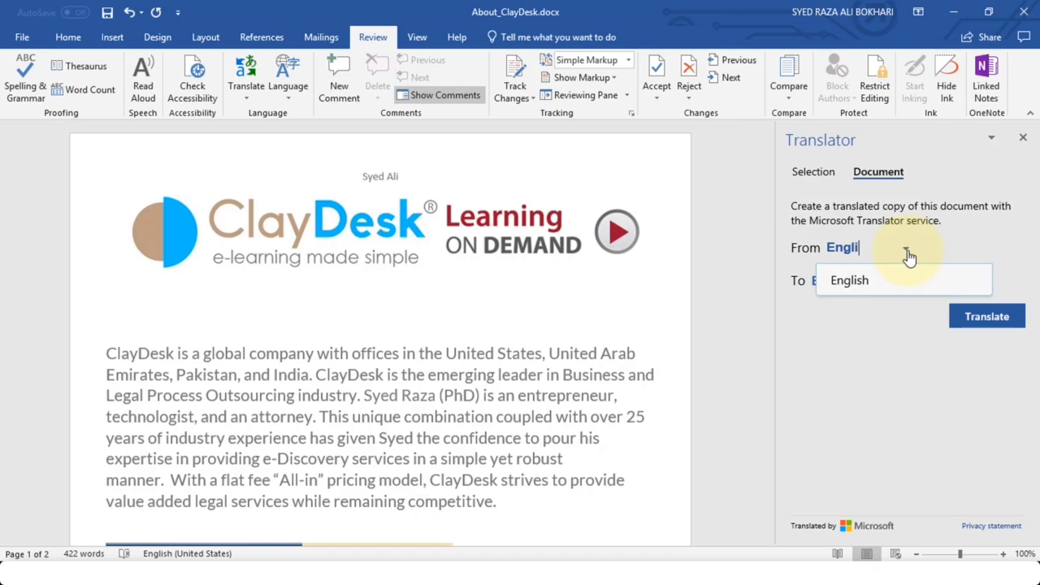
{"action": "left_click", "coordinate": [894, 283]}
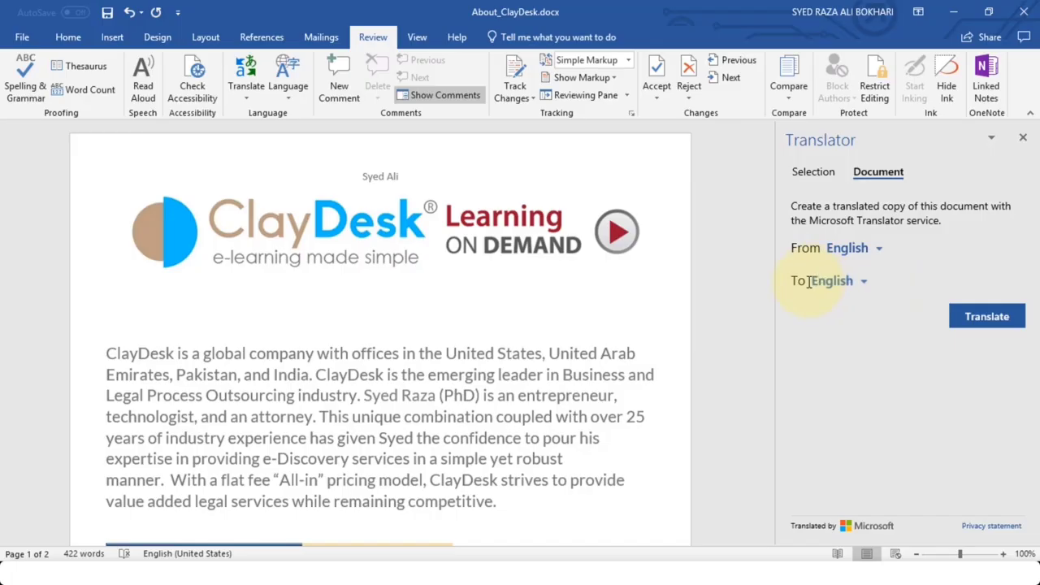
{"action": "left_click", "coordinate": [862, 284]}
{"action": "scroll", "coordinate": [902, 357], "scroll_direction": "up", "scroll_amount": 5}
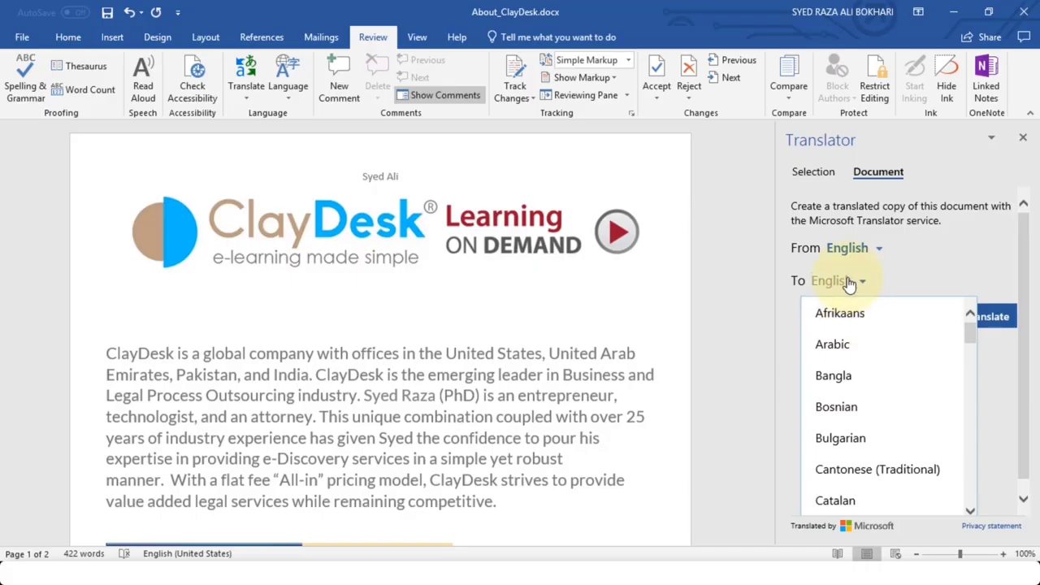
{"action": "type", "text": "Sap"}
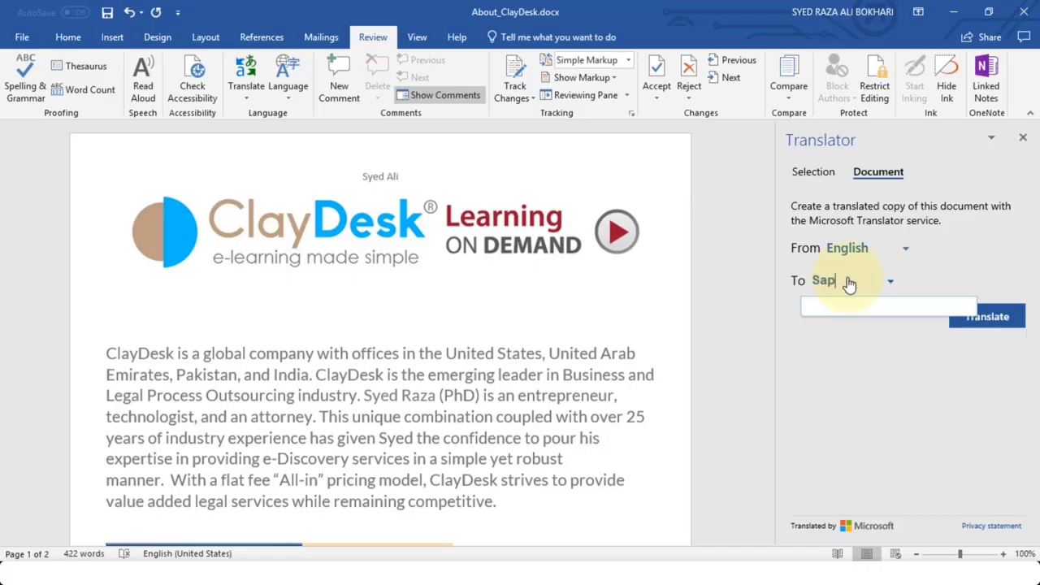
{"action": "key", "text": "BackSpace"}
{"action": "key", "text": "BackSpace"}
{"action": "type", "text": "pa"}
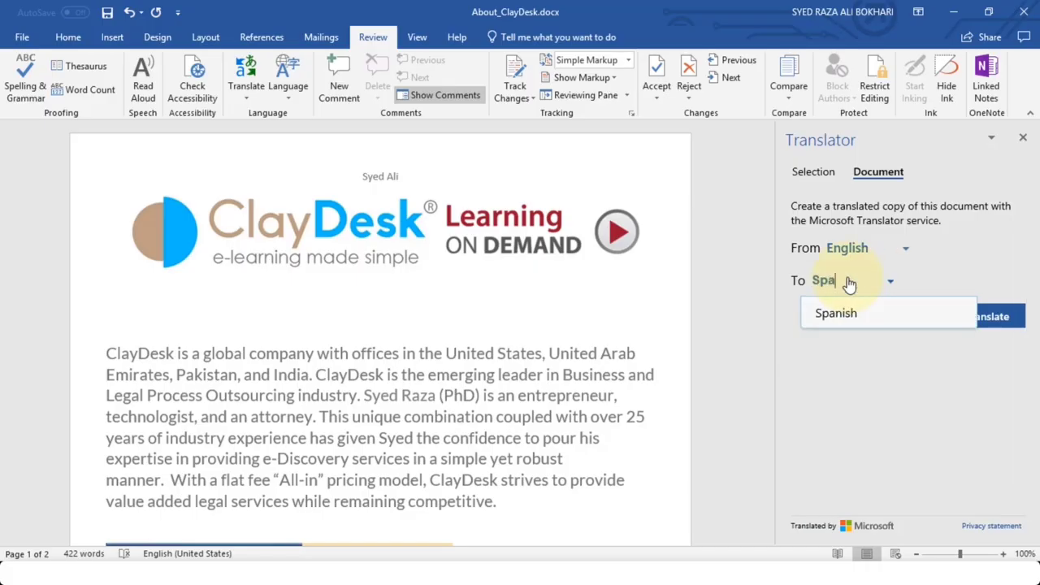
{"action": "left_click", "coordinate": [874, 322]}
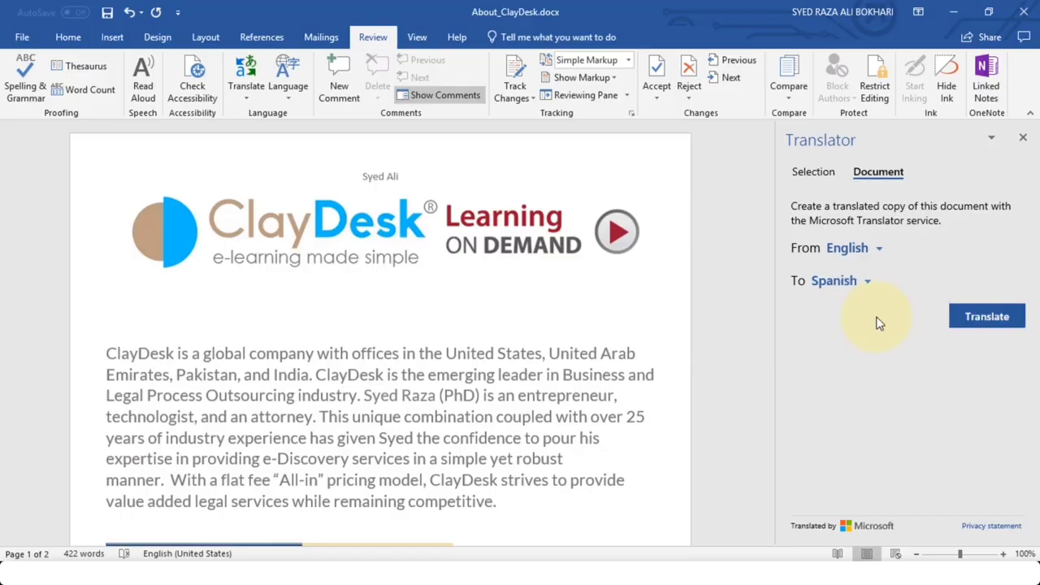
Step: Translate the document into Spanish and dismiss the Translation complete notice
{"action": "left_click", "coordinate": [989, 320]}
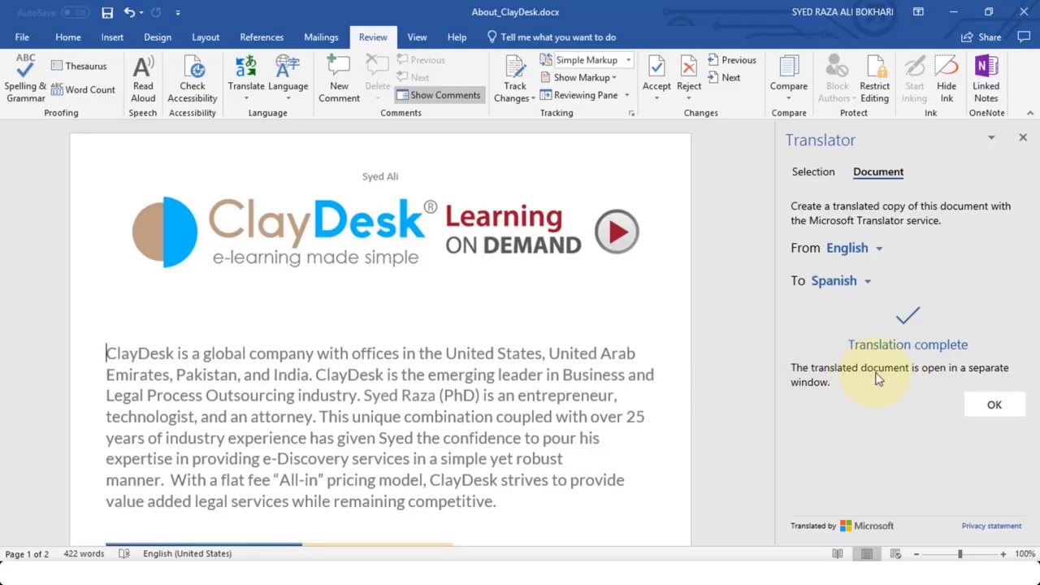
{"action": "left_click", "coordinate": [993, 400]}
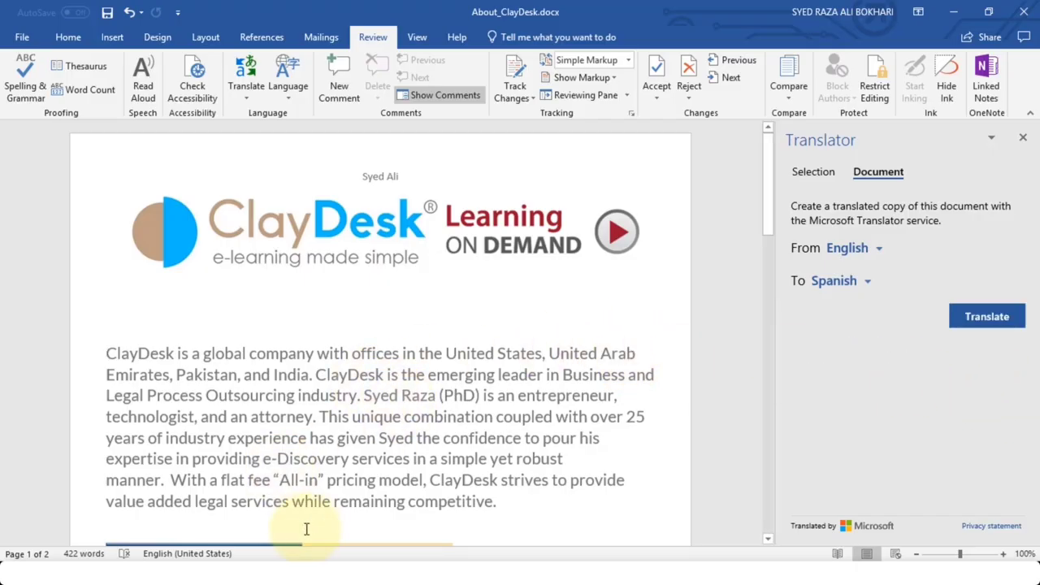
Step: Switch to the Word window holding the 3-page Spanish translation
{"action": "mouse_move", "coordinate": [299, 558]}
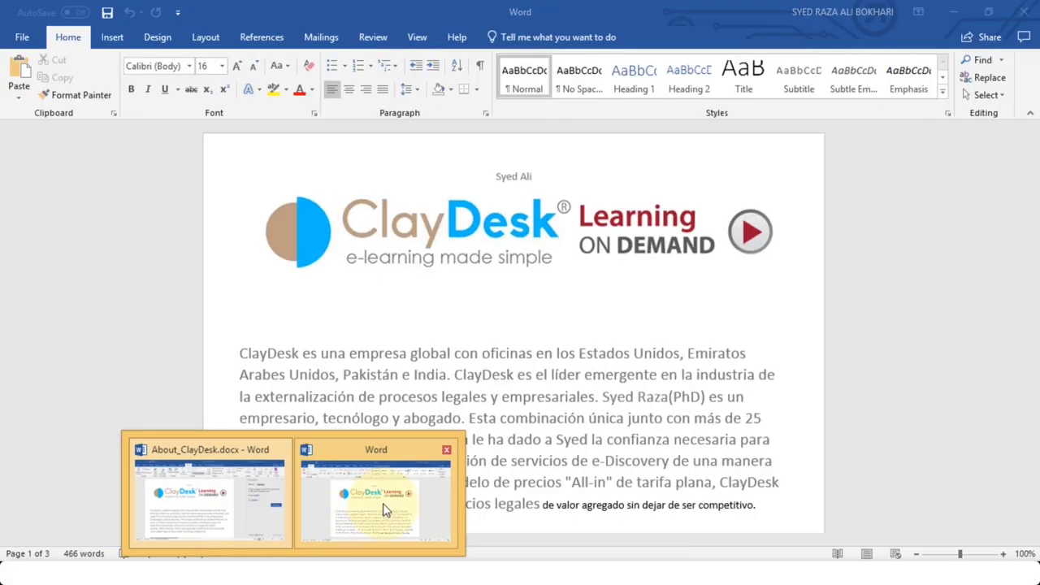
{"action": "left_click", "coordinate": [382, 503]}
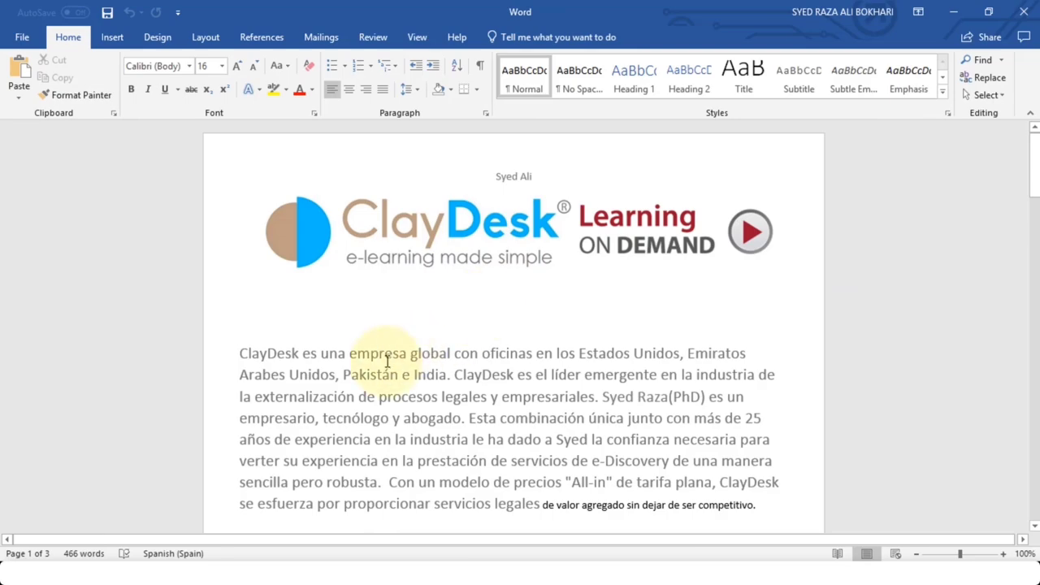